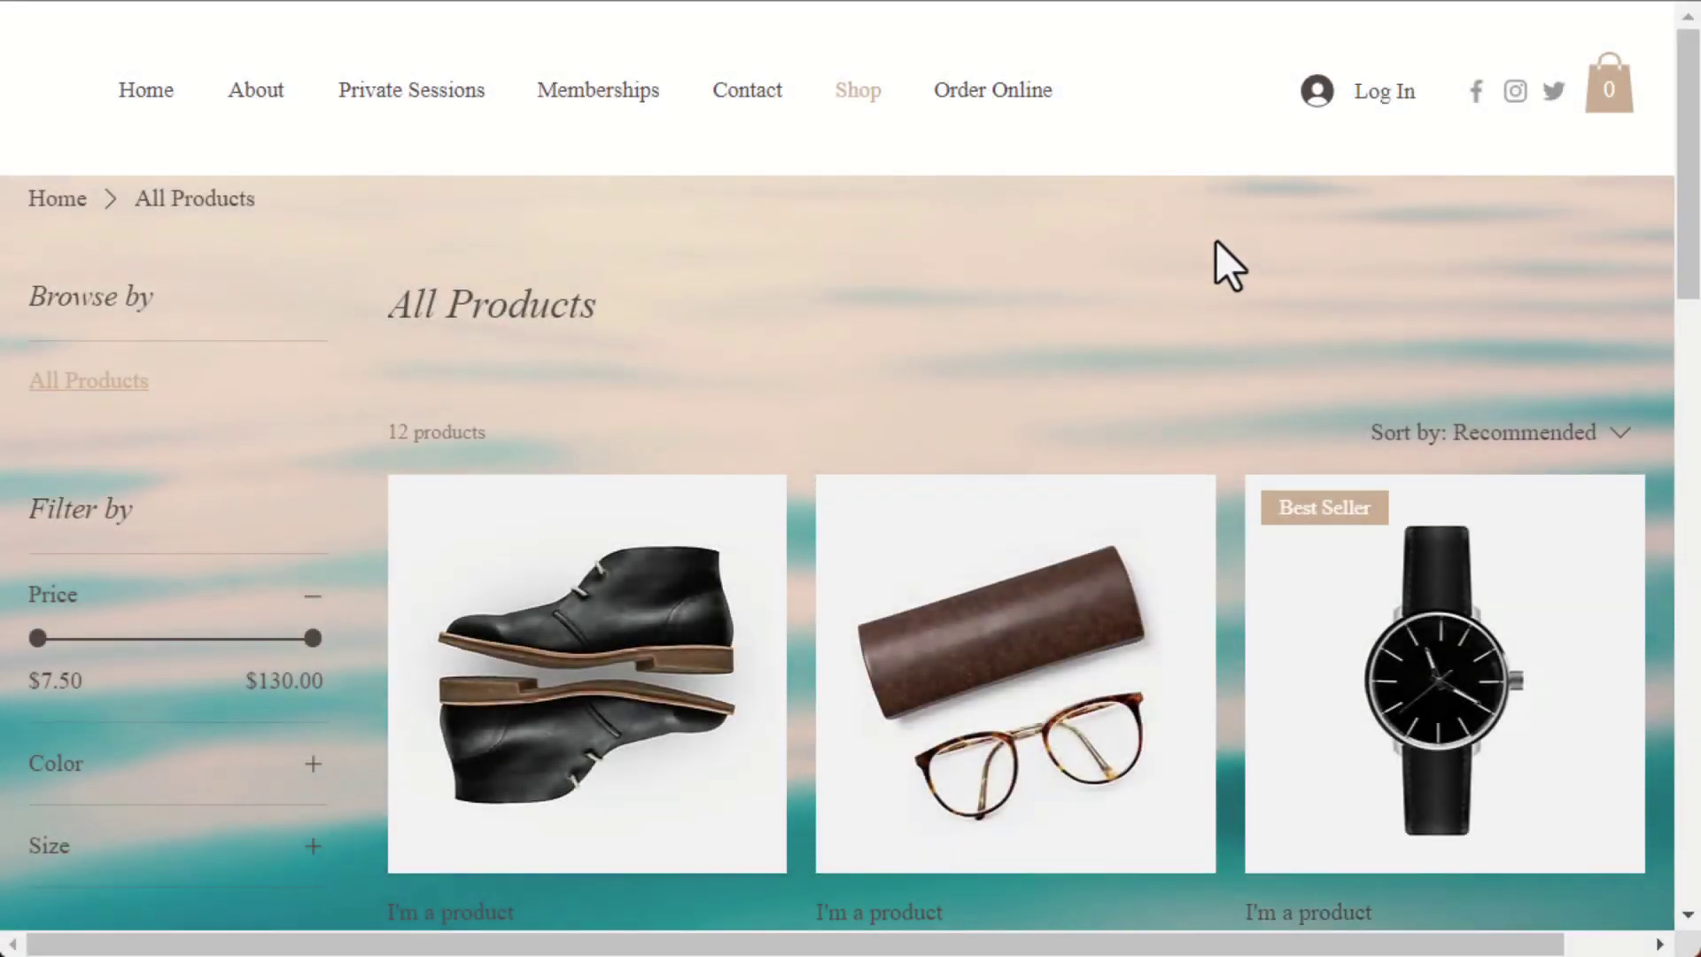
scroll(1216, 243, down, 1)
scroll(1216, 244, down, 1)
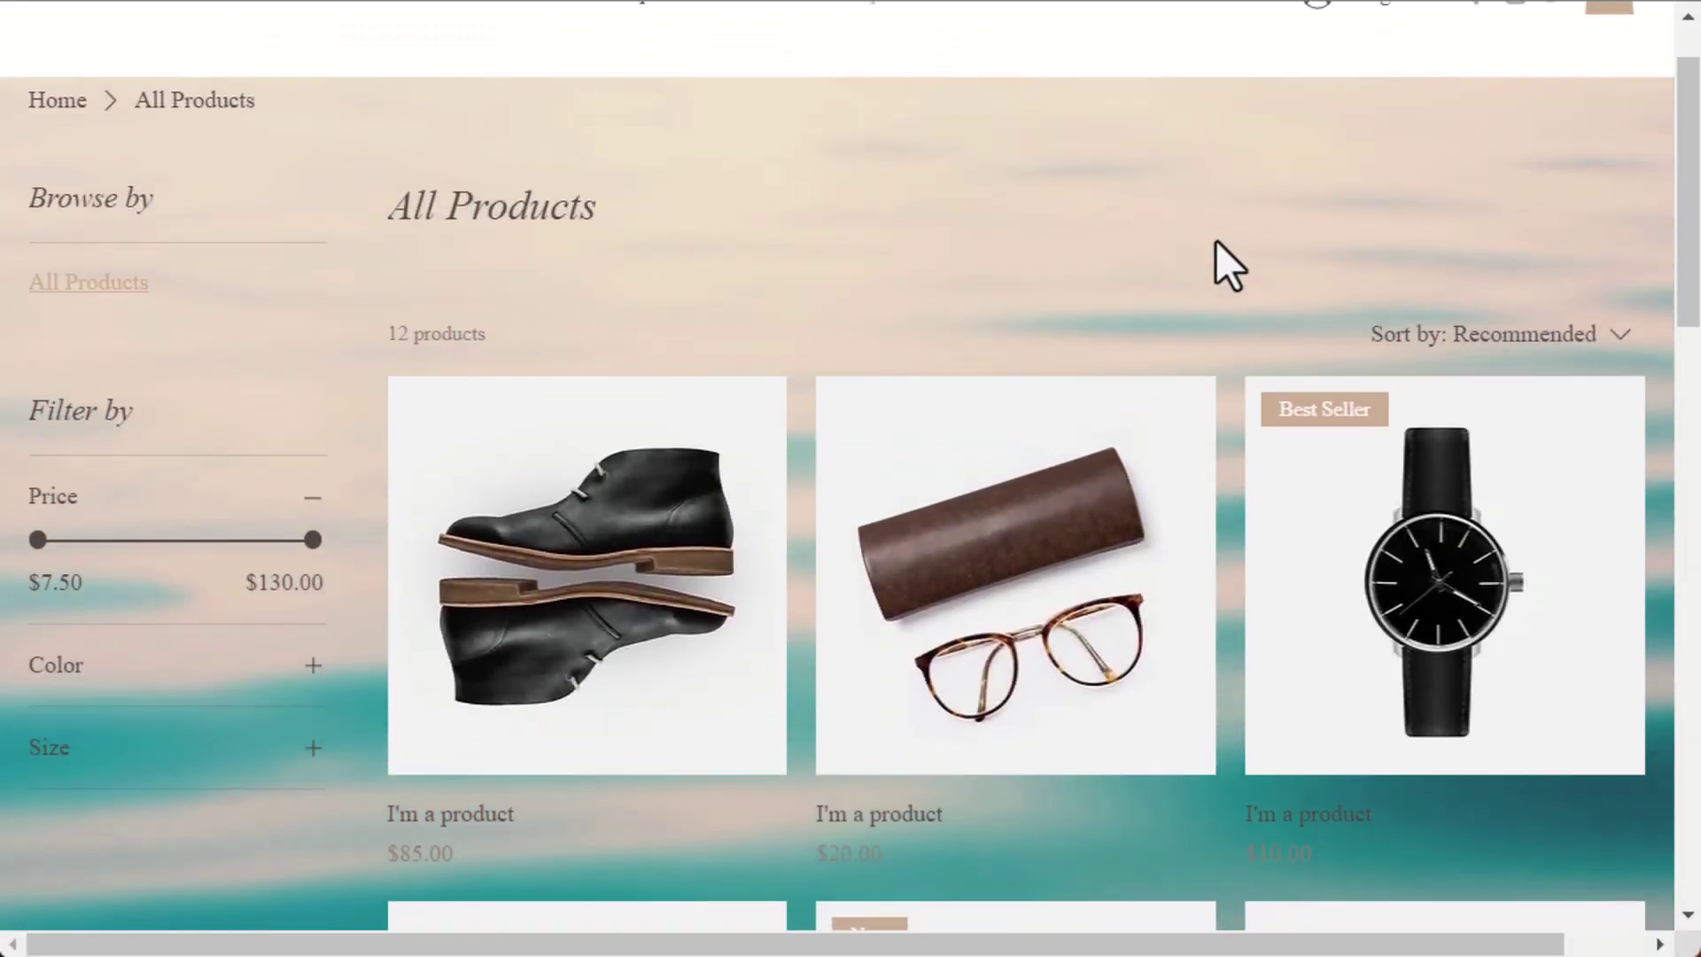
scroll(1216, 243, down, 1)
scroll(1216, 244, down, 2)
scroll(1216, 244, down, 2)
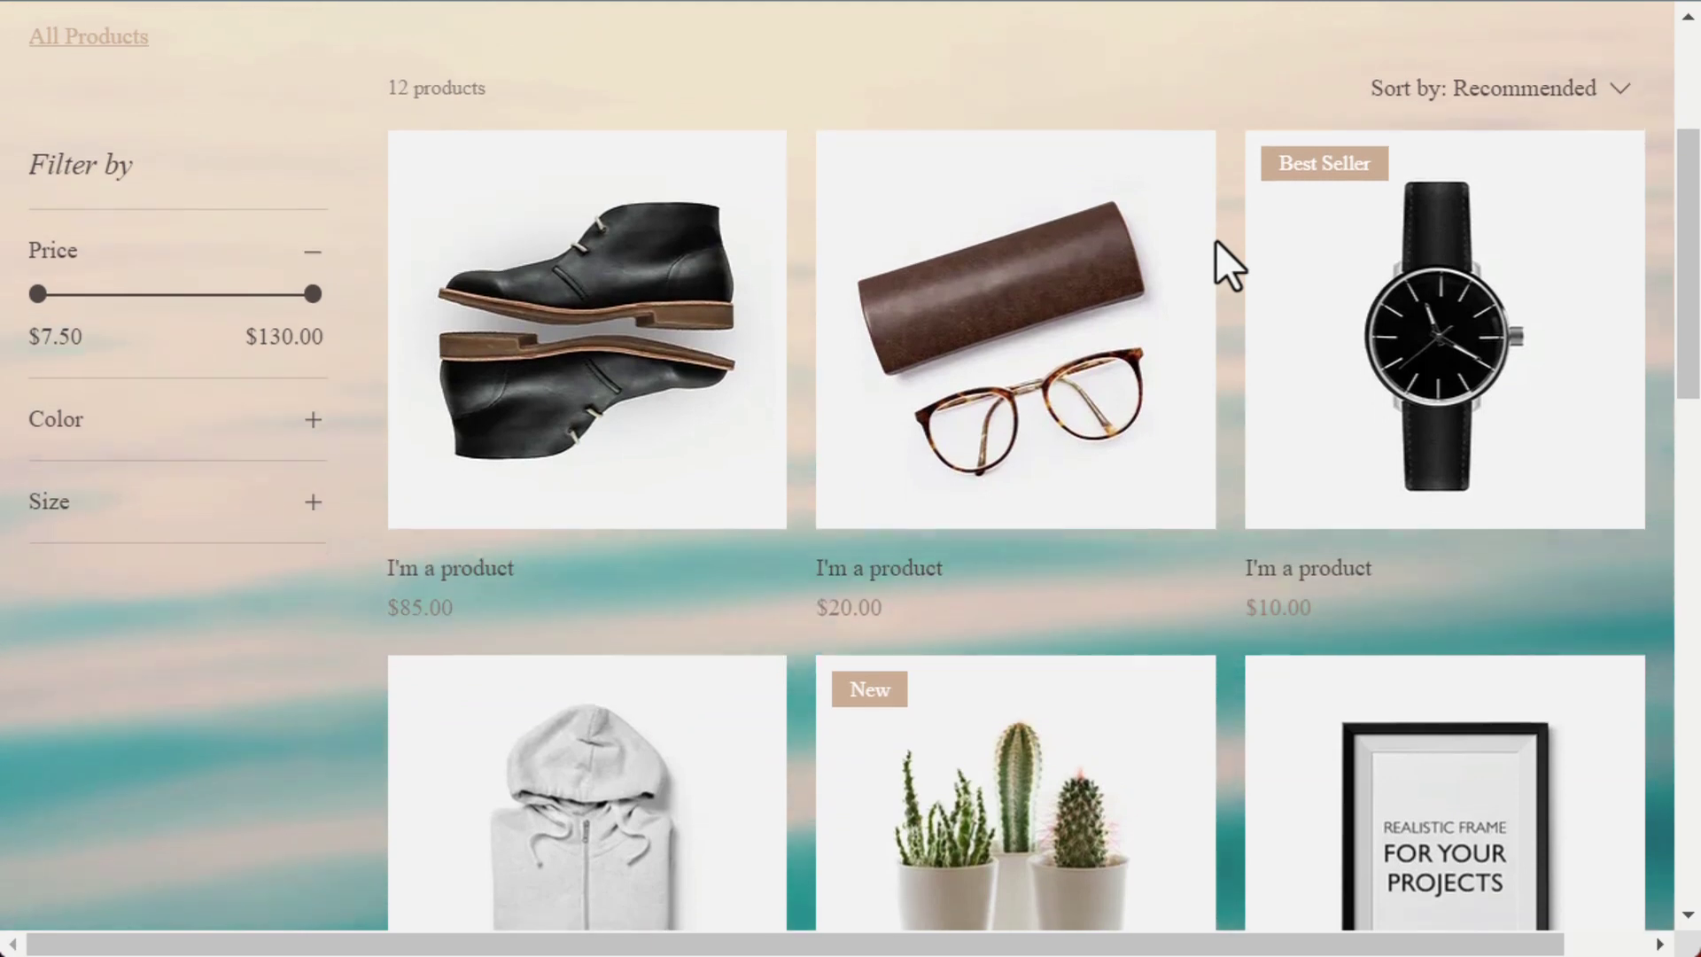
scroll(1215, 240, down, 3)
scroll(1215, 241, down, 1)
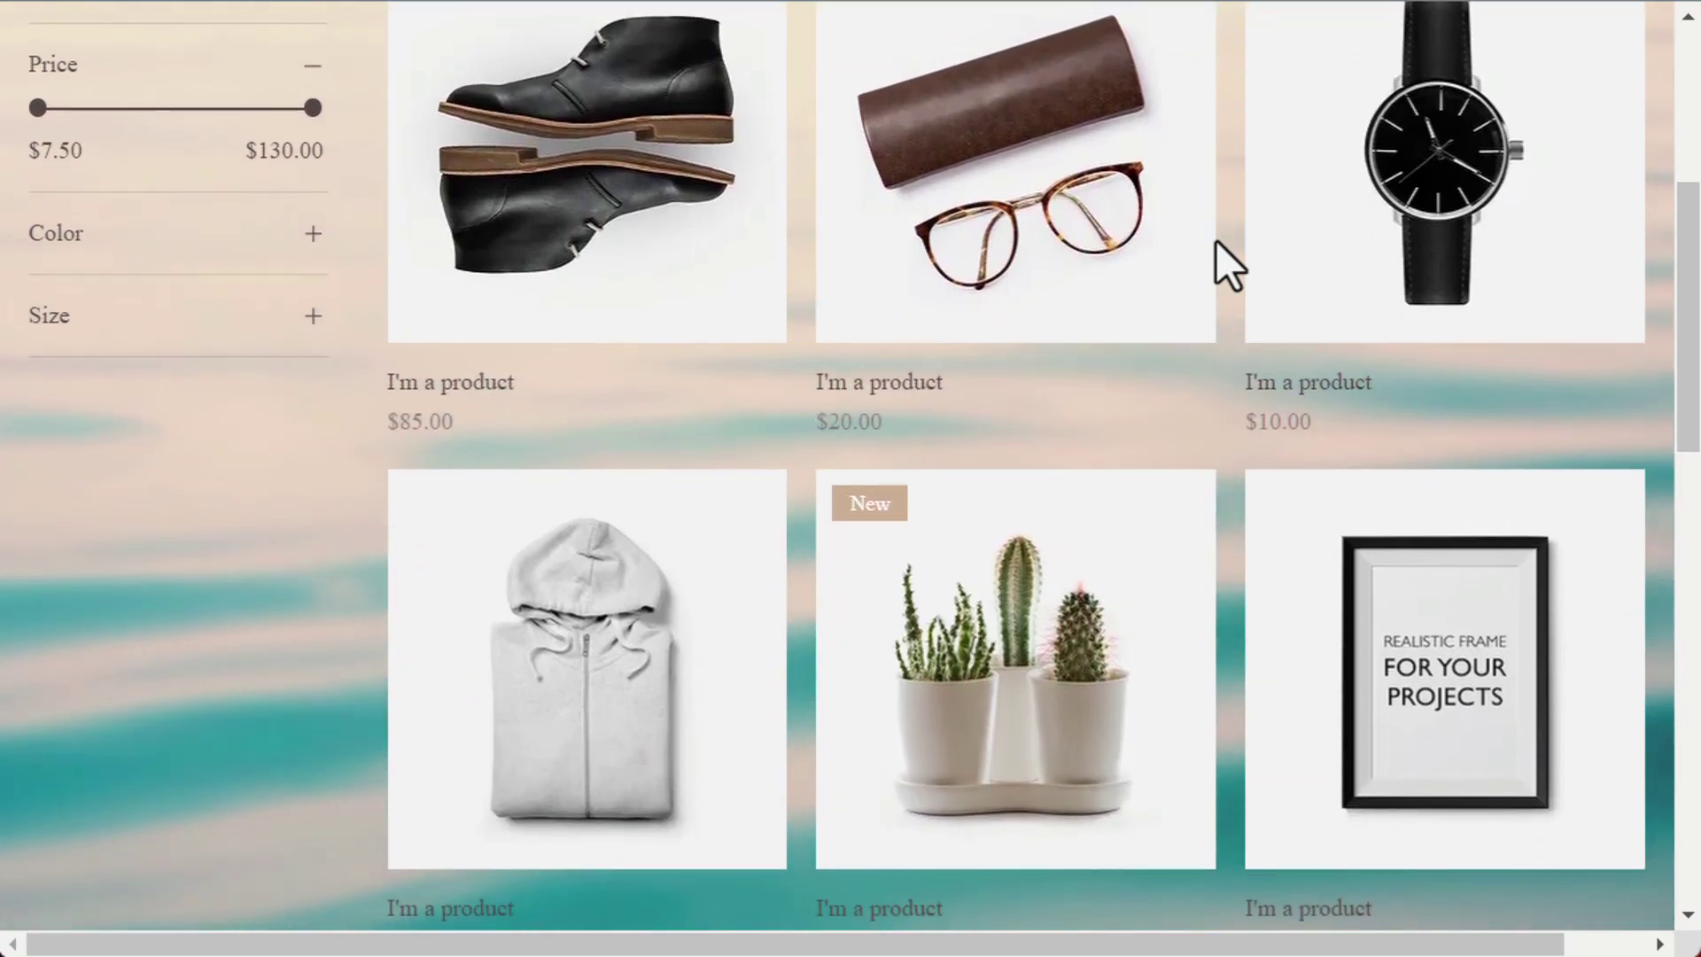
scroll(1215, 240, up, 1)
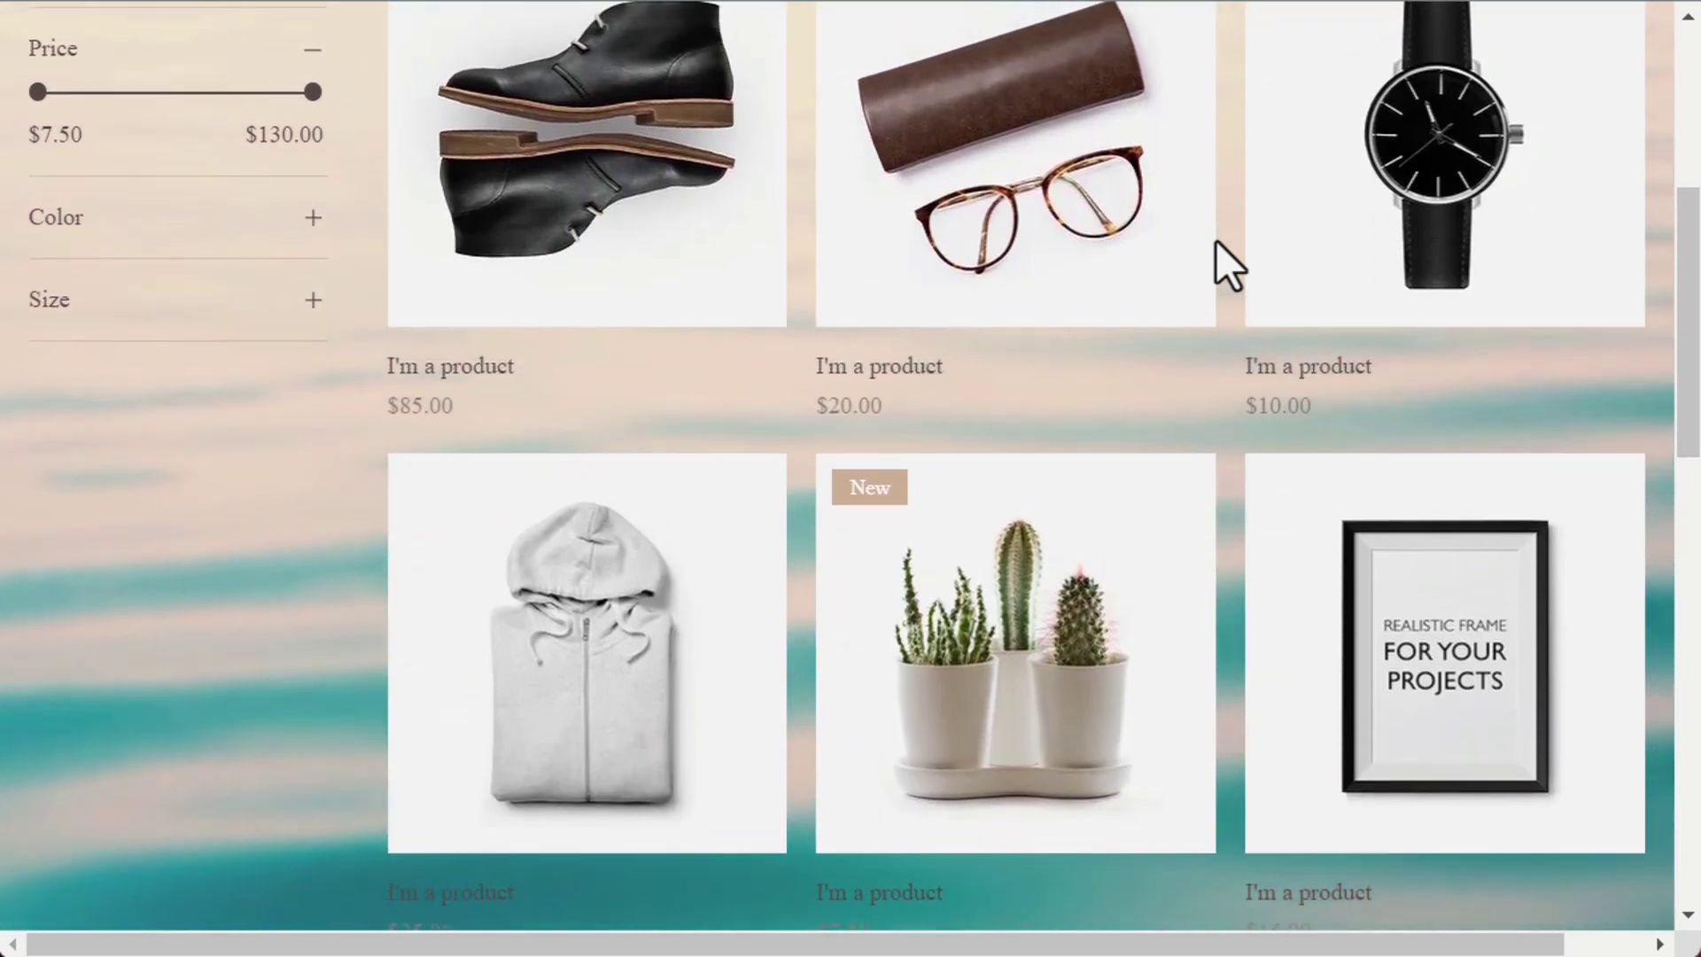
scroll(1215, 243, up, 2)
scroll(1216, 242, up, 1)
scroll(1216, 243, up, 2)
scroll(1215, 244, up, 2)
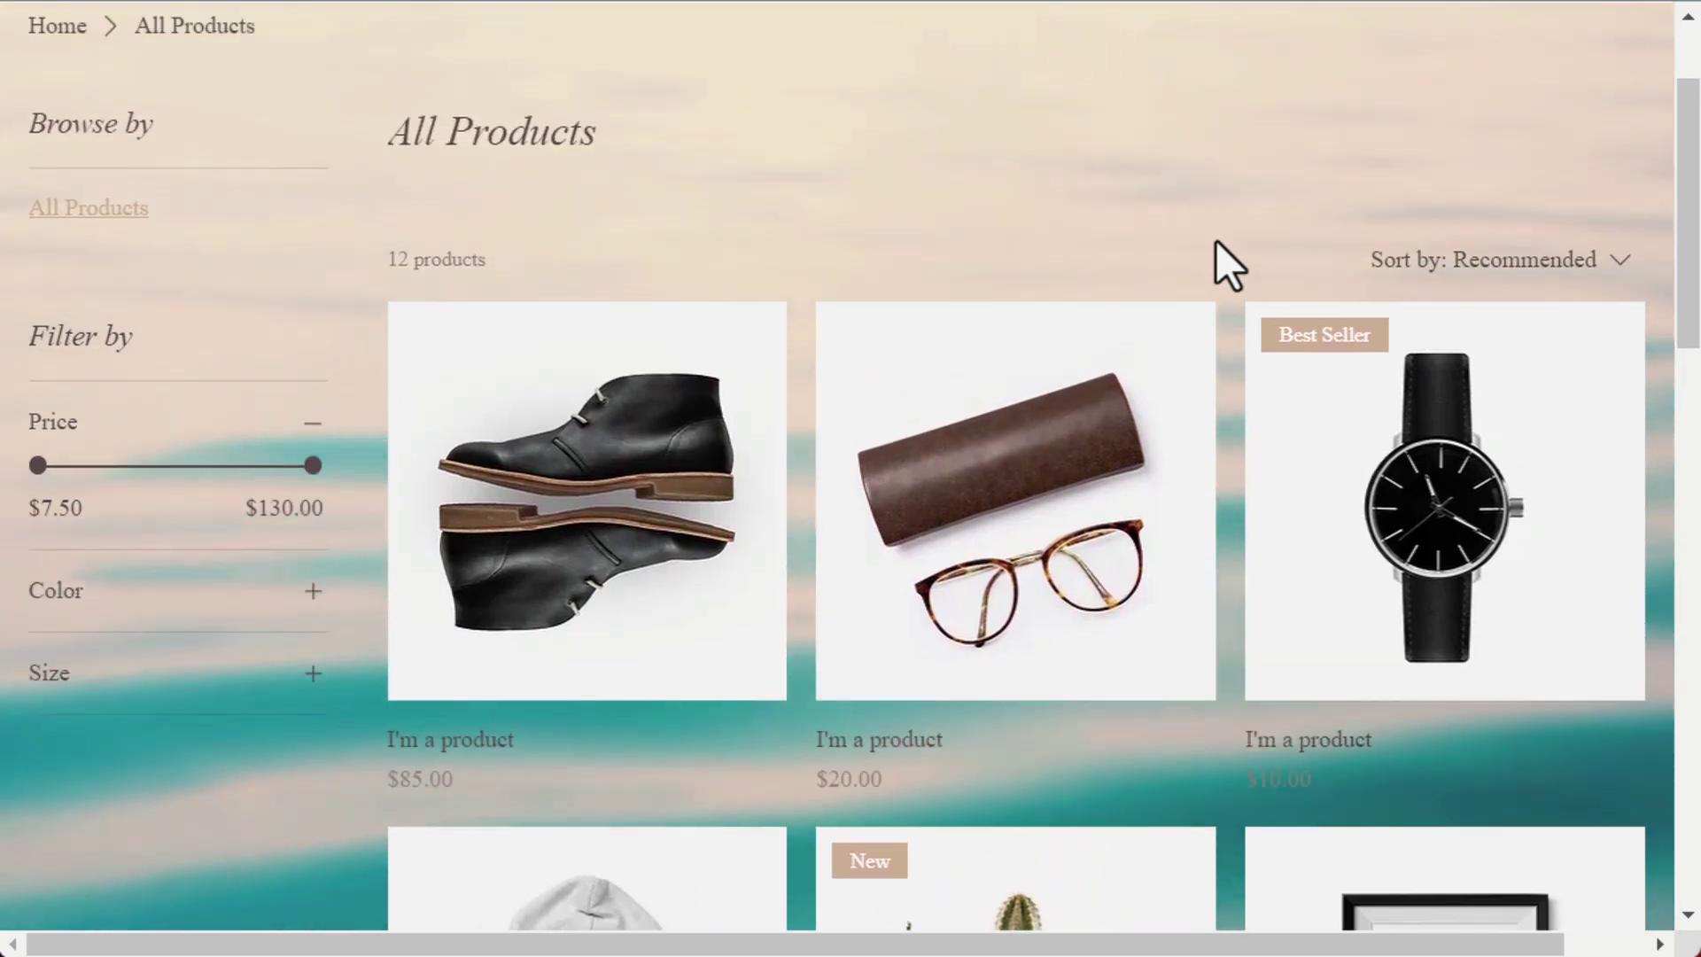
scroll(1216, 240, up, 3)
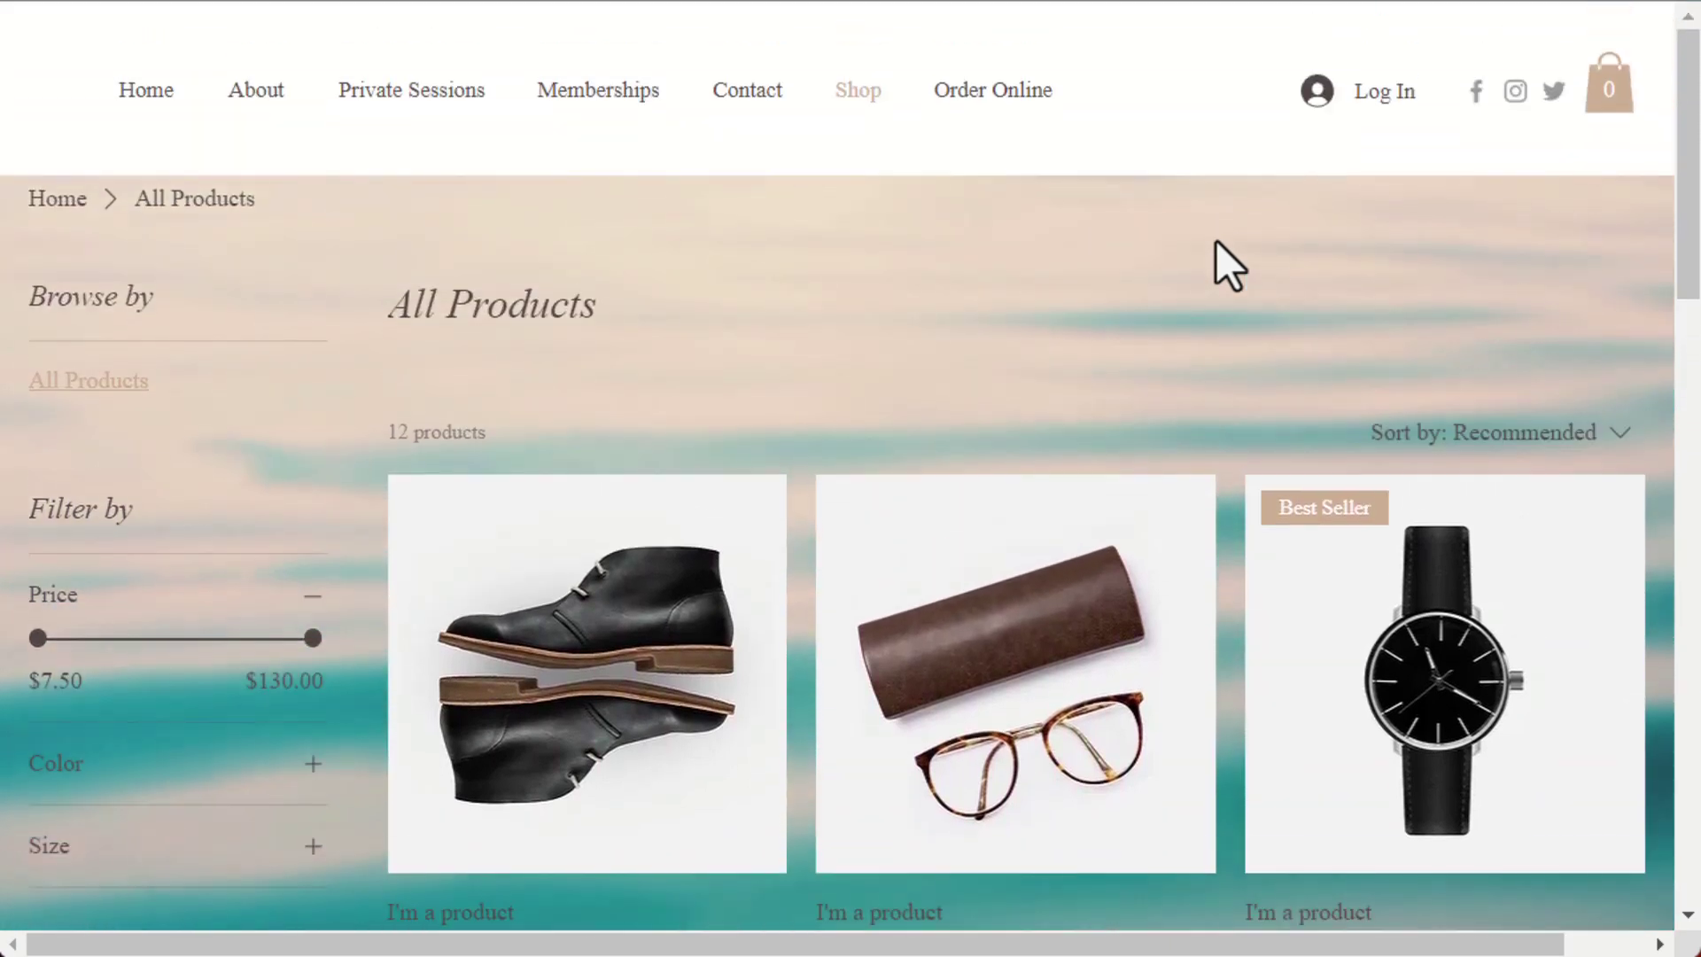
Sign in to the Yoga by the SEA site as a member using a Google account
click(1368, 131)
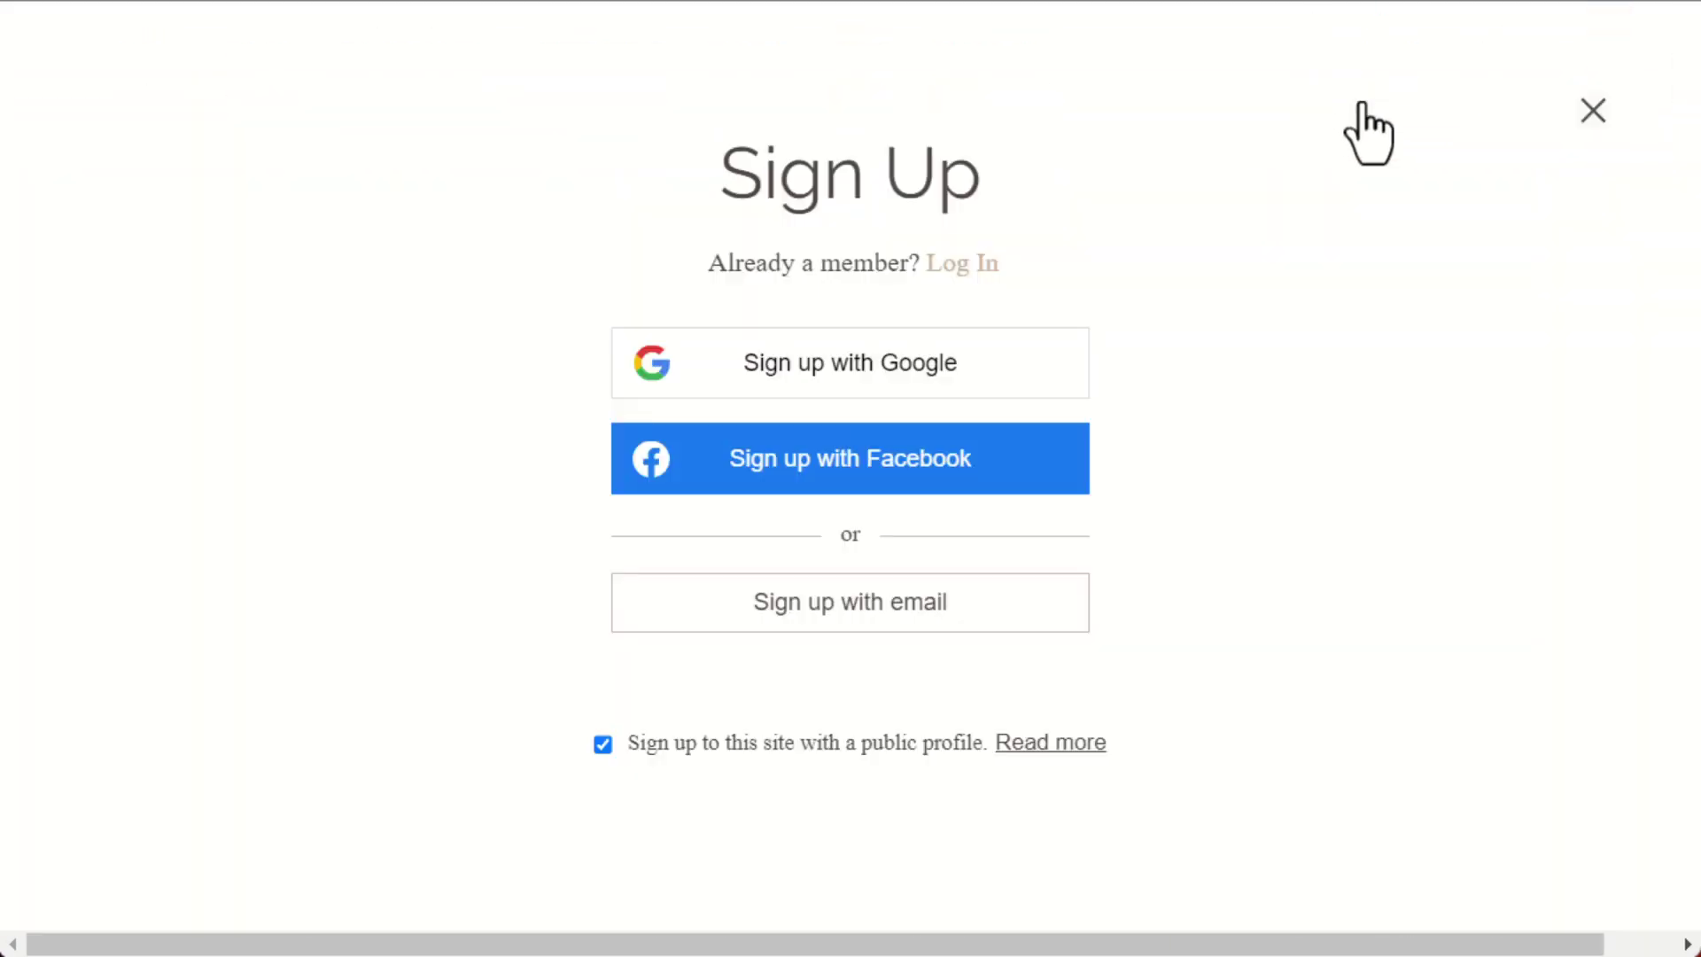
click(937, 383)
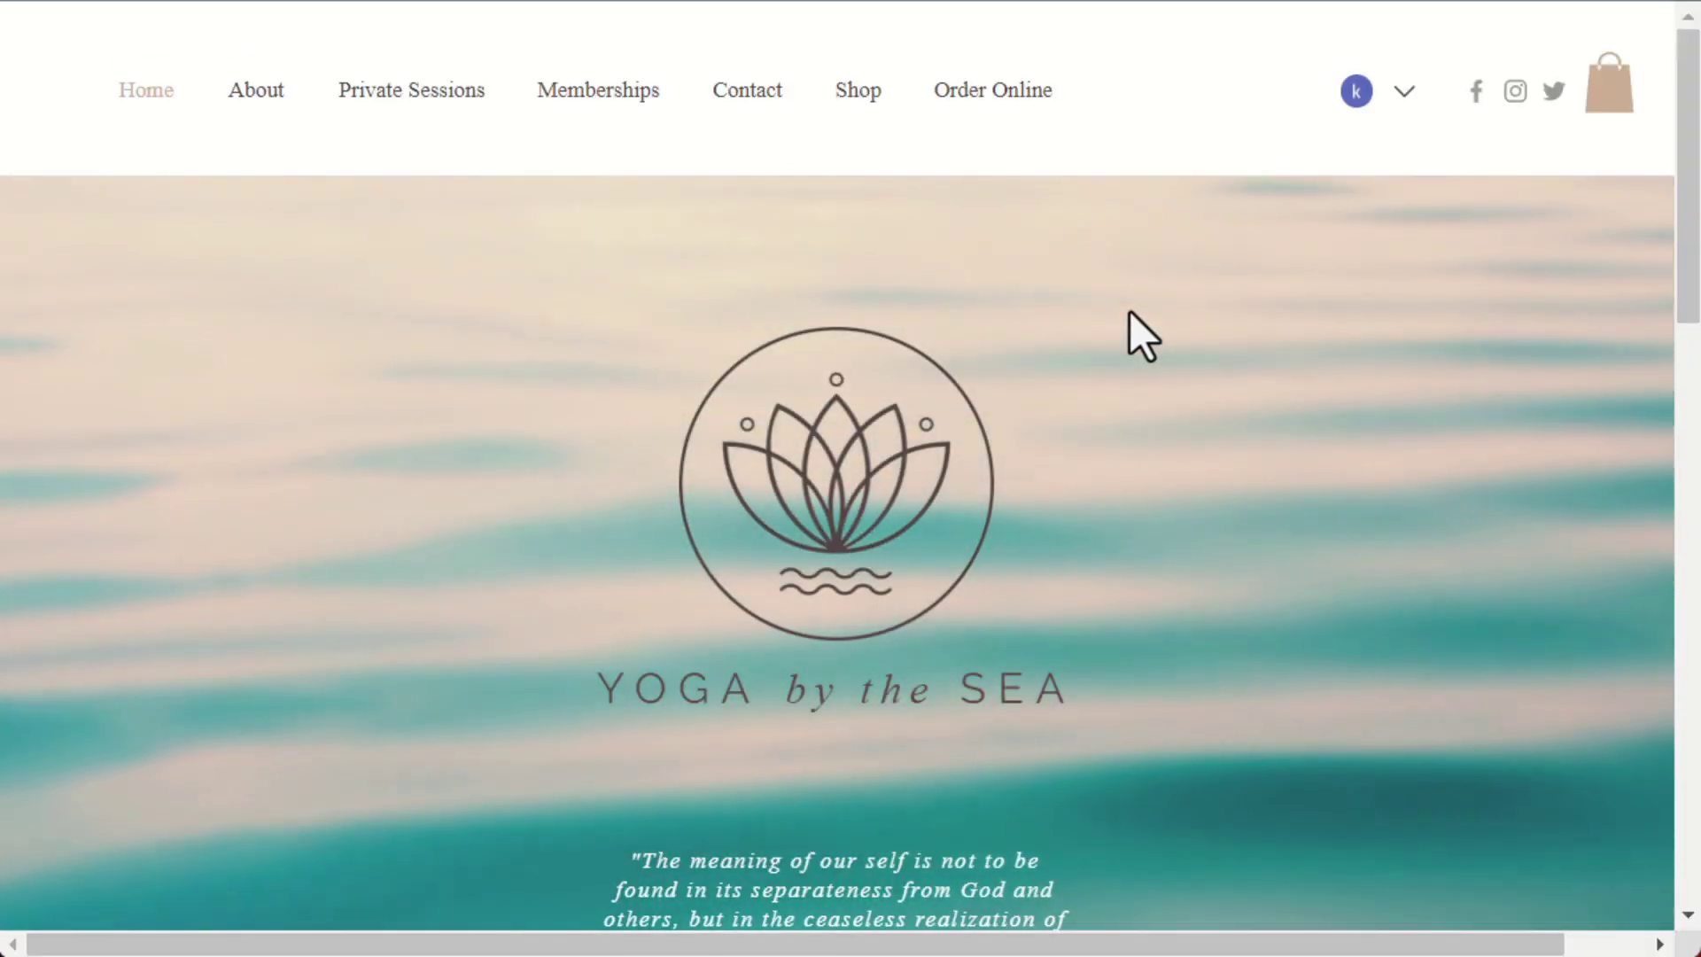
scroll(1129, 311, down, 1)
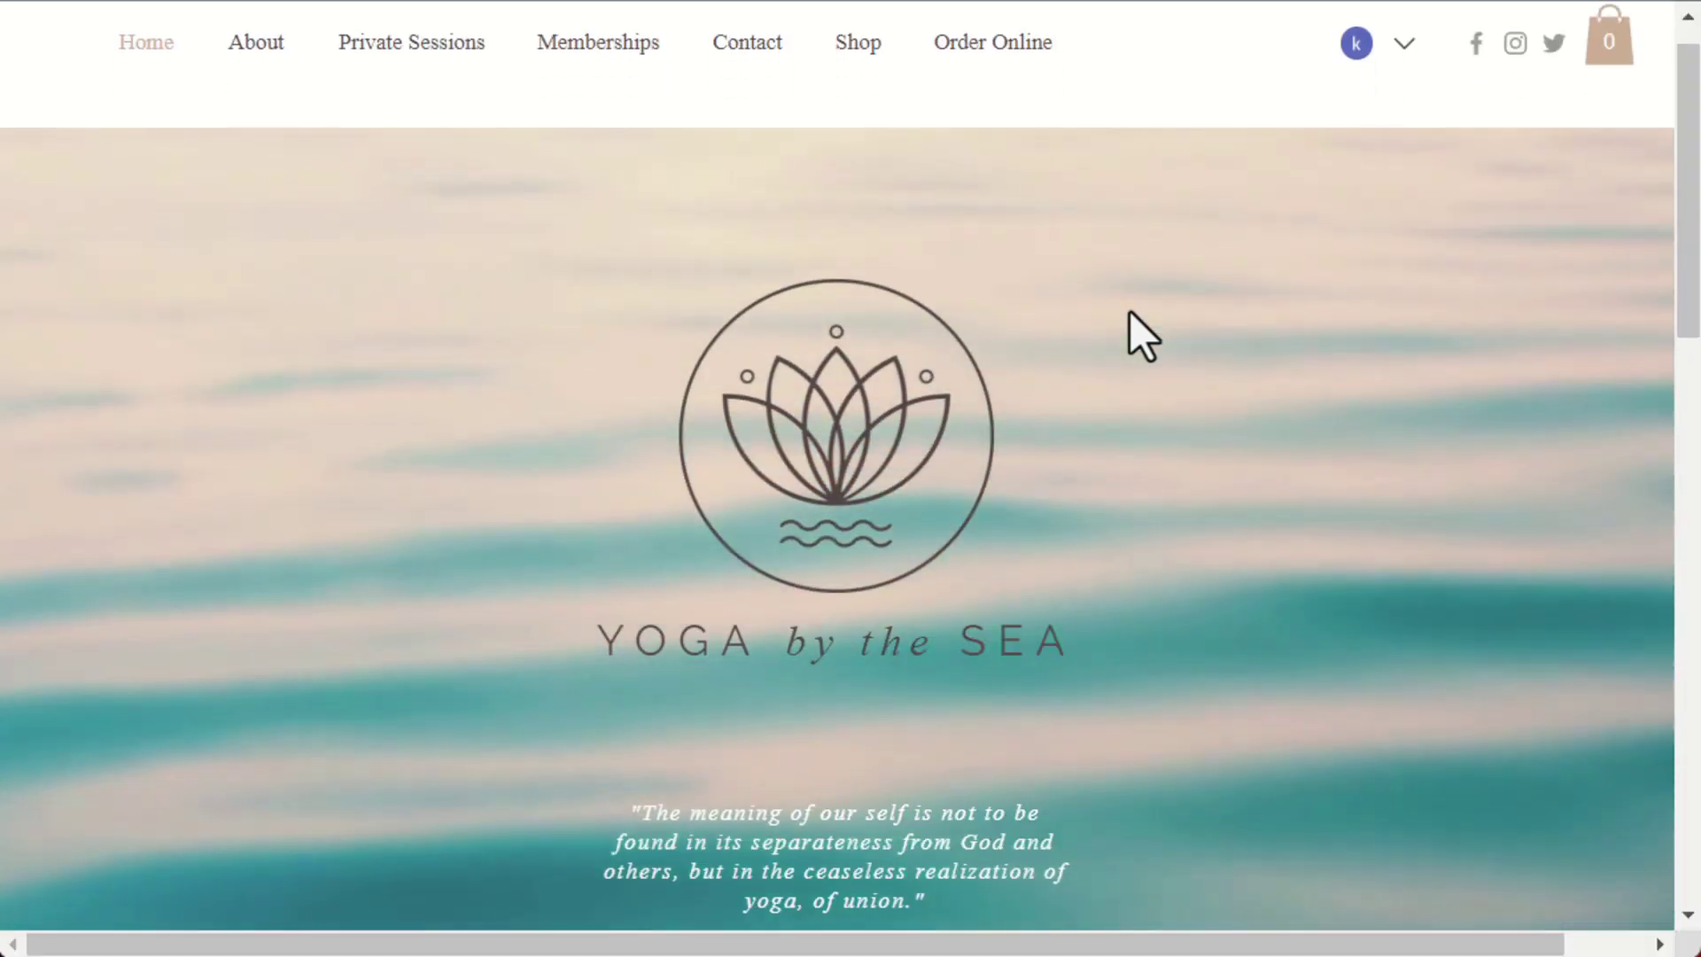
scroll(1129, 311, down, 2)
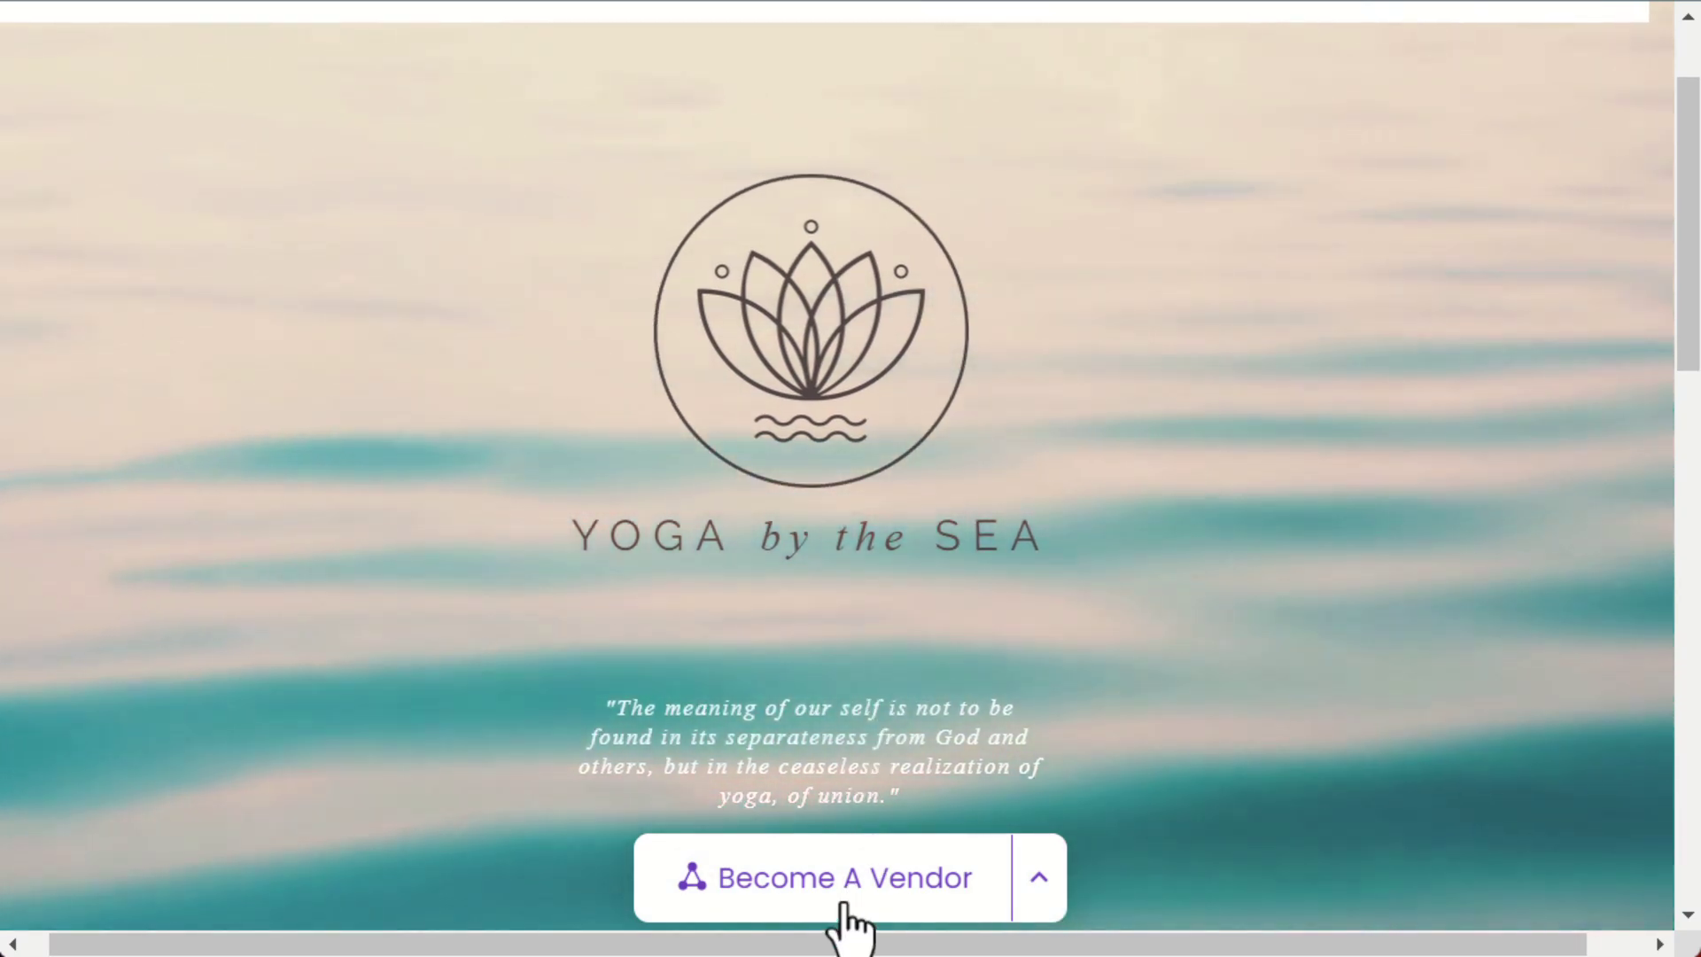
Register this account as a vendor and enter the vendor portal dashboard
click(843, 908)
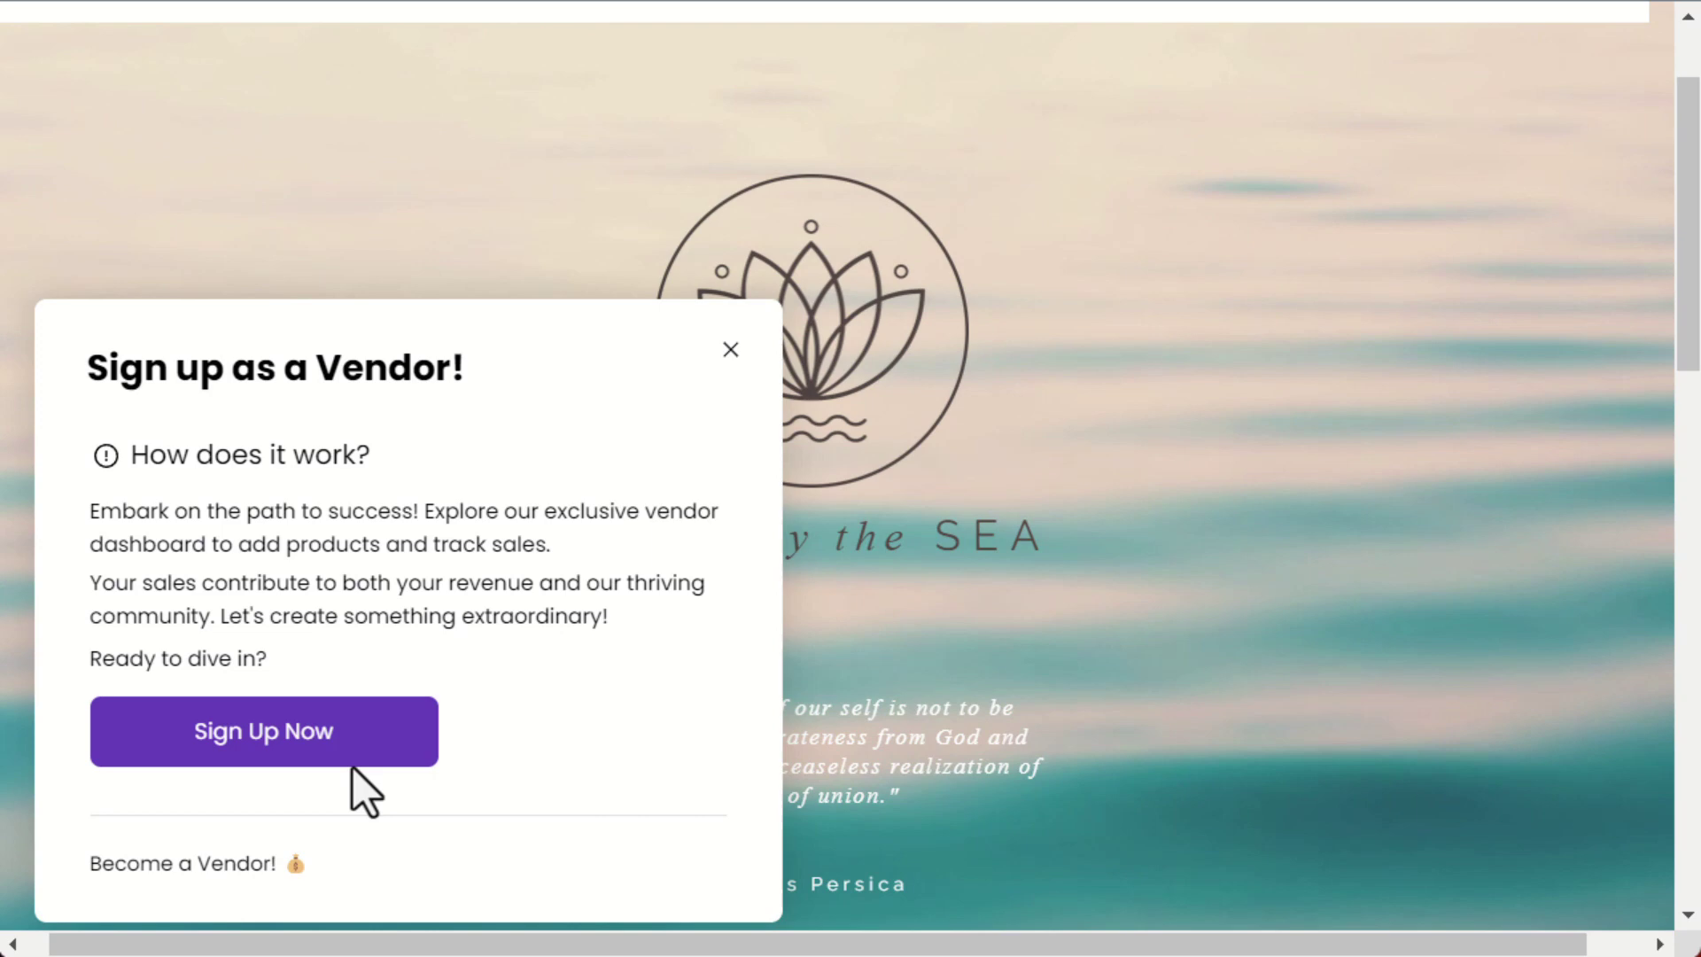
click(262, 744)
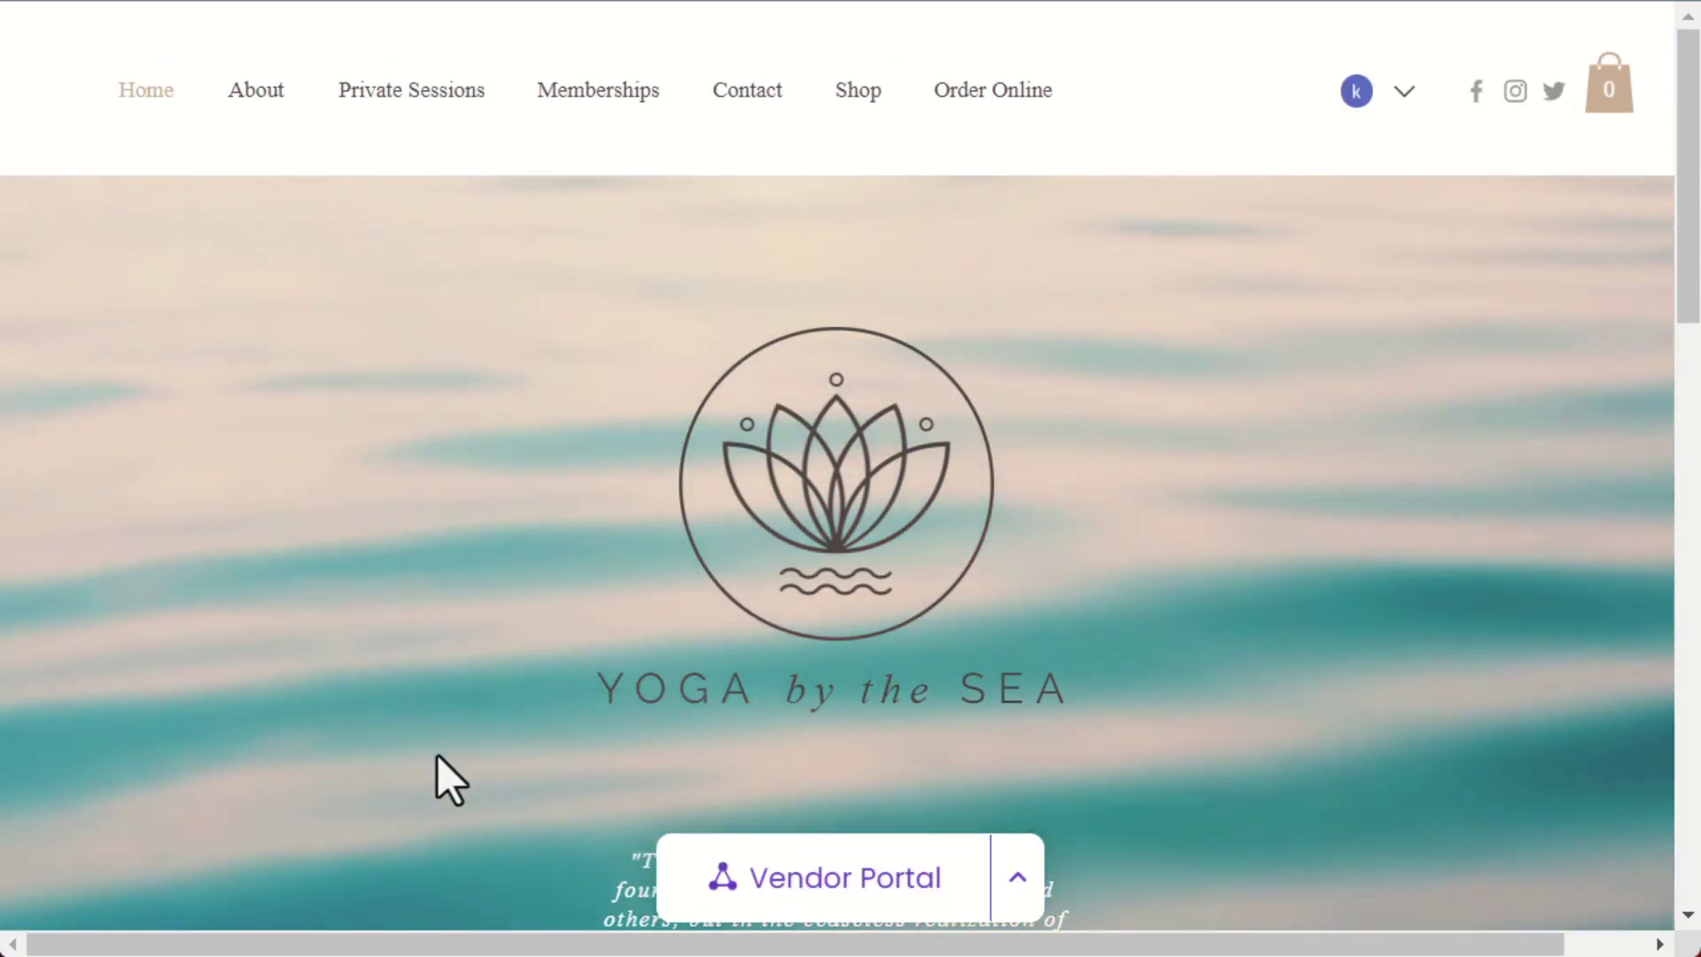
click(842, 869)
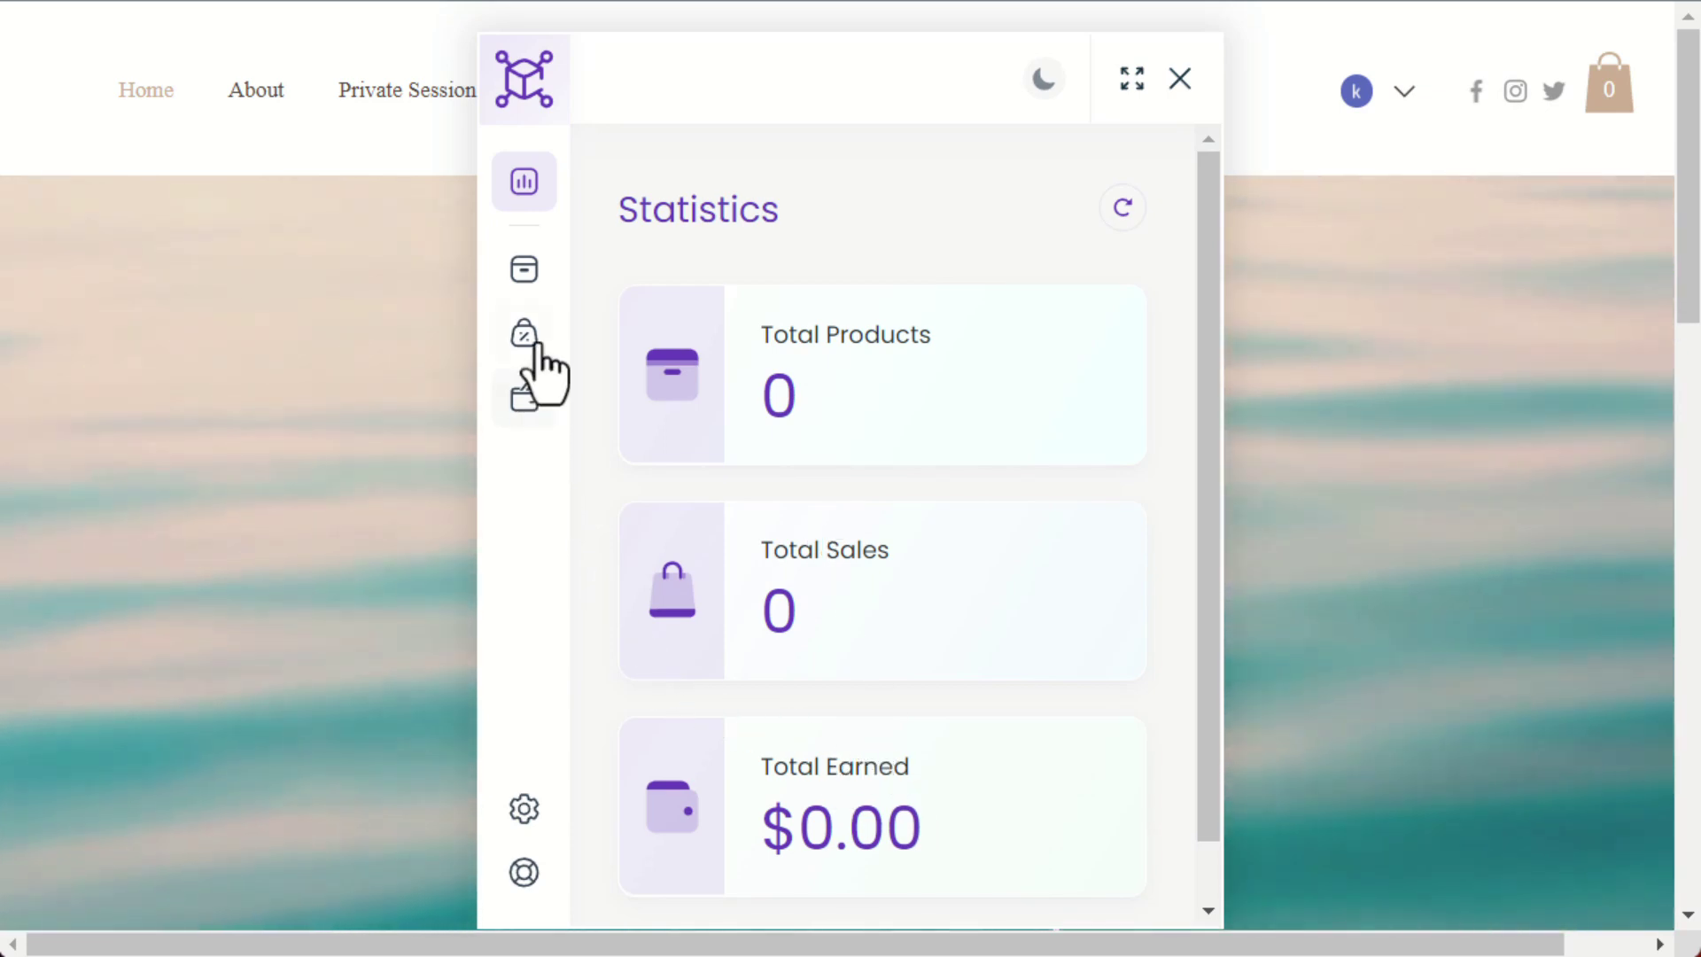
Draft a new product 'Test' with description, brand, t-shirt images and price 9.93
click(524, 279)
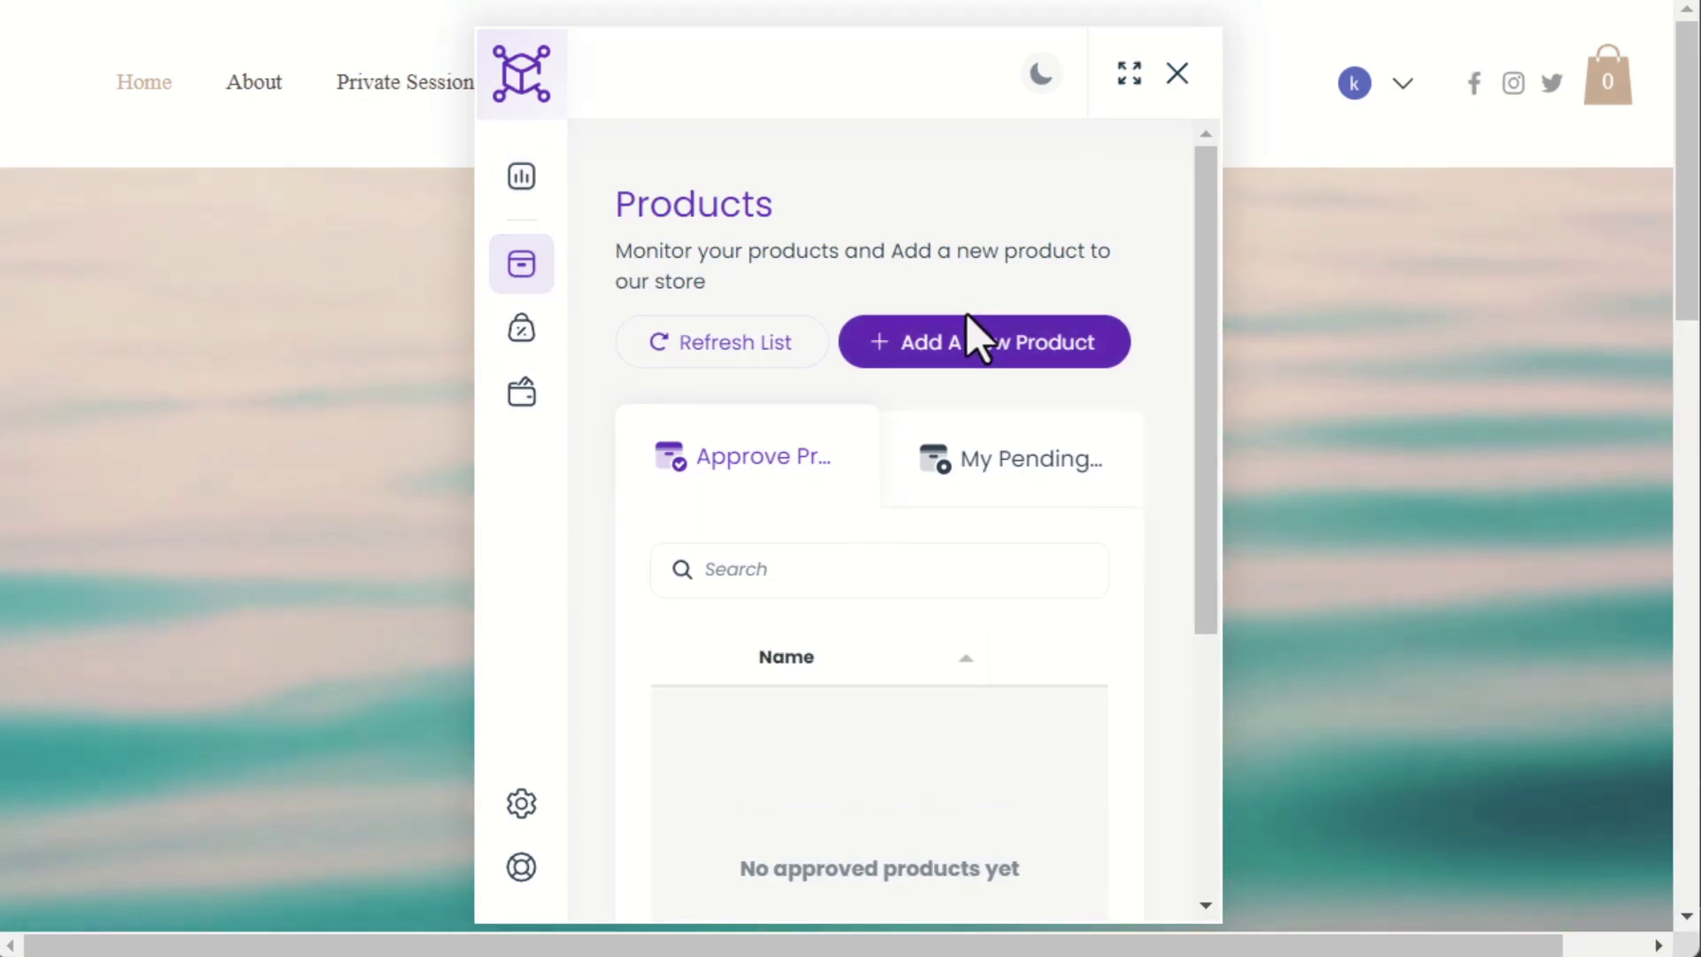
click(974, 345)
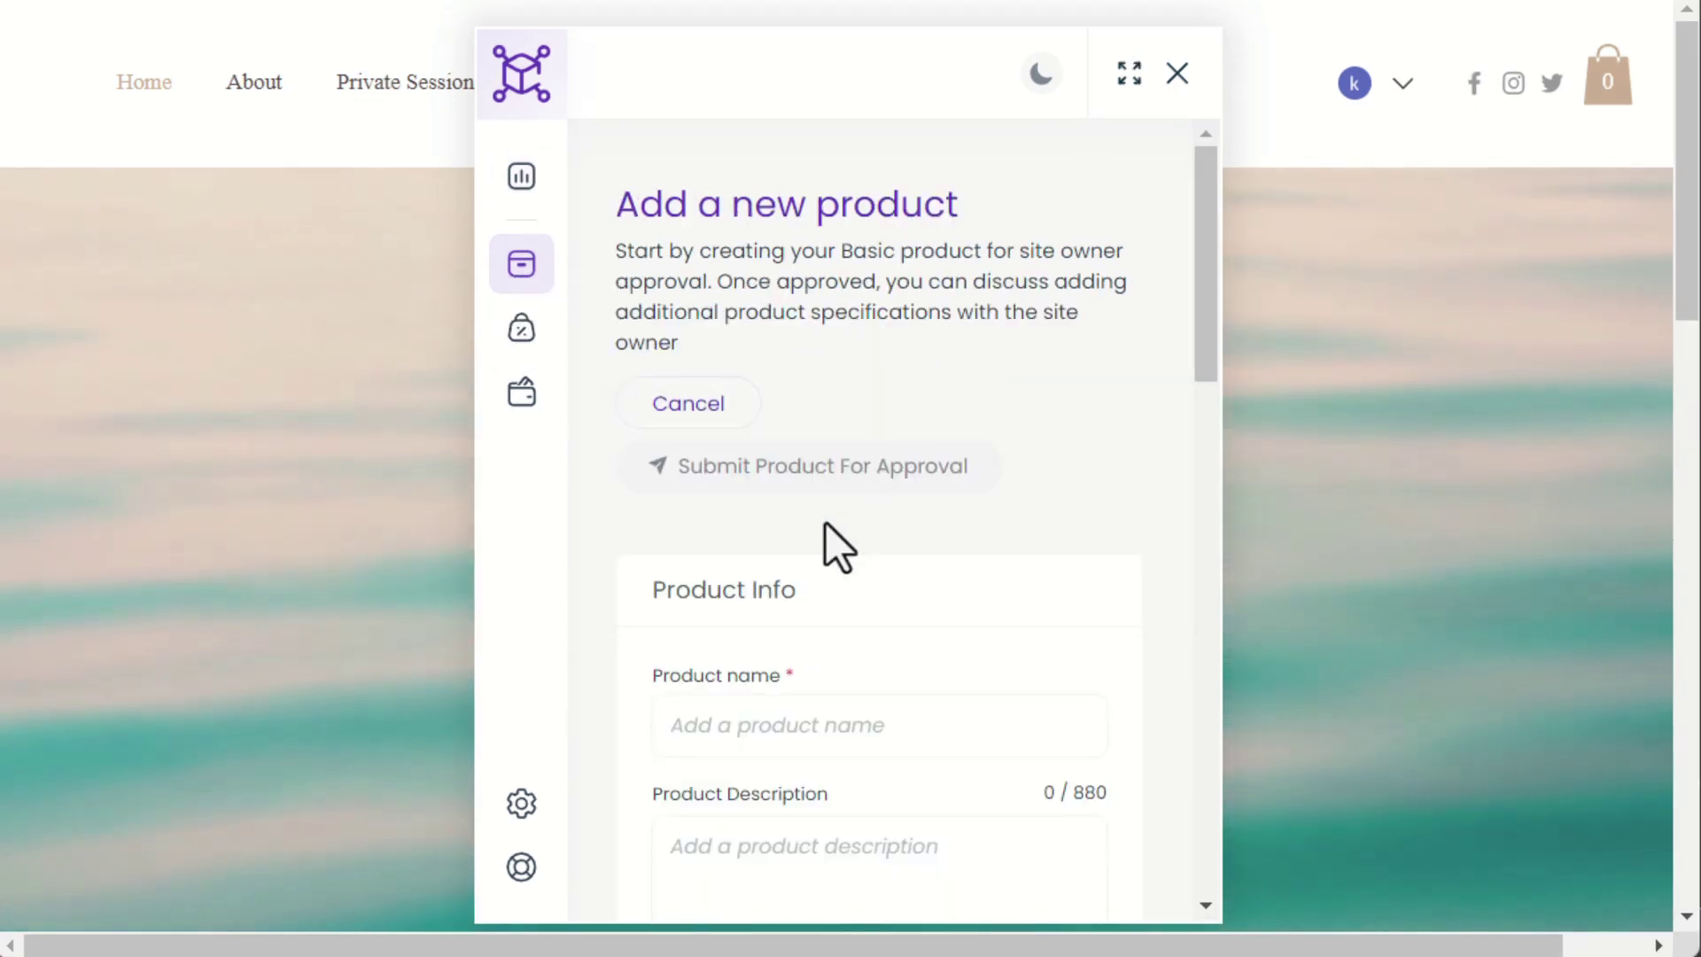
scroll(825, 522, down, 1)
click(825, 592)
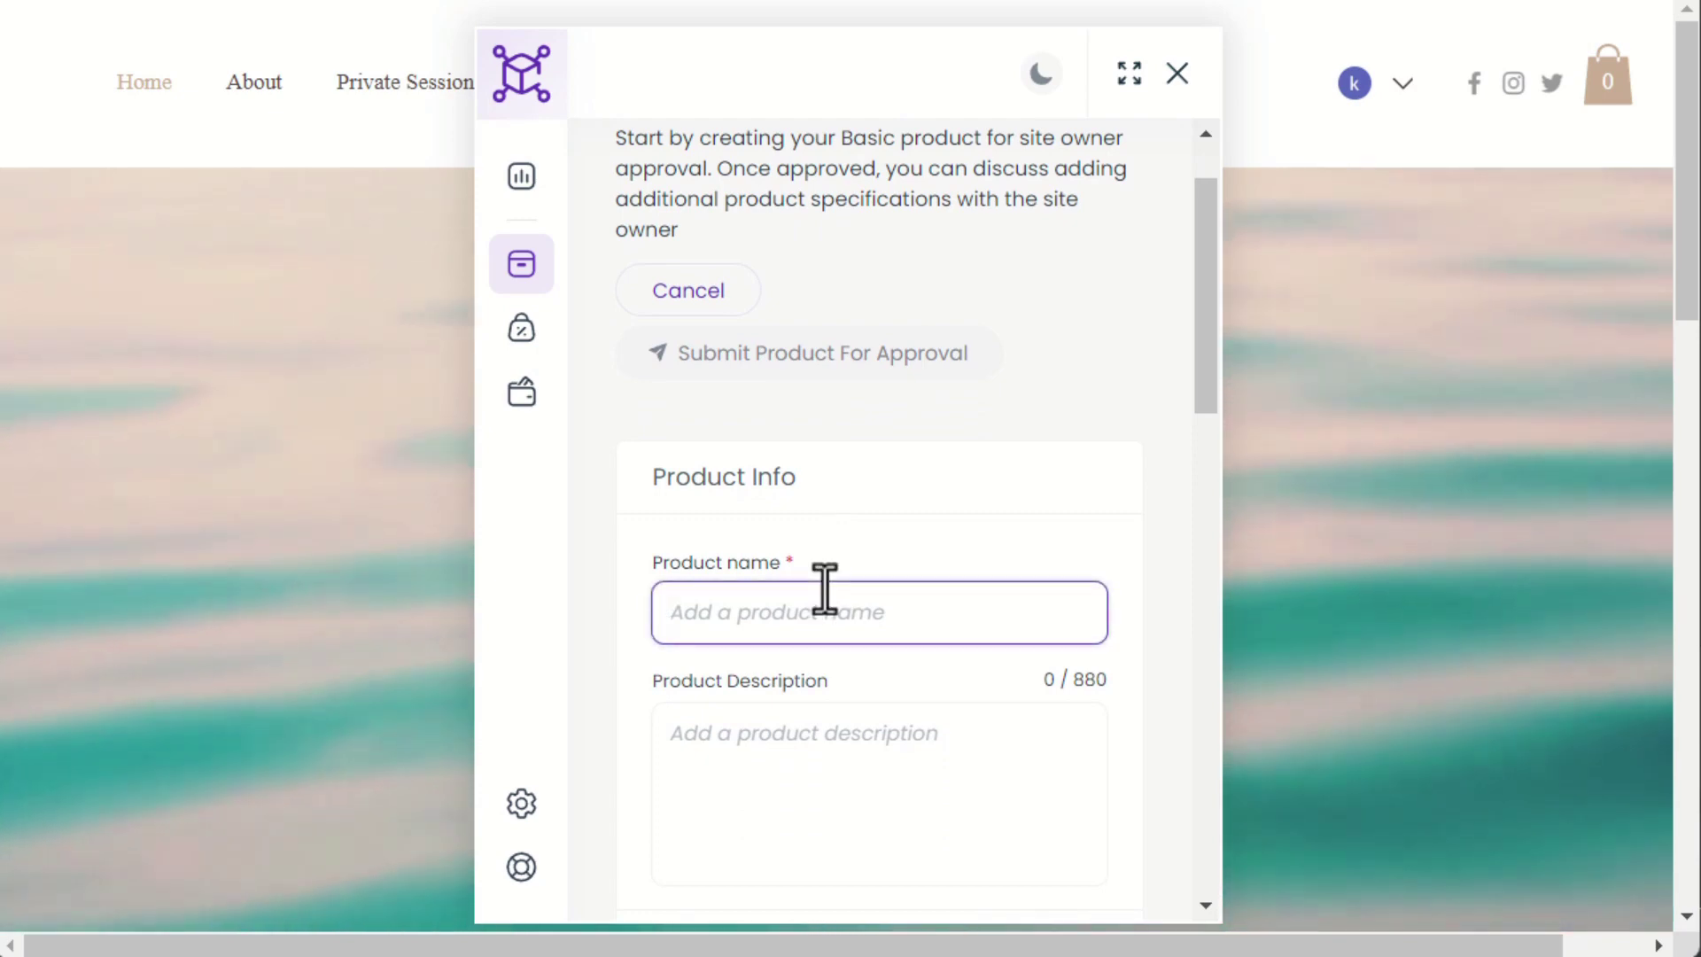
text(Test)
key(Tab)
text(Test)
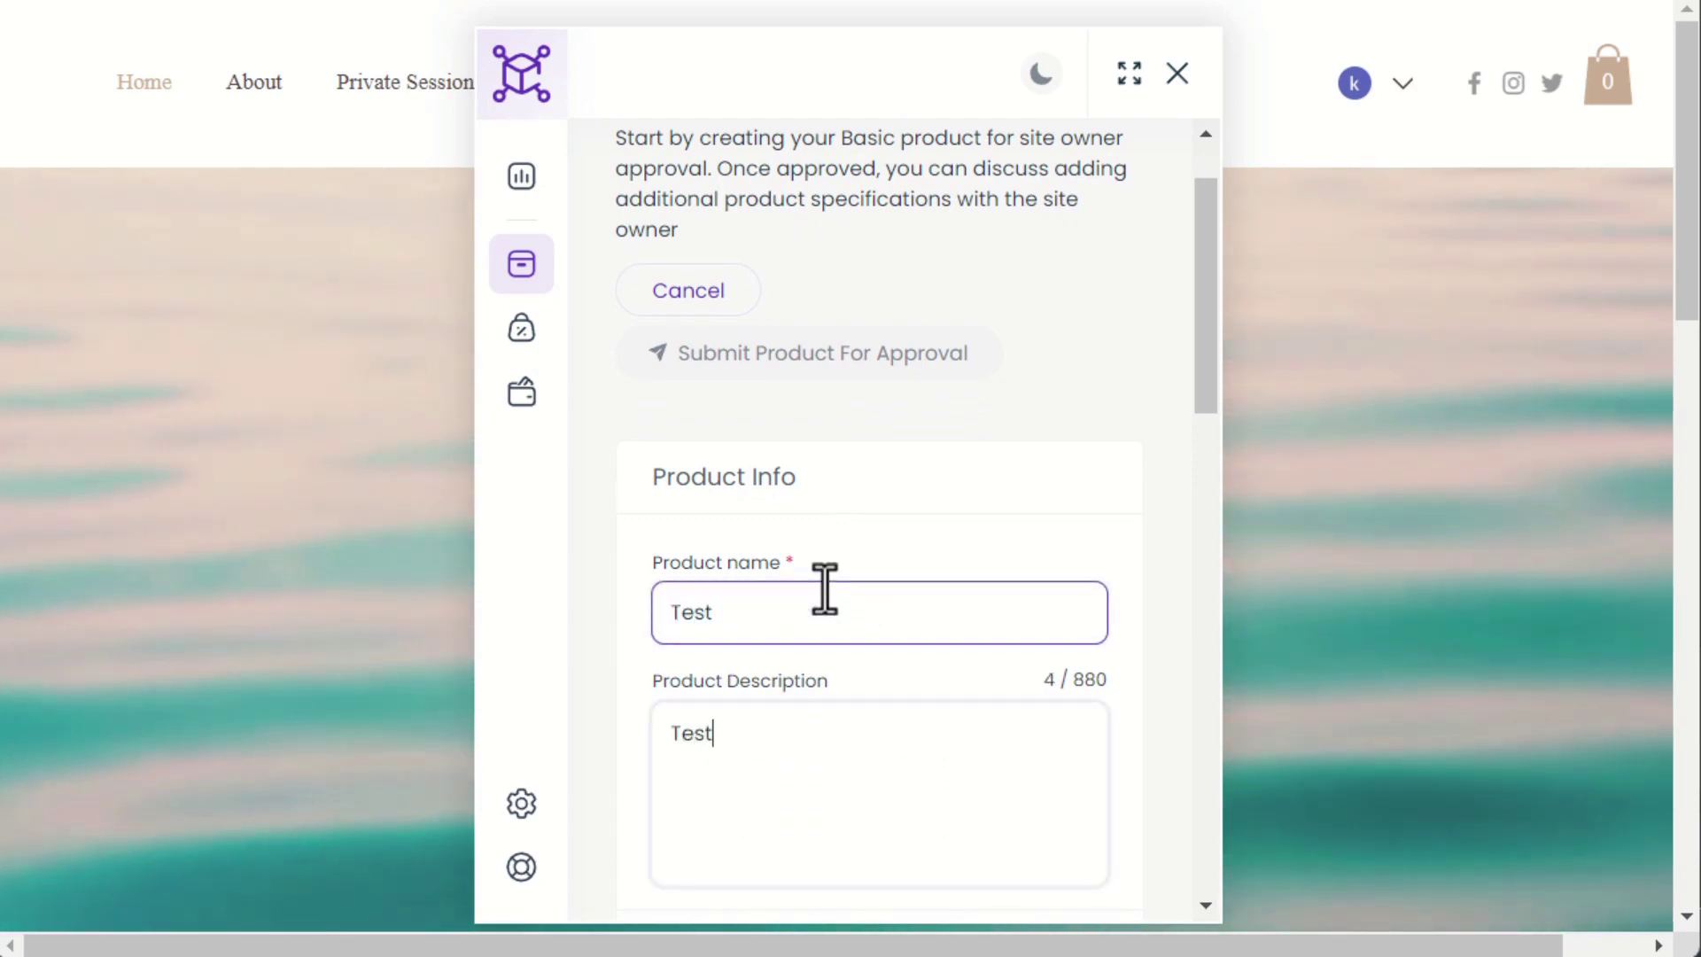
scroll(825, 589, down, 2)
scroll(823, 589, down, 1)
click(831, 658)
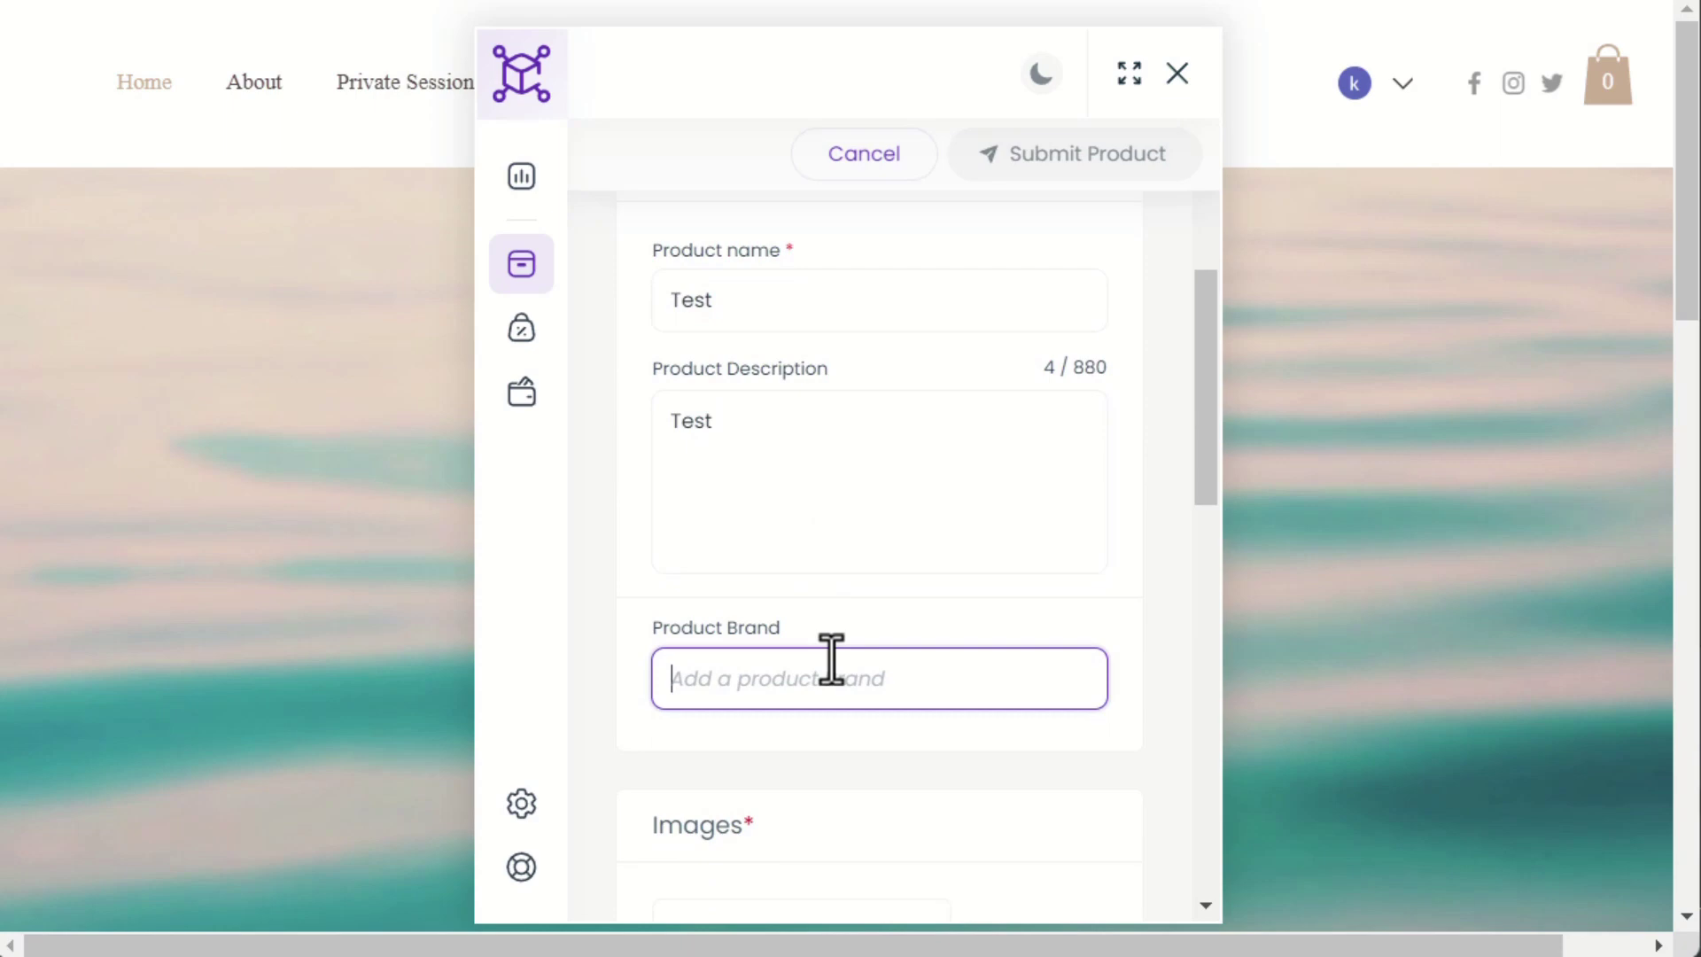
text(Test)
scroll(831, 658, down, 2)
scroll(831, 658, down, 1)
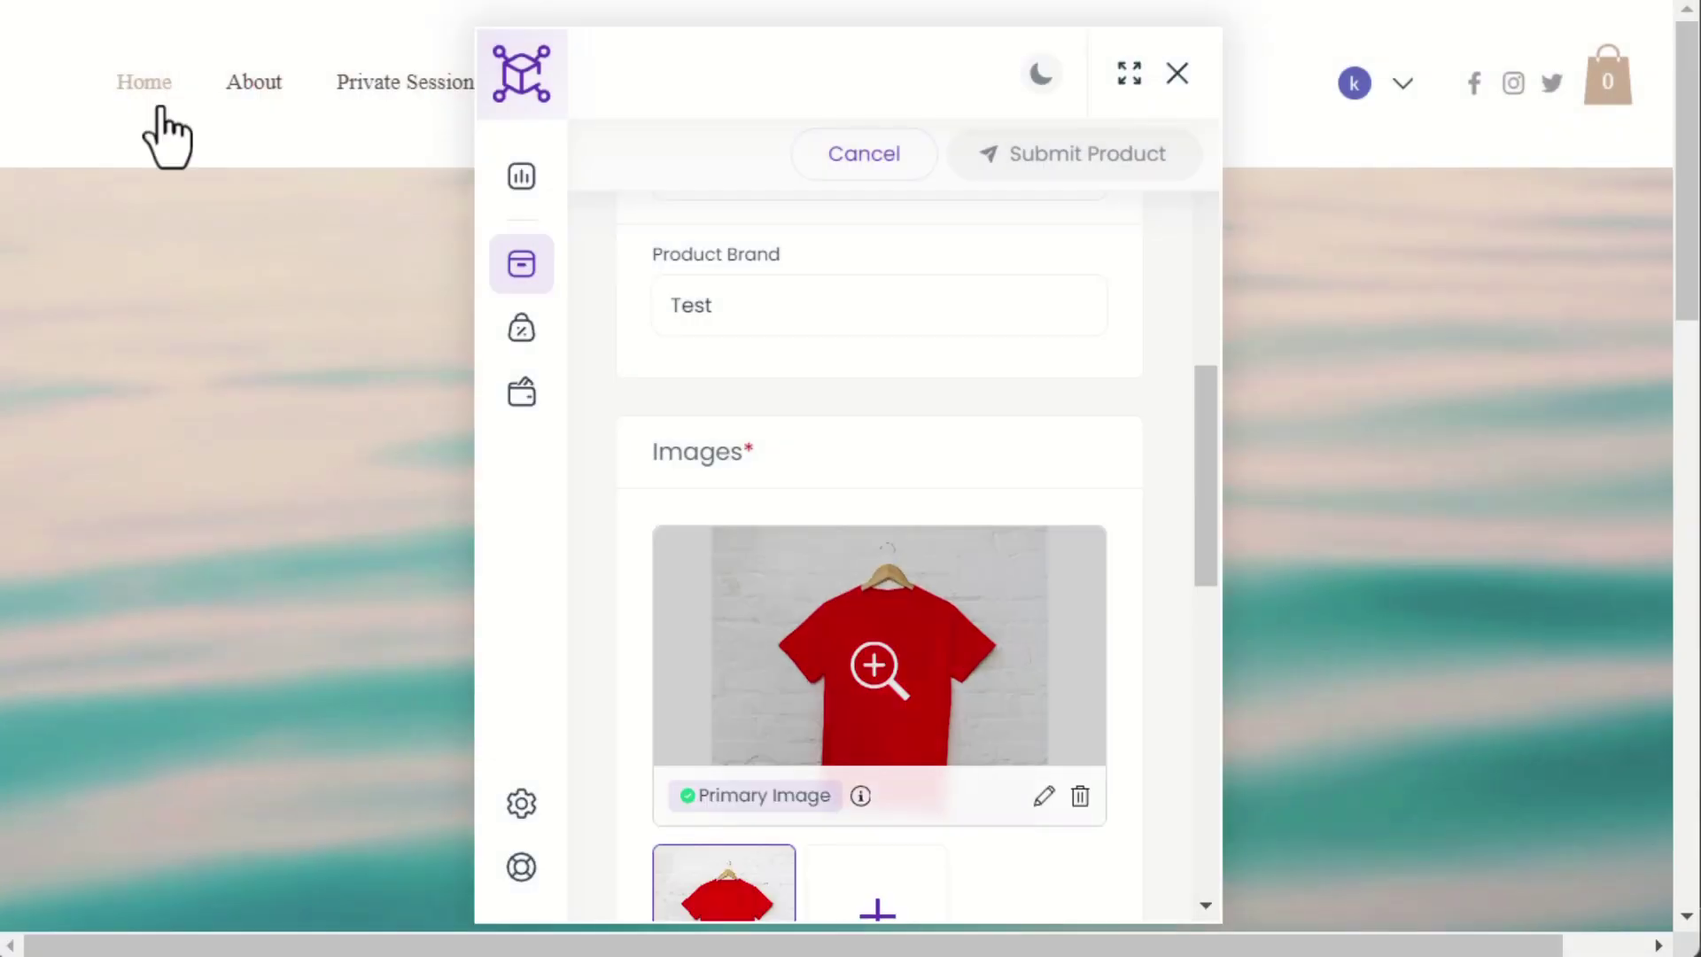
scroll(1094, 580, down, 2)
scroll(1090, 586, down, 1)
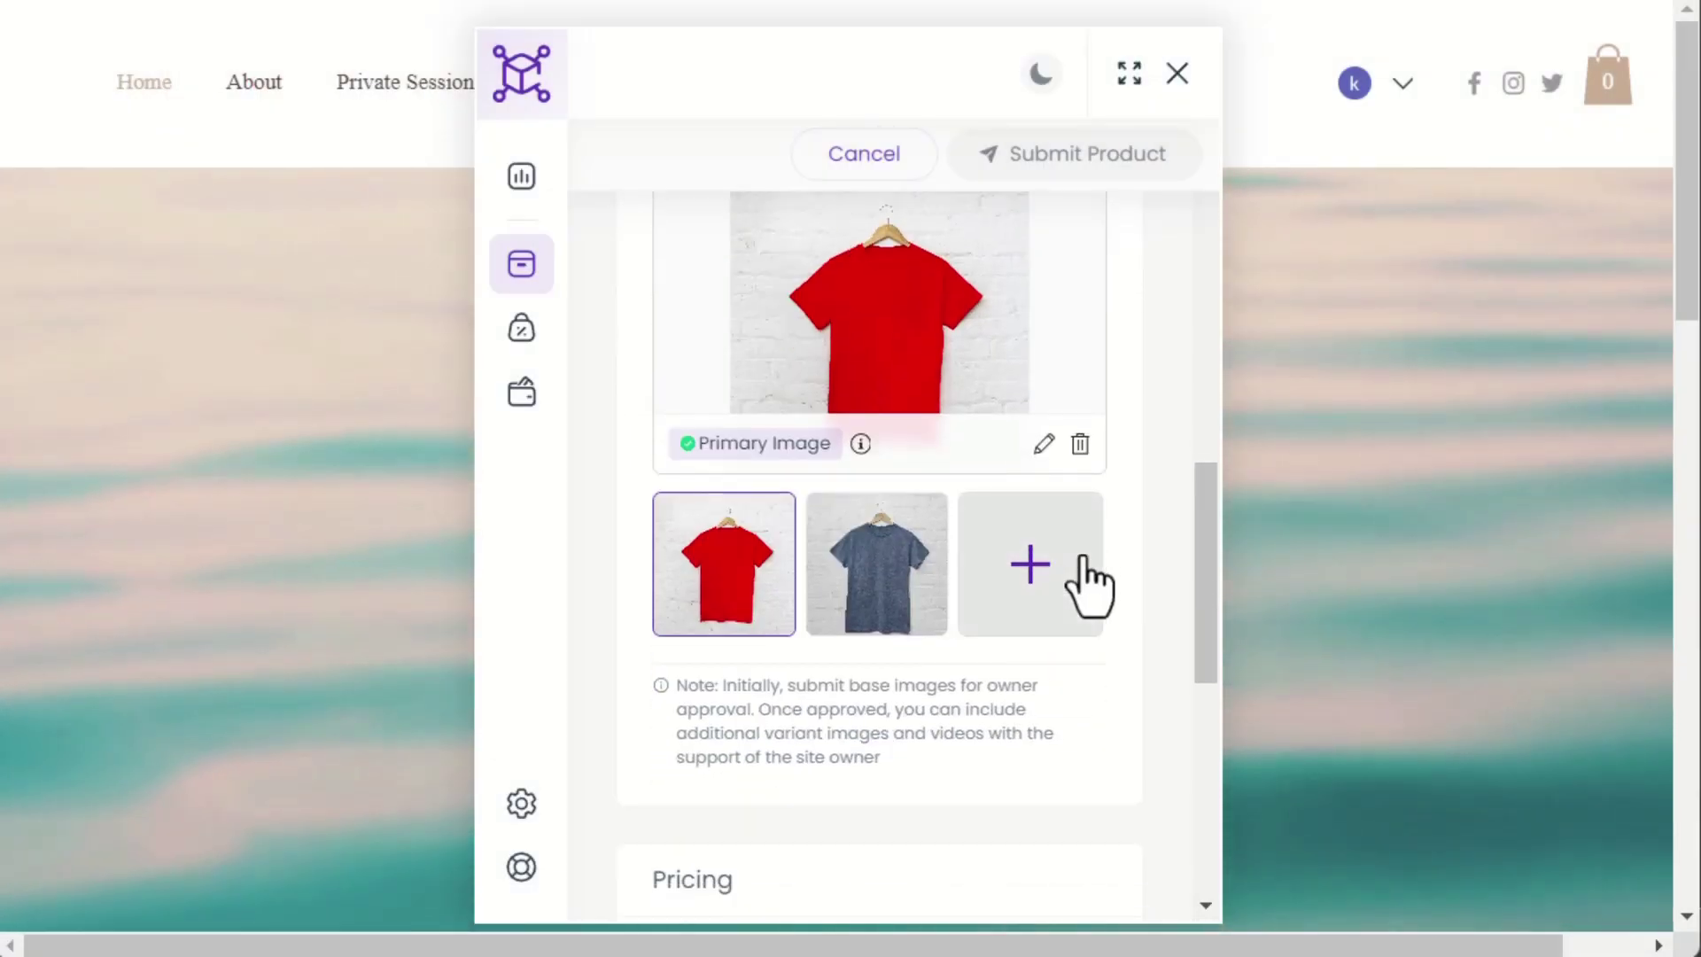
scroll(1089, 581, down, 2)
scroll(1087, 578, down, 2)
click(1063, 602)
text(10)
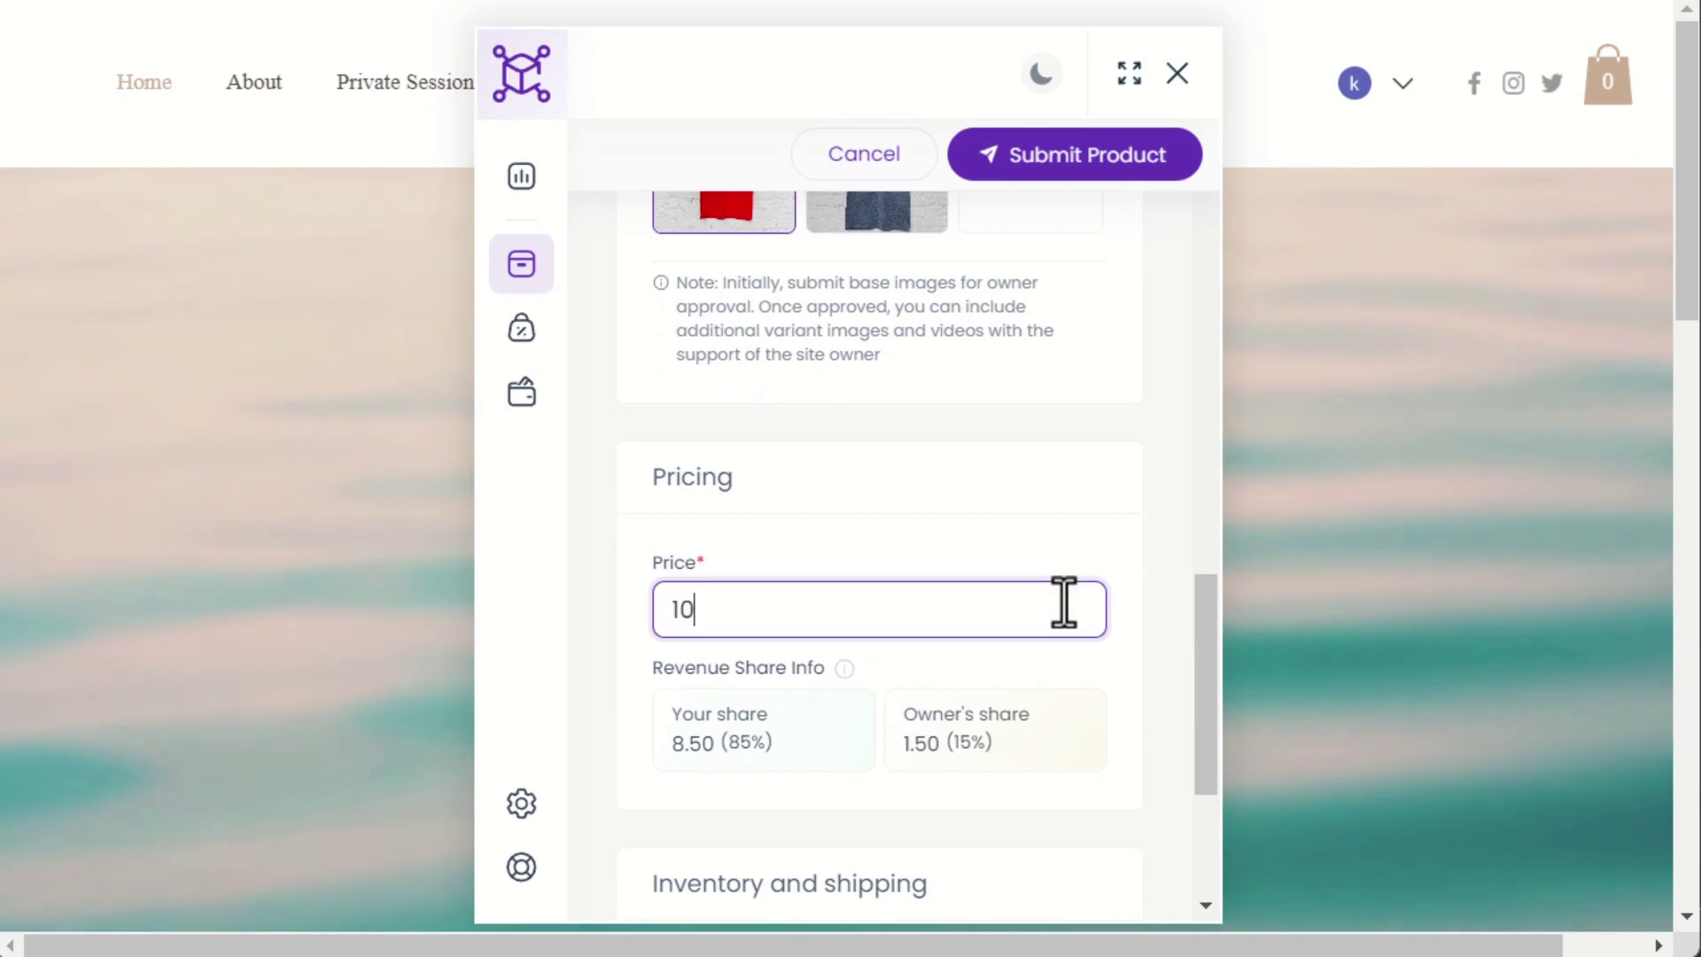
scroll(1062, 602, down, 3)
text(9.93)
scroll(1063, 602, down, 2)
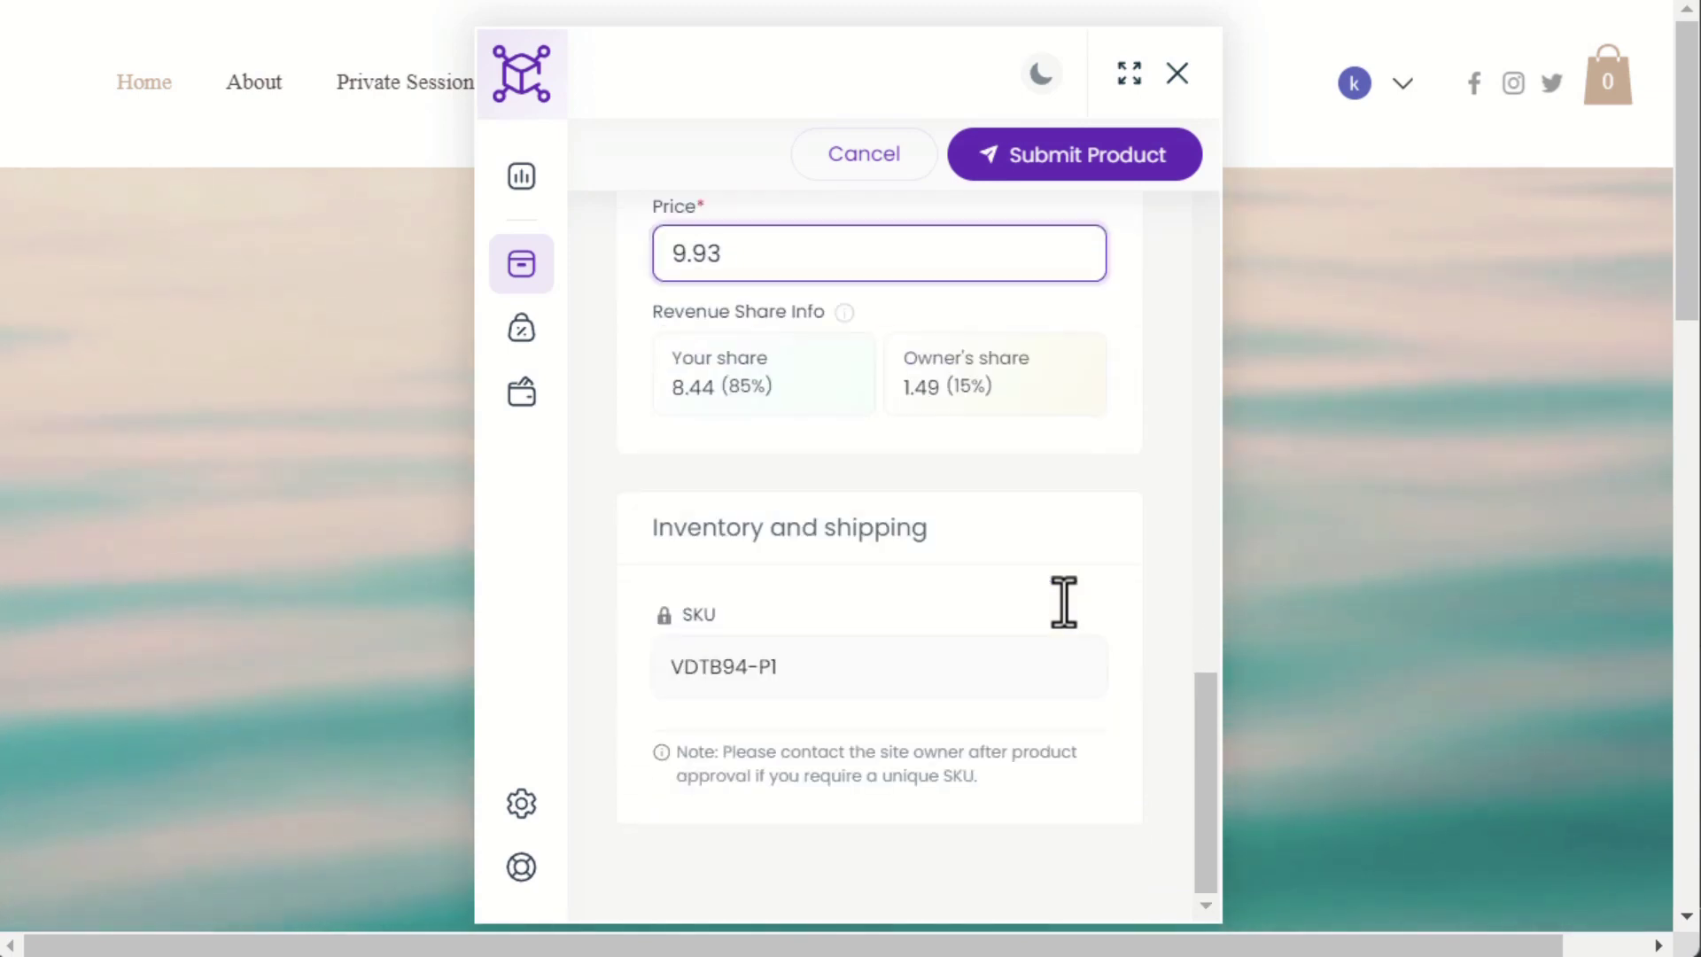
Submit the Test product and confirm sending the approval request to the owner
click(1034, 158)
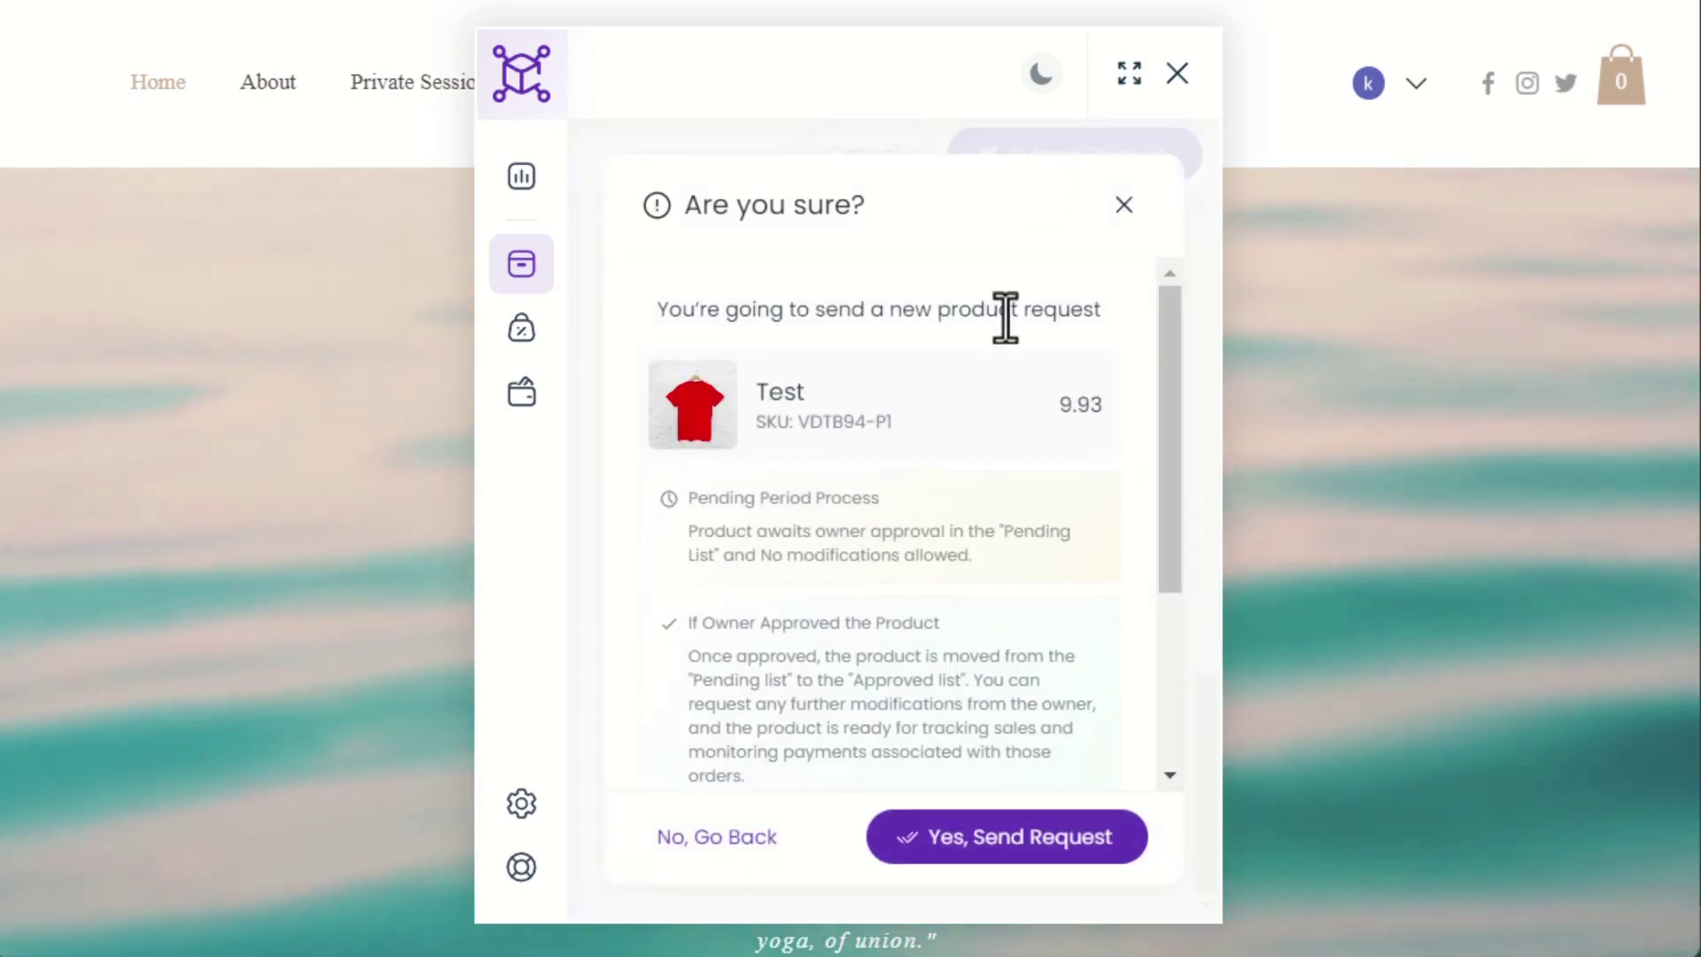
scroll(987, 467, down, 1)
scroll(985, 467, down, 2)
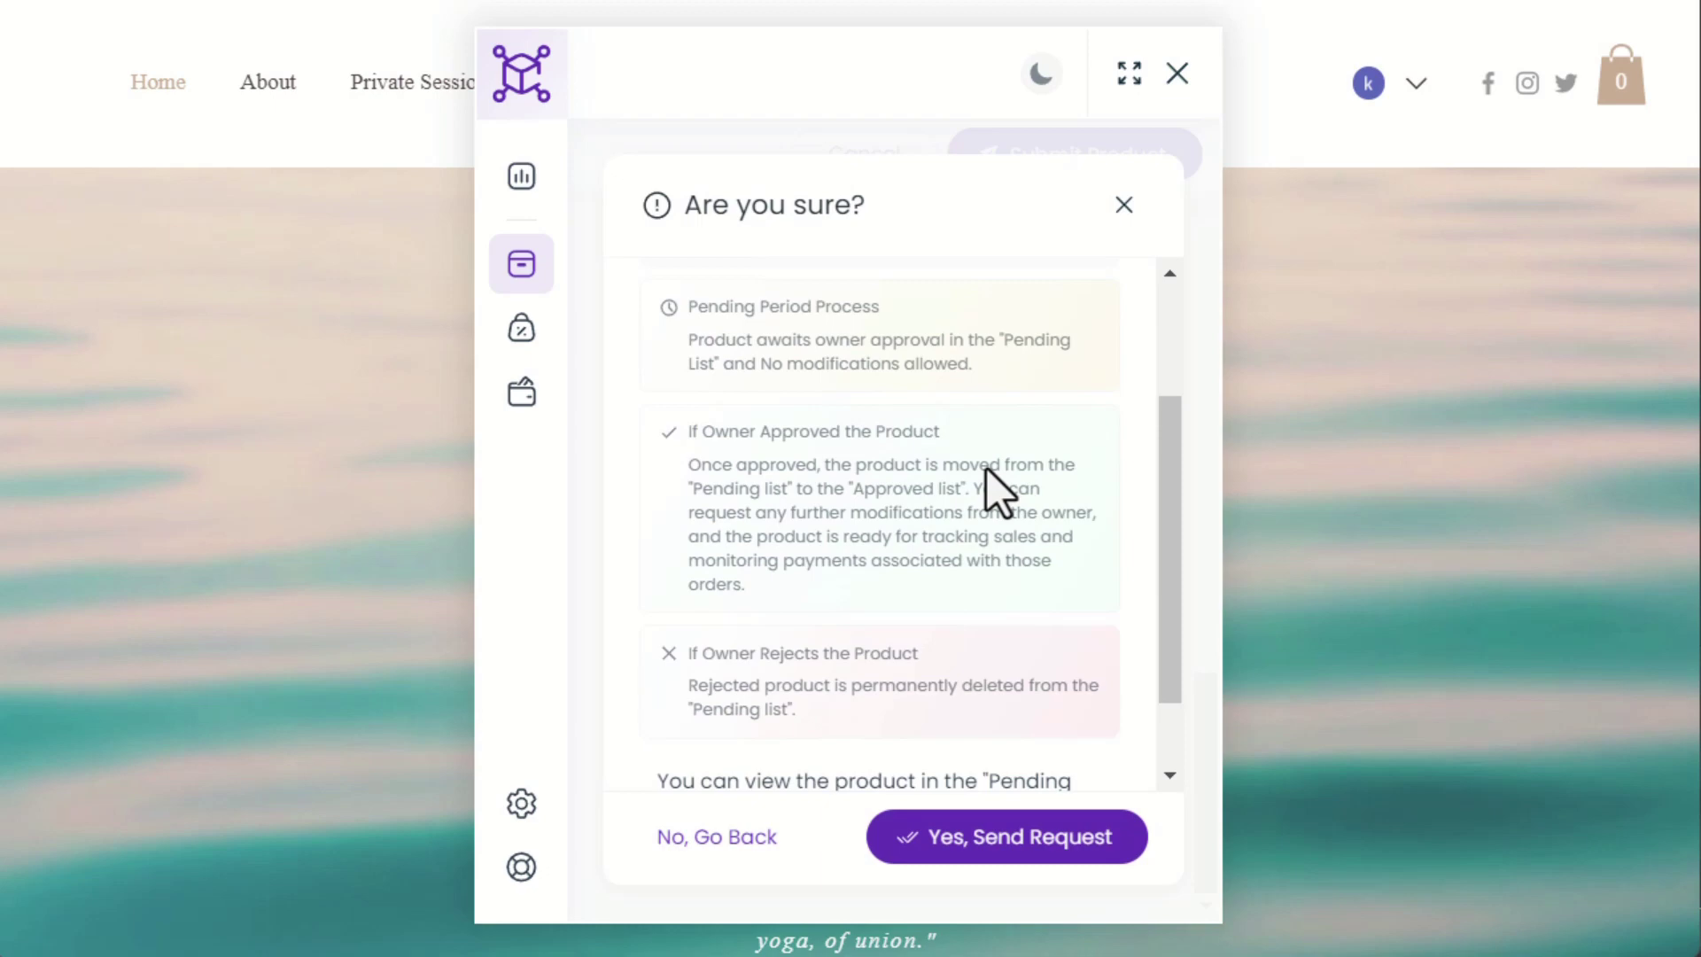
scroll(987, 467, down, 1)
scroll(986, 469, down, 1)
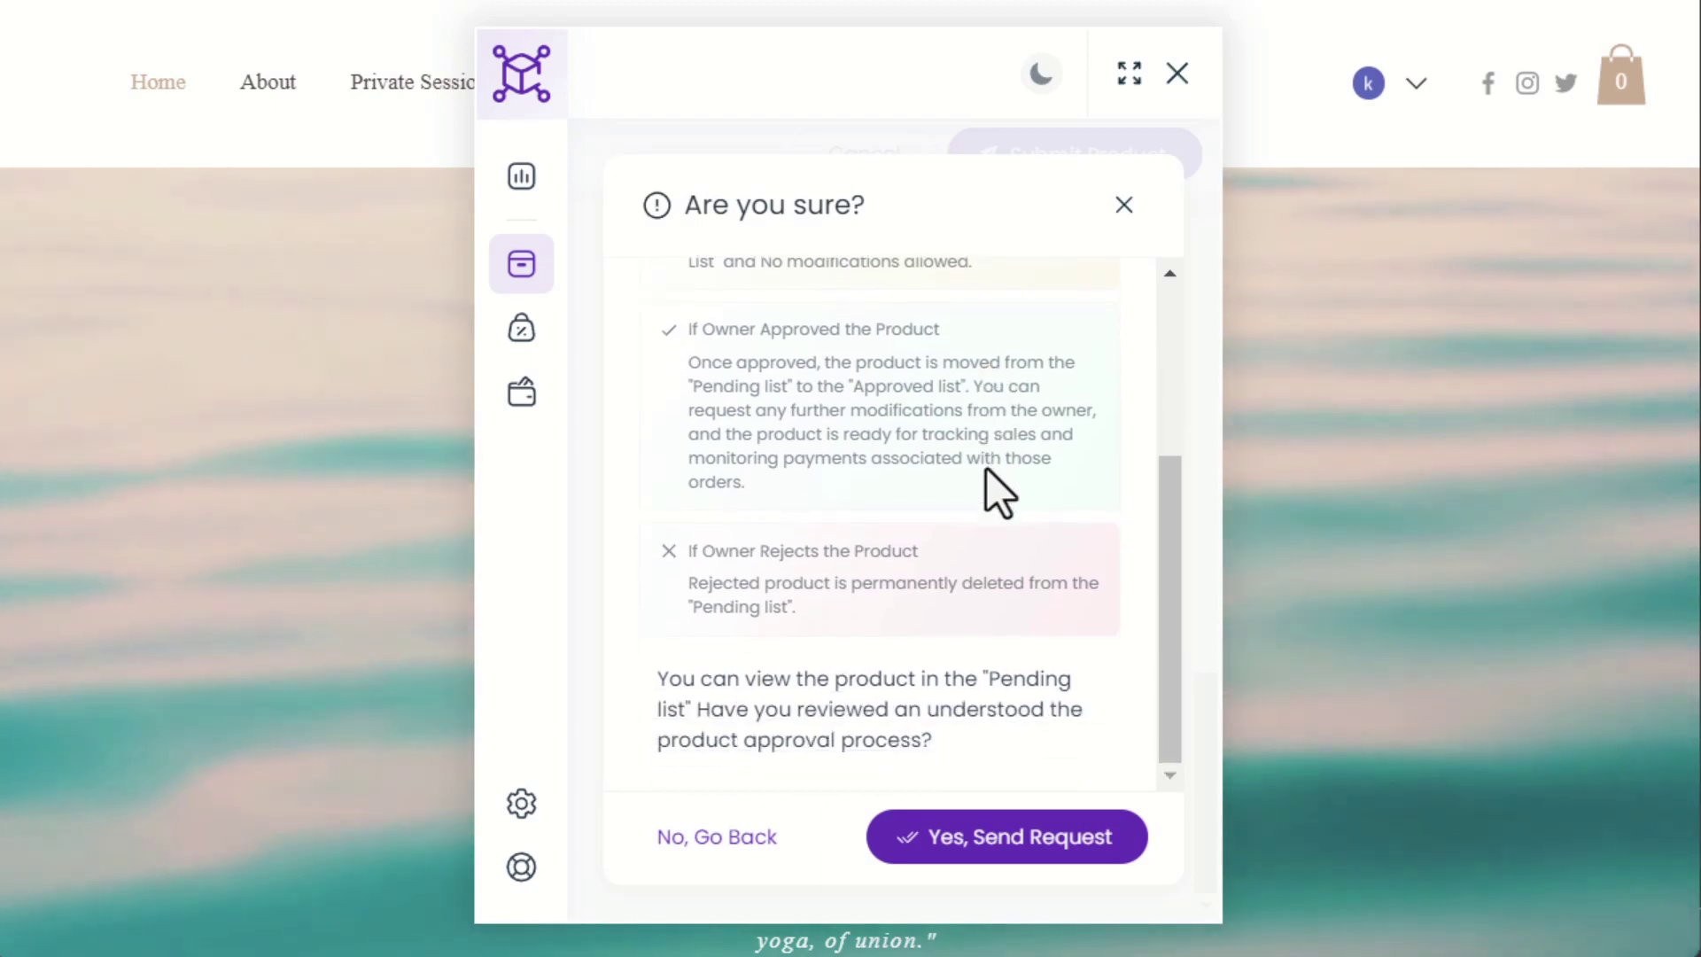
click(986, 840)
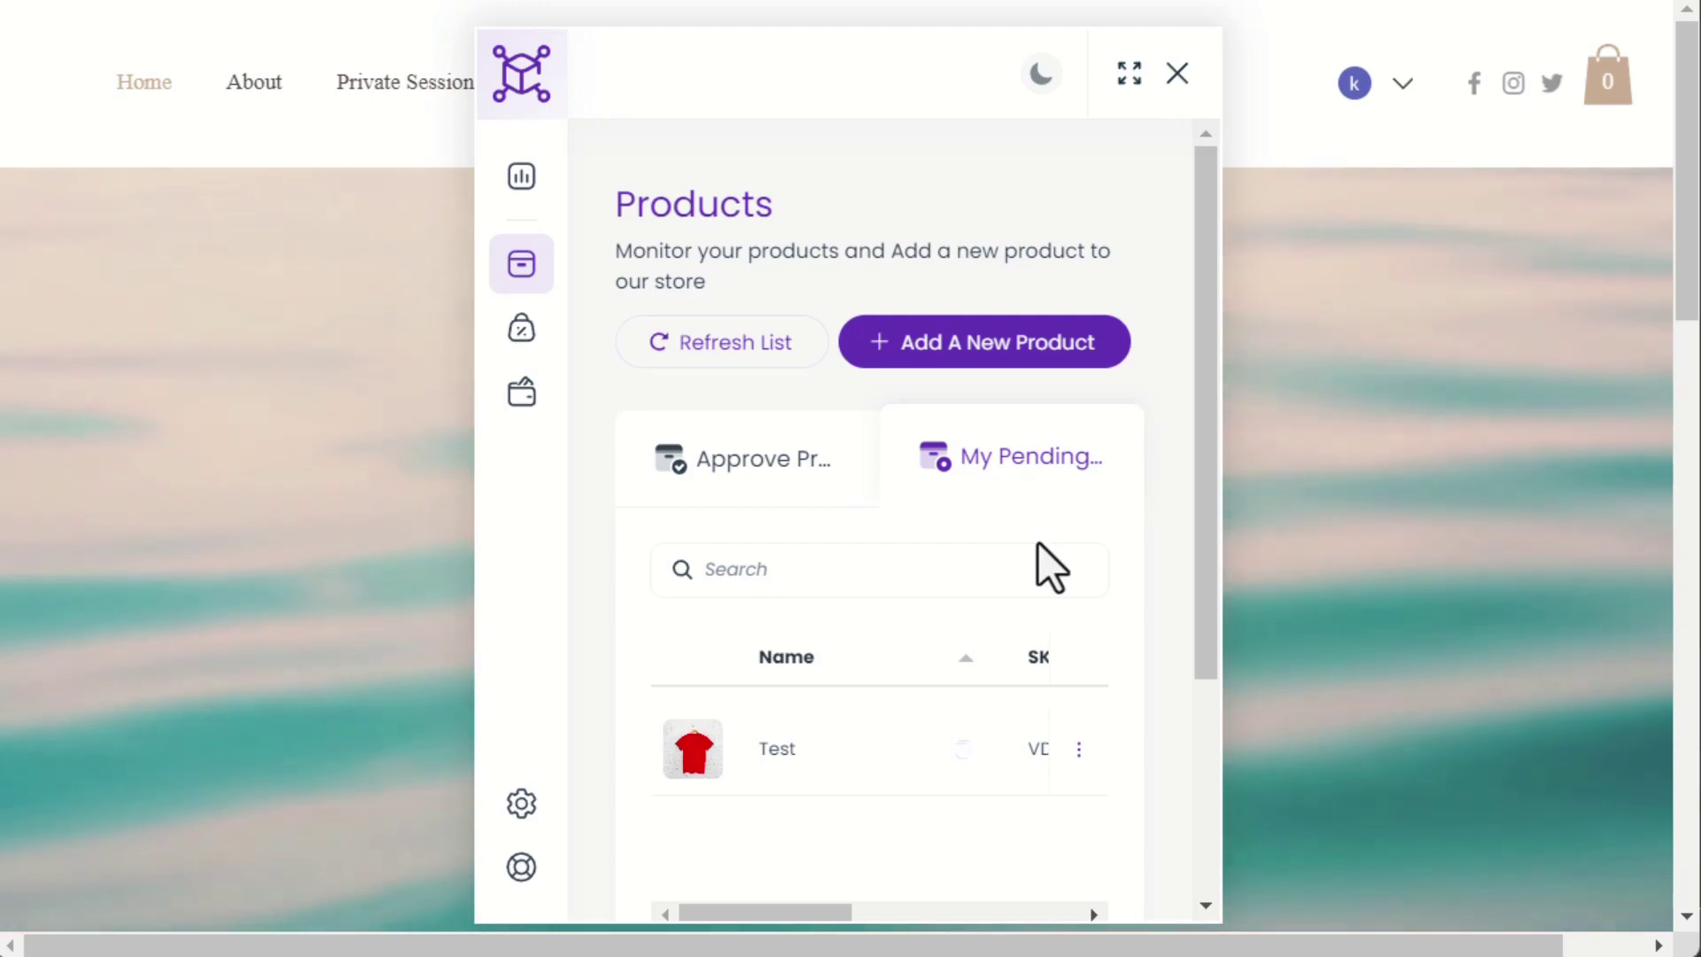
Refresh the product lists and confirm Test shows under Approved Products
click(731, 360)
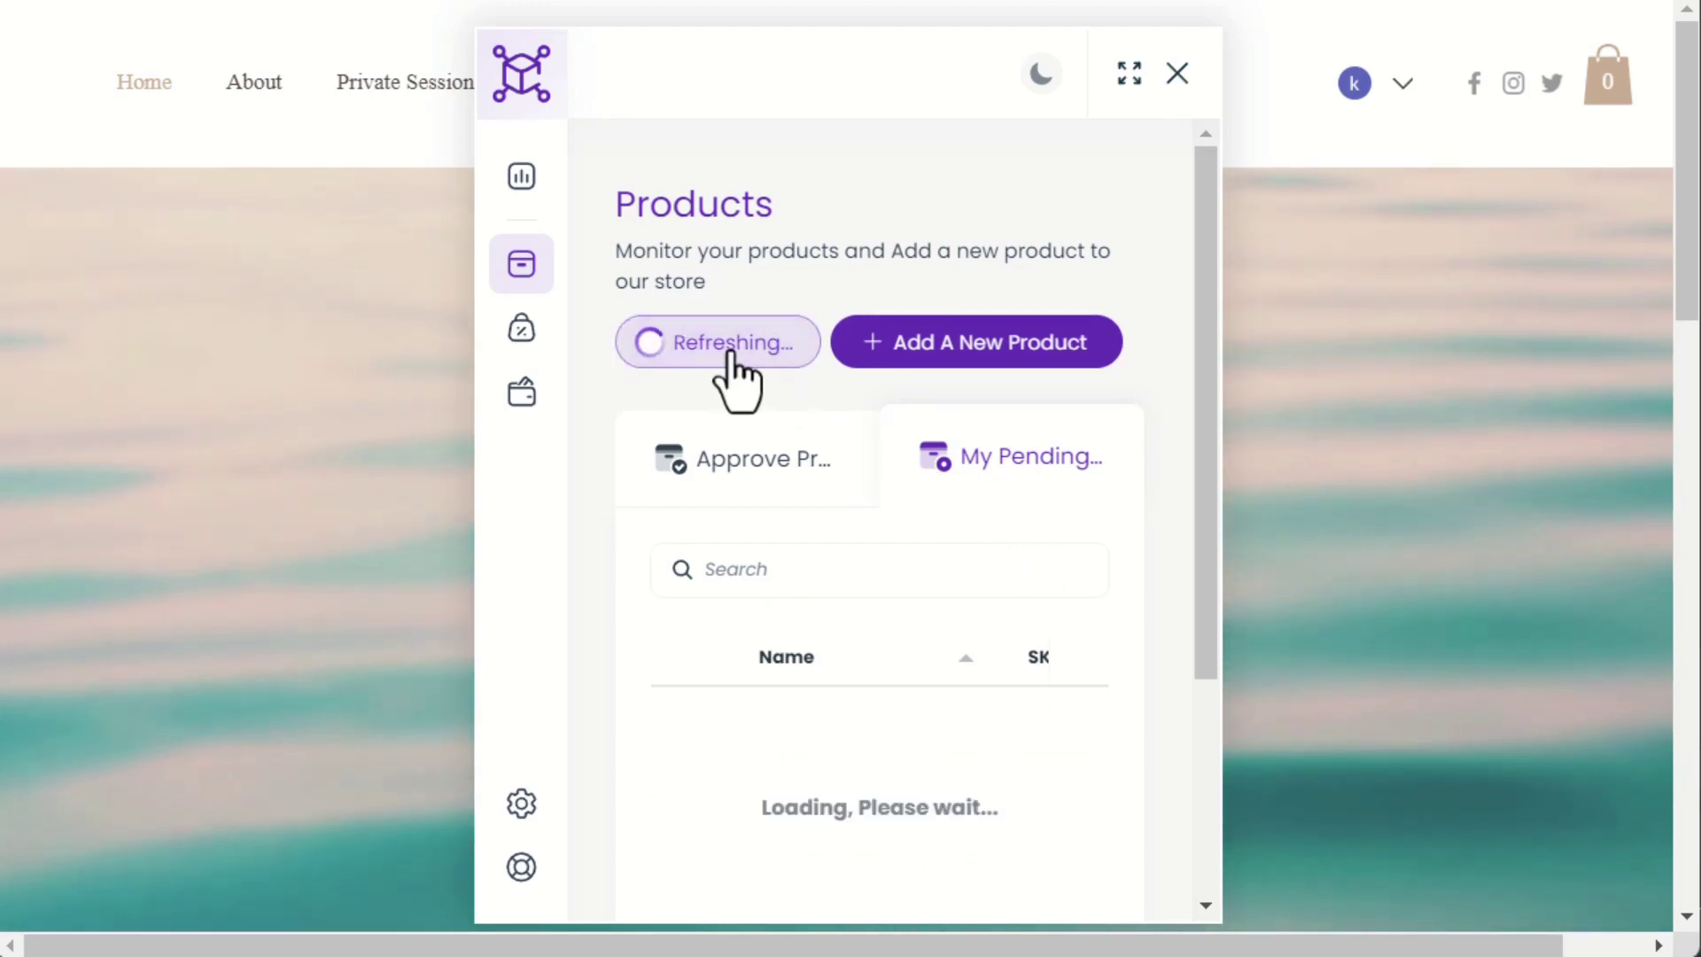
click(759, 465)
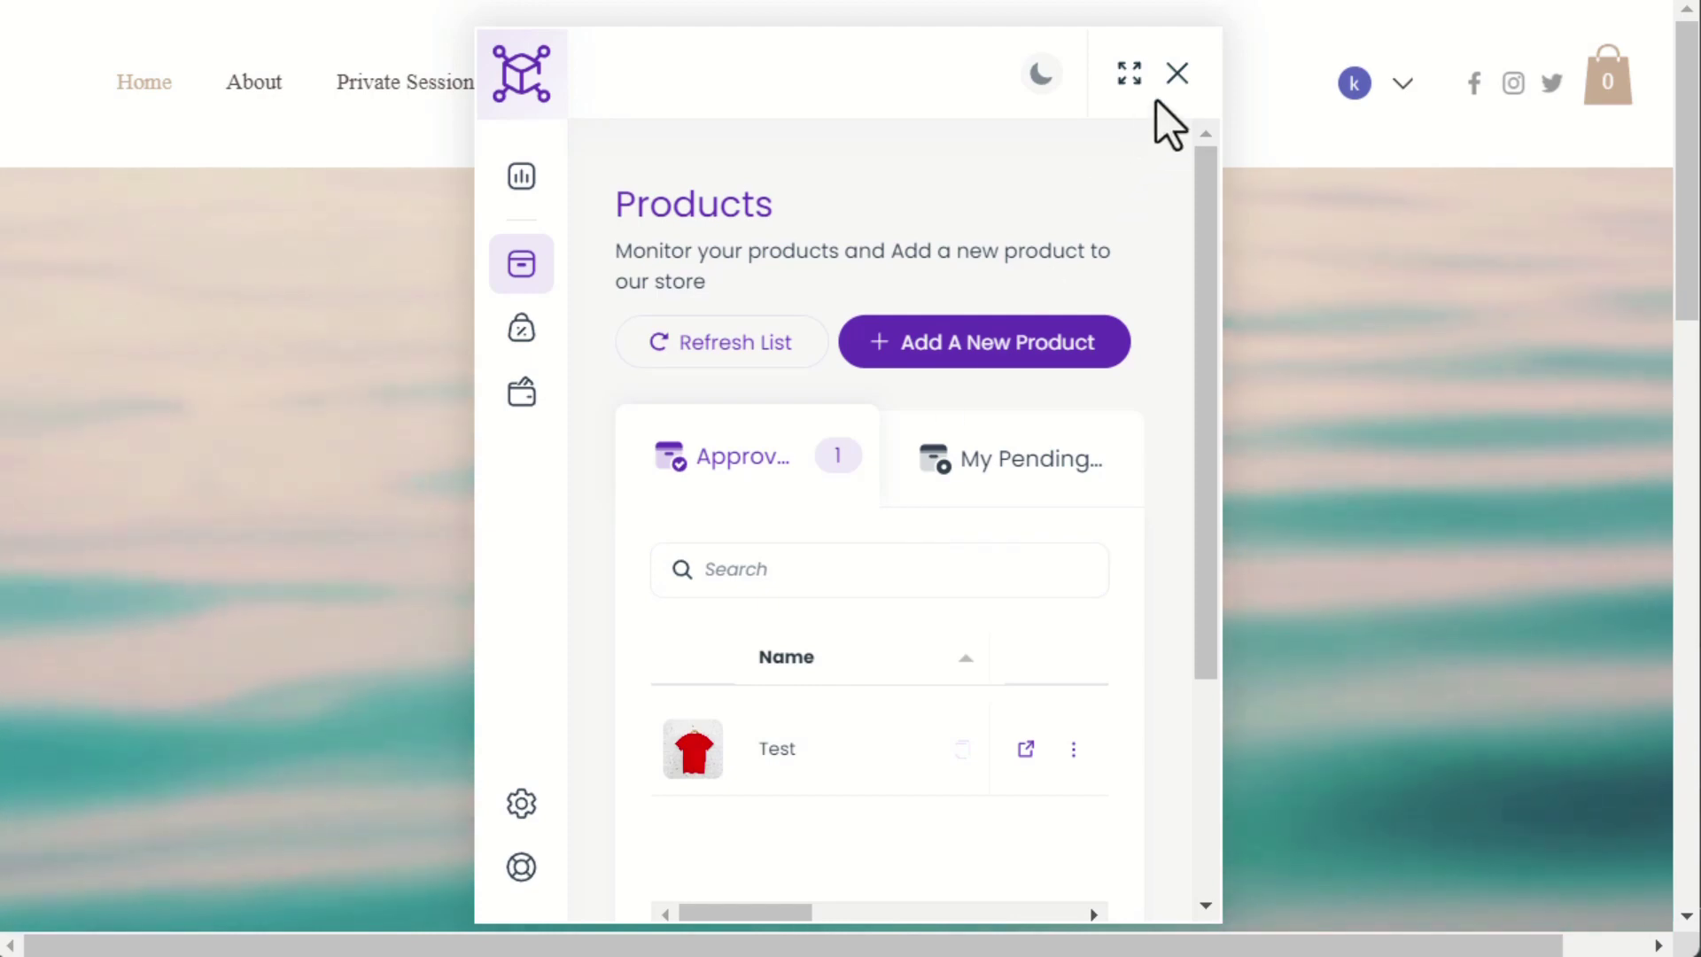
click(1177, 75)
View the Shop page to confirm the Test product appears among All Products
click(850, 87)
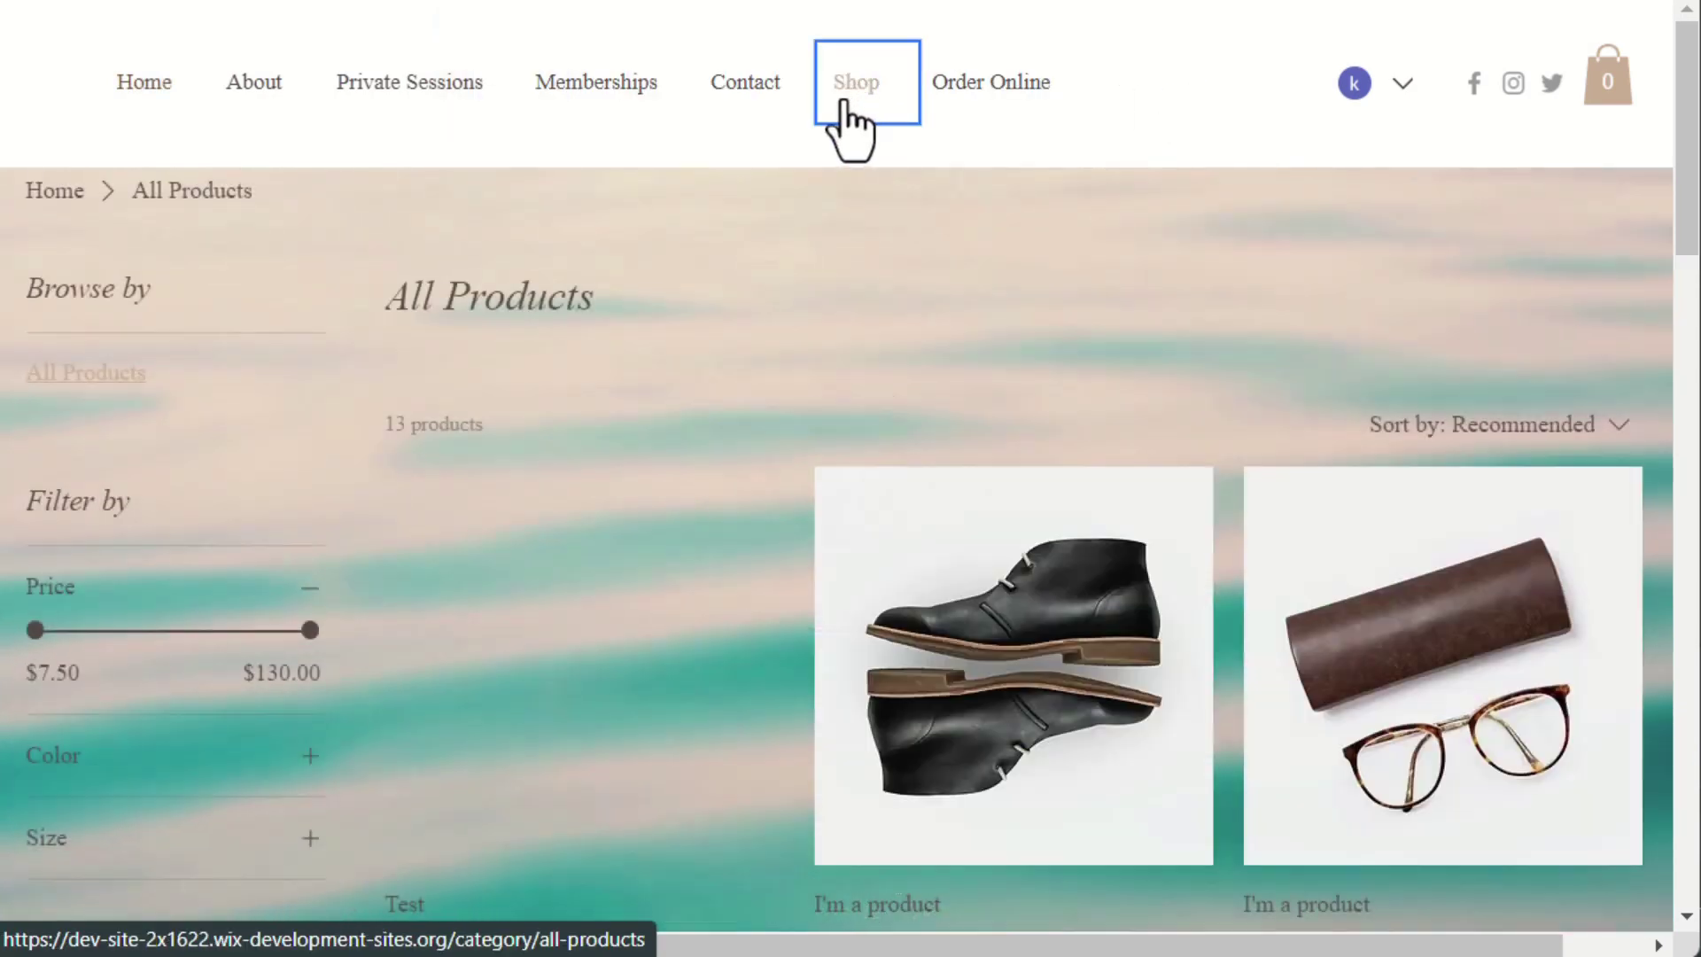
scroll(886, 207, down, 1)
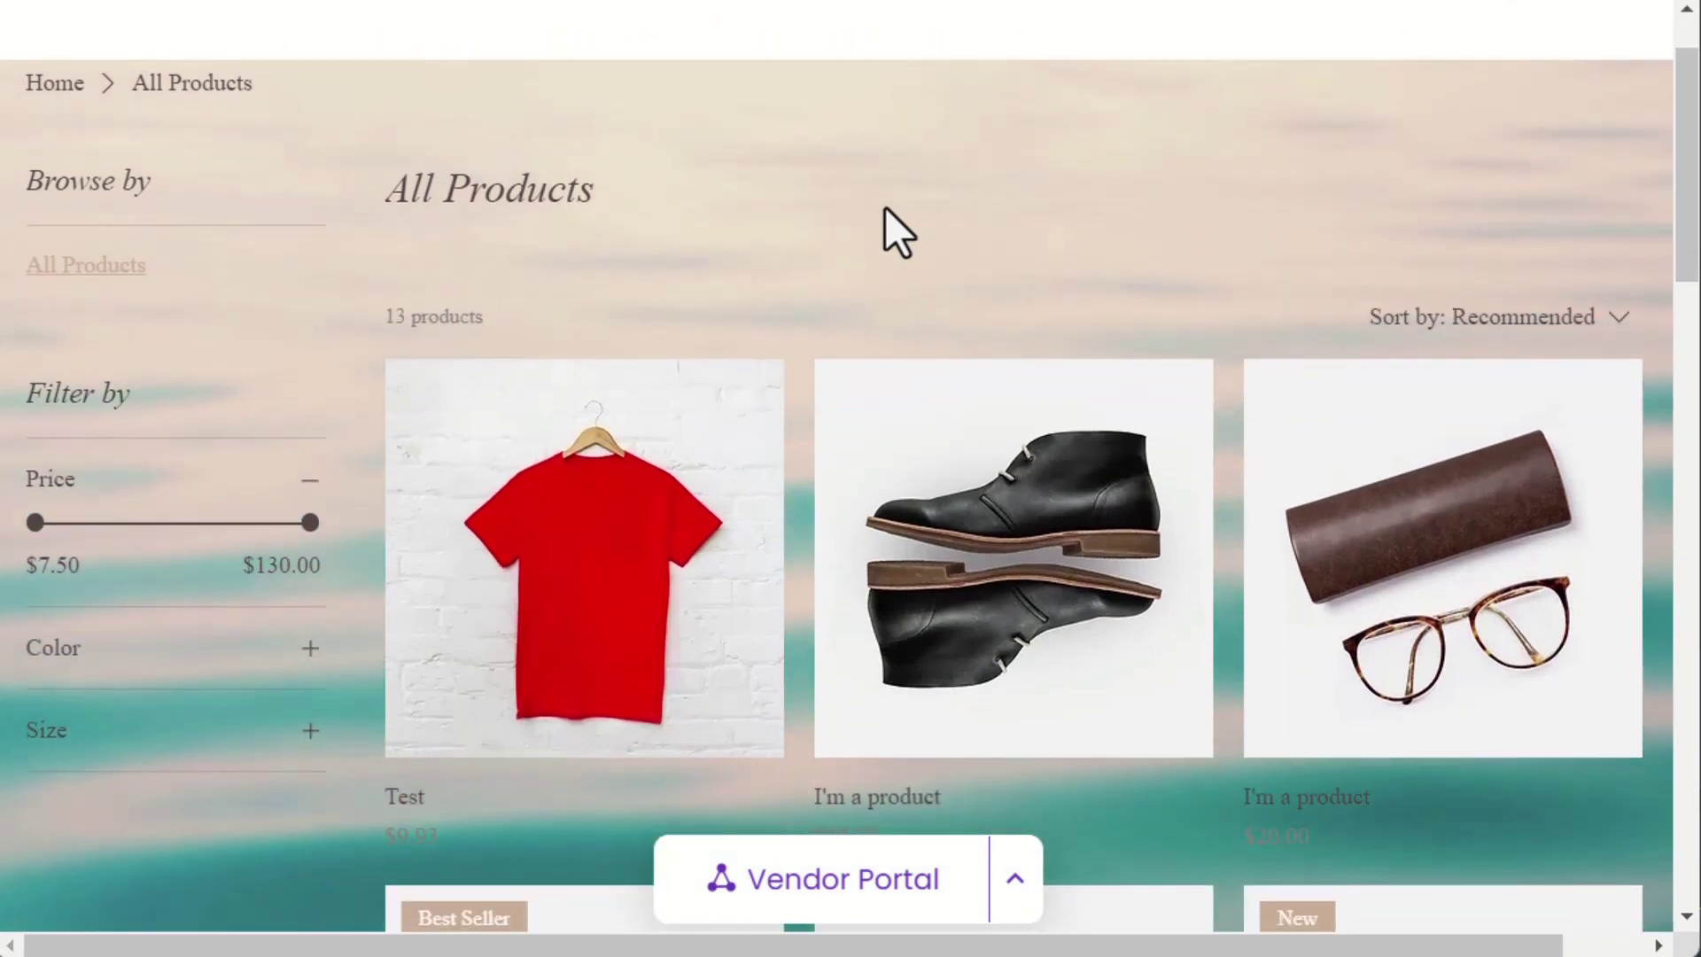
mouse_move(584, 558)
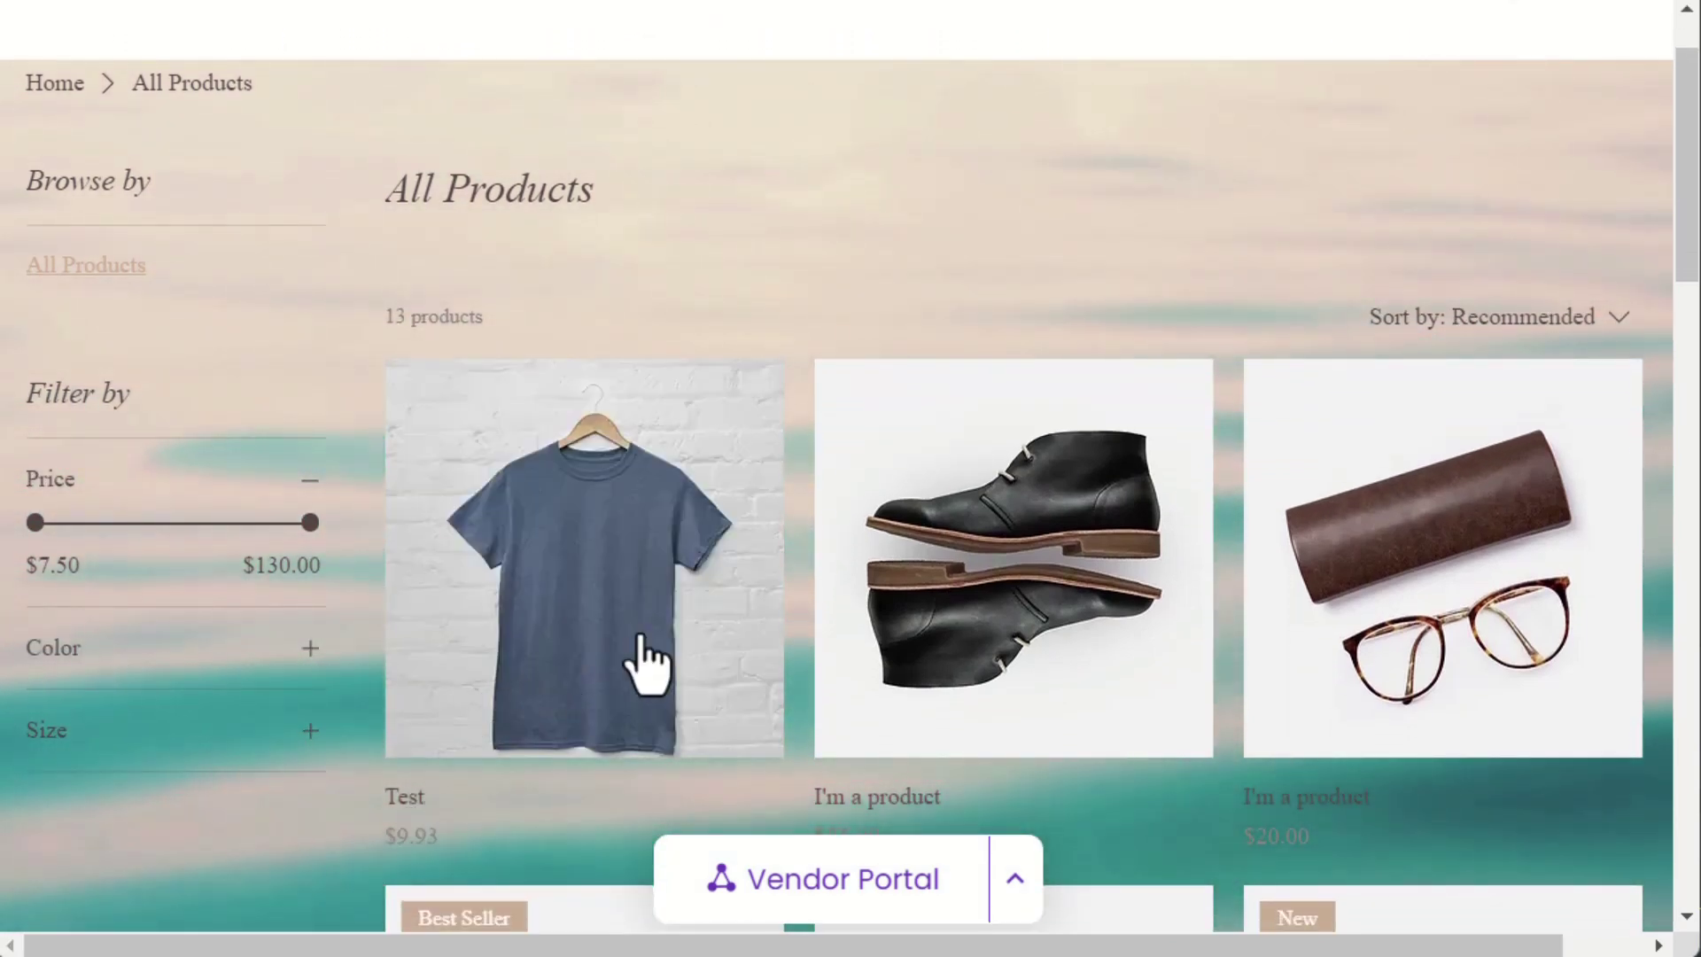
scroll(702, 466, up, 1)
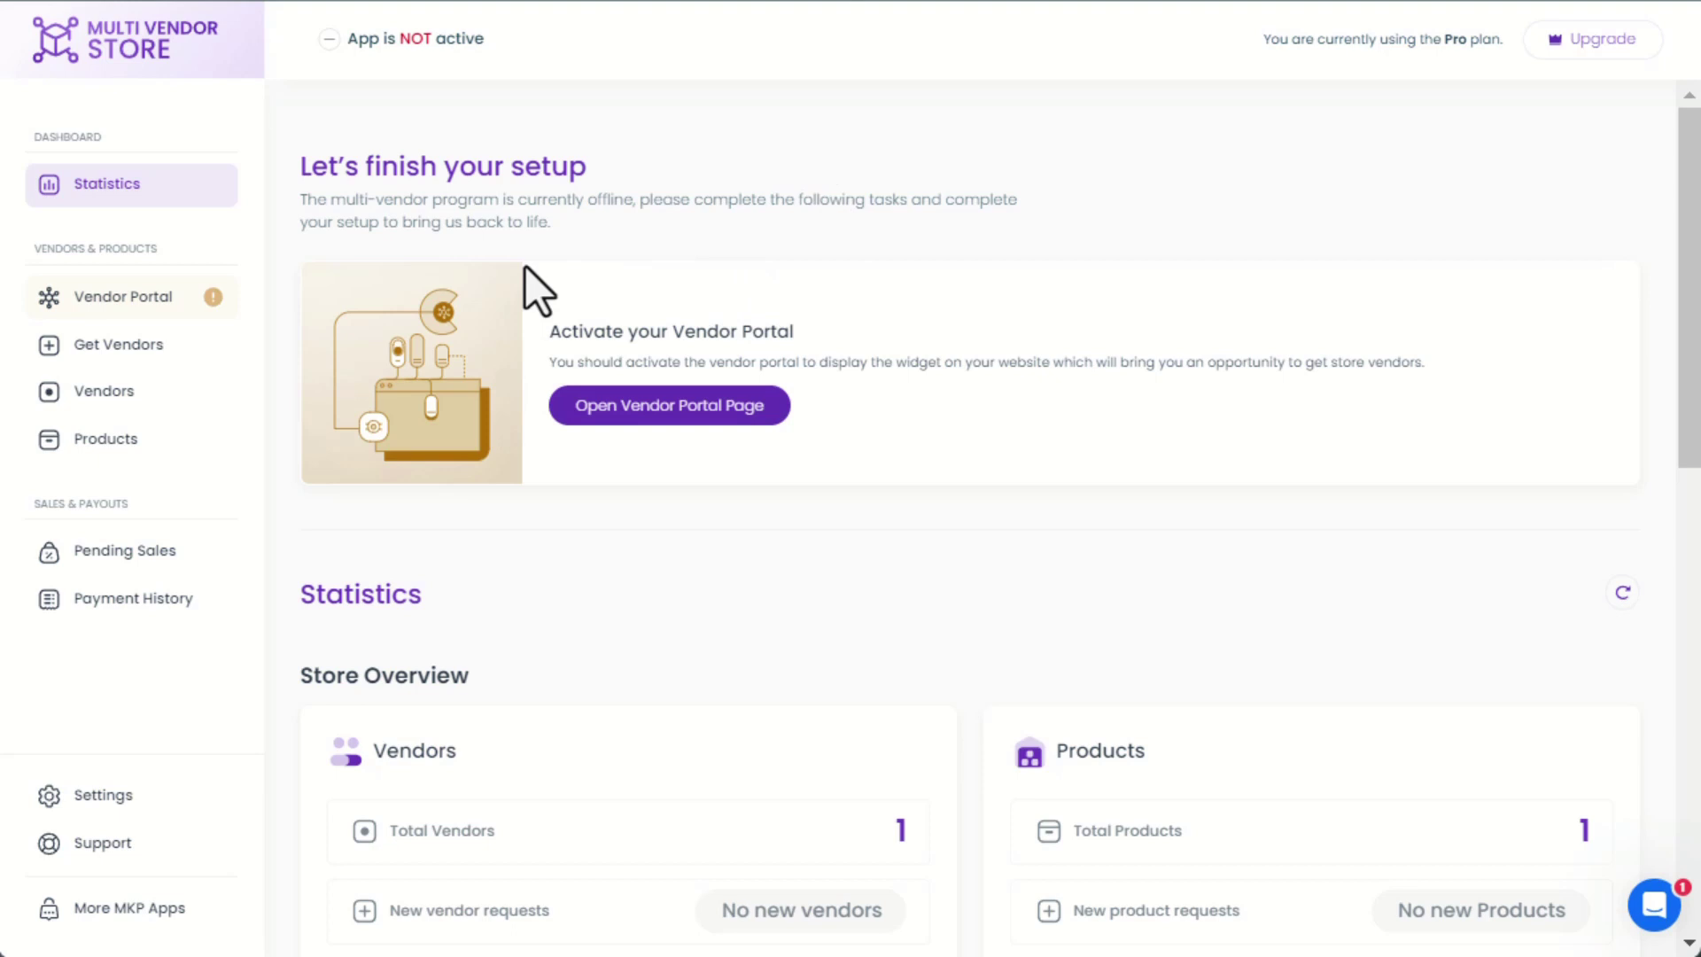
Turn the vendor portal on and show the Sign Up and Dashboard widgets only on /vendor pages
click(154, 301)
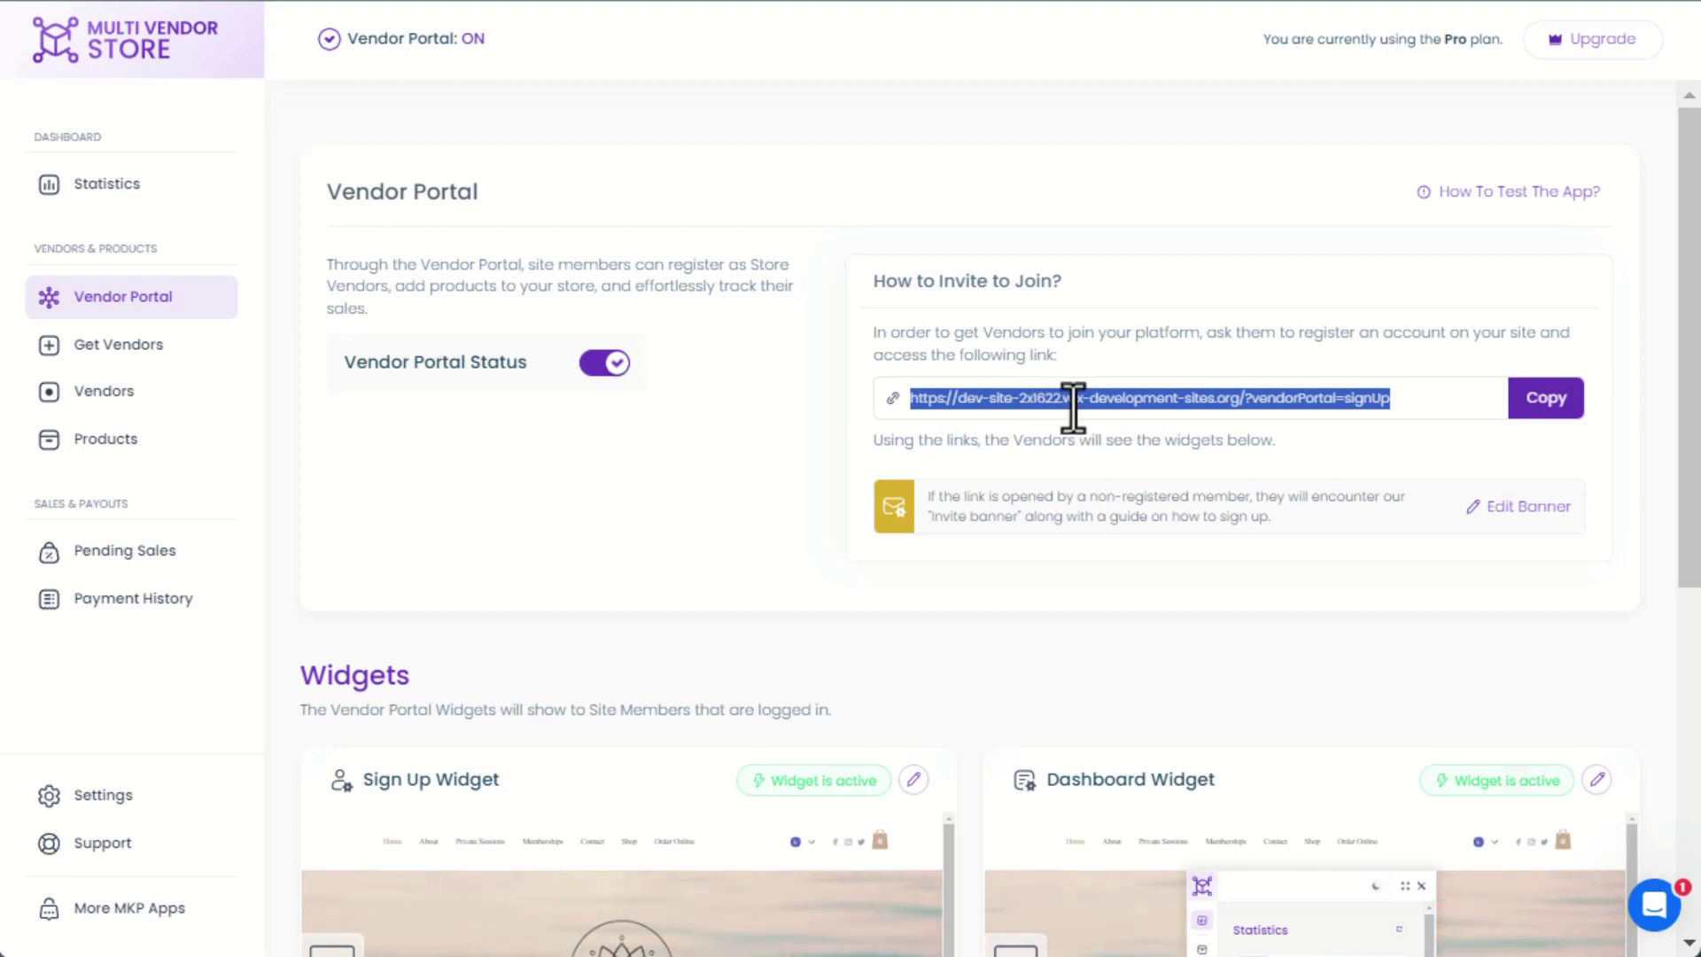
click(802, 546)
scroll(800, 550, down, 2)
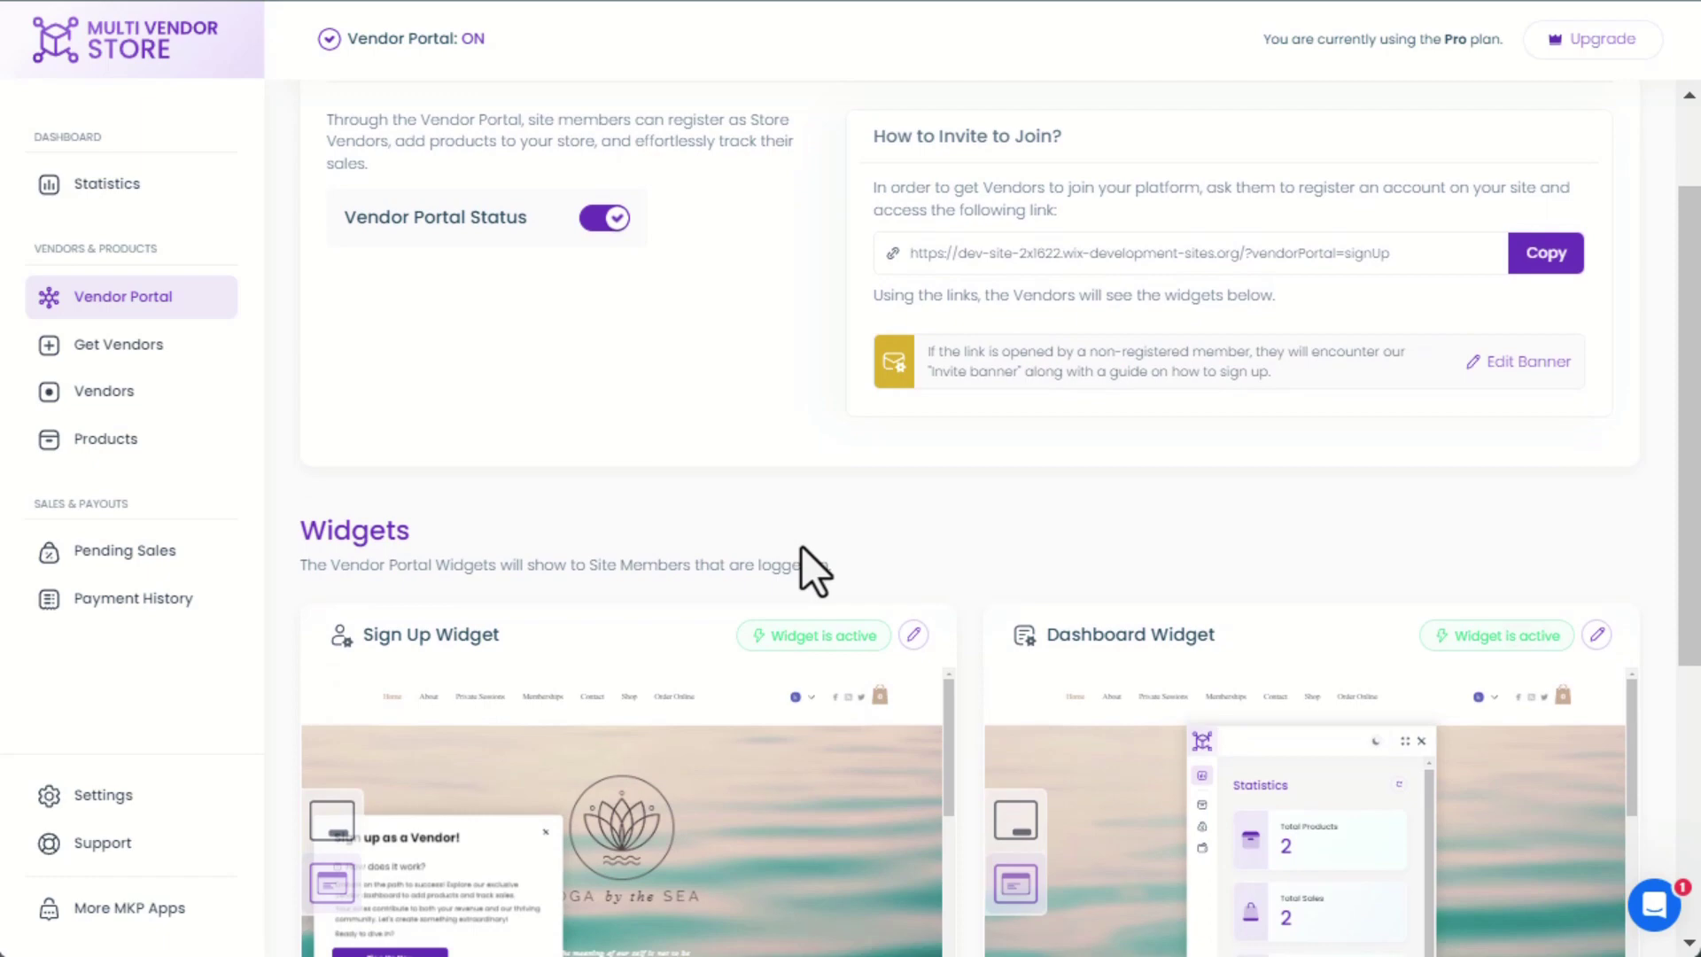
scroll(801, 548, down, 2)
scroll(801, 546, down, 1)
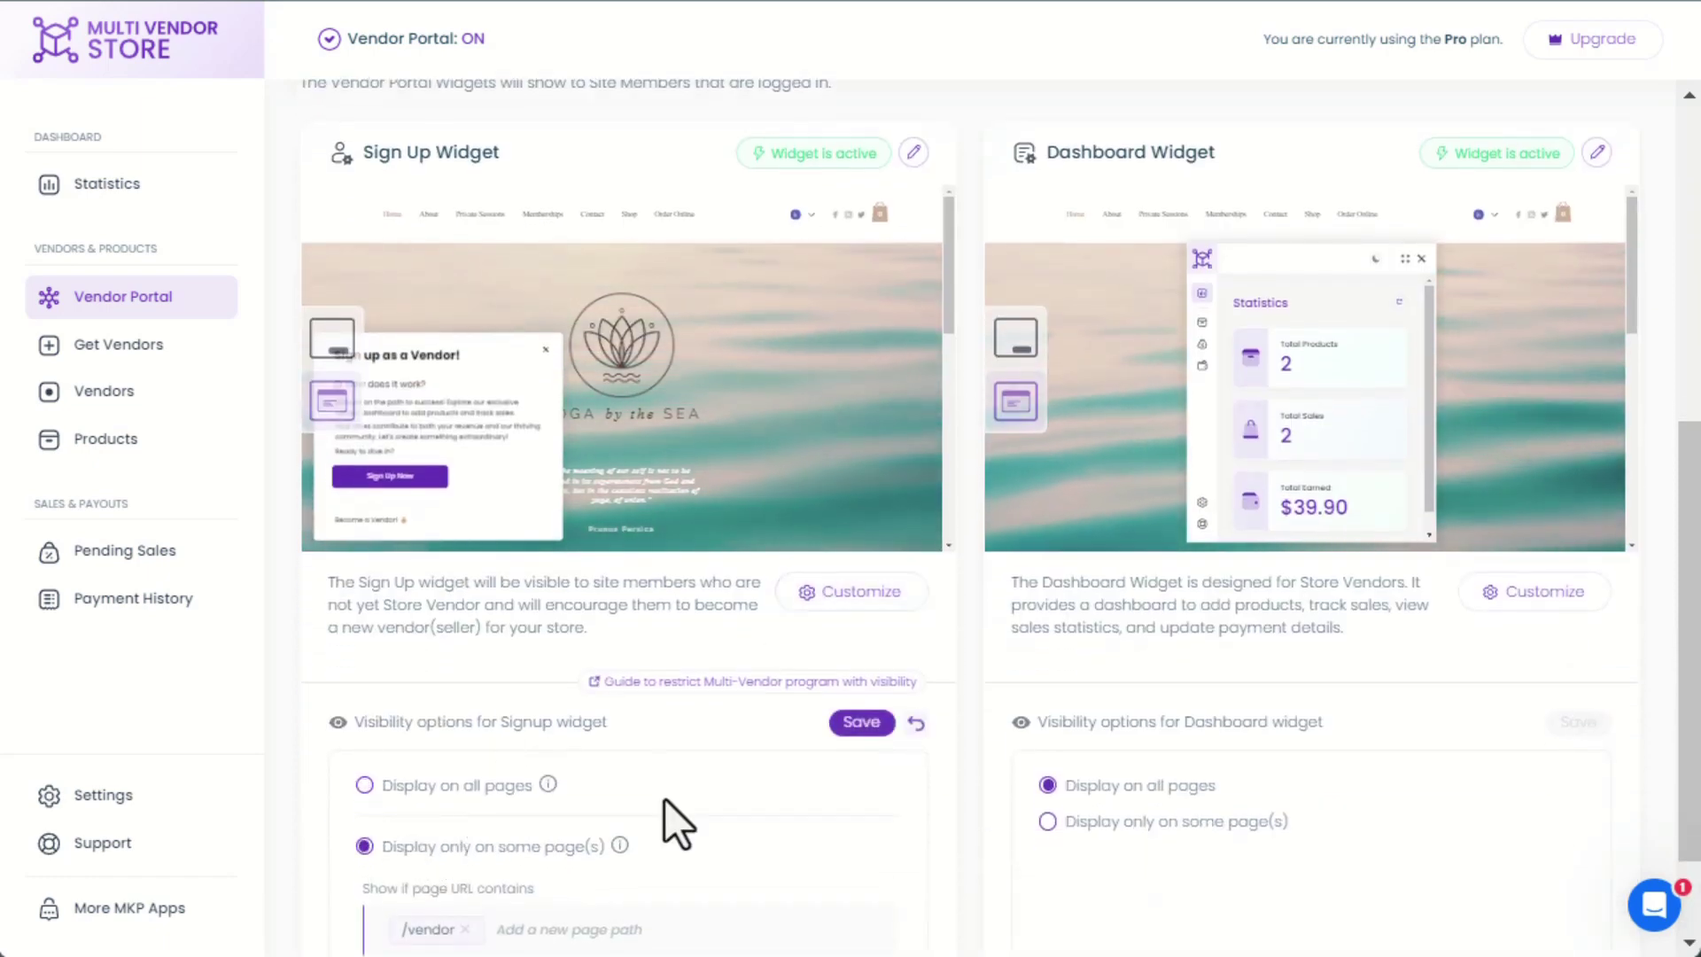
scroll(664, 799, down, 1)
click(1139, 685)
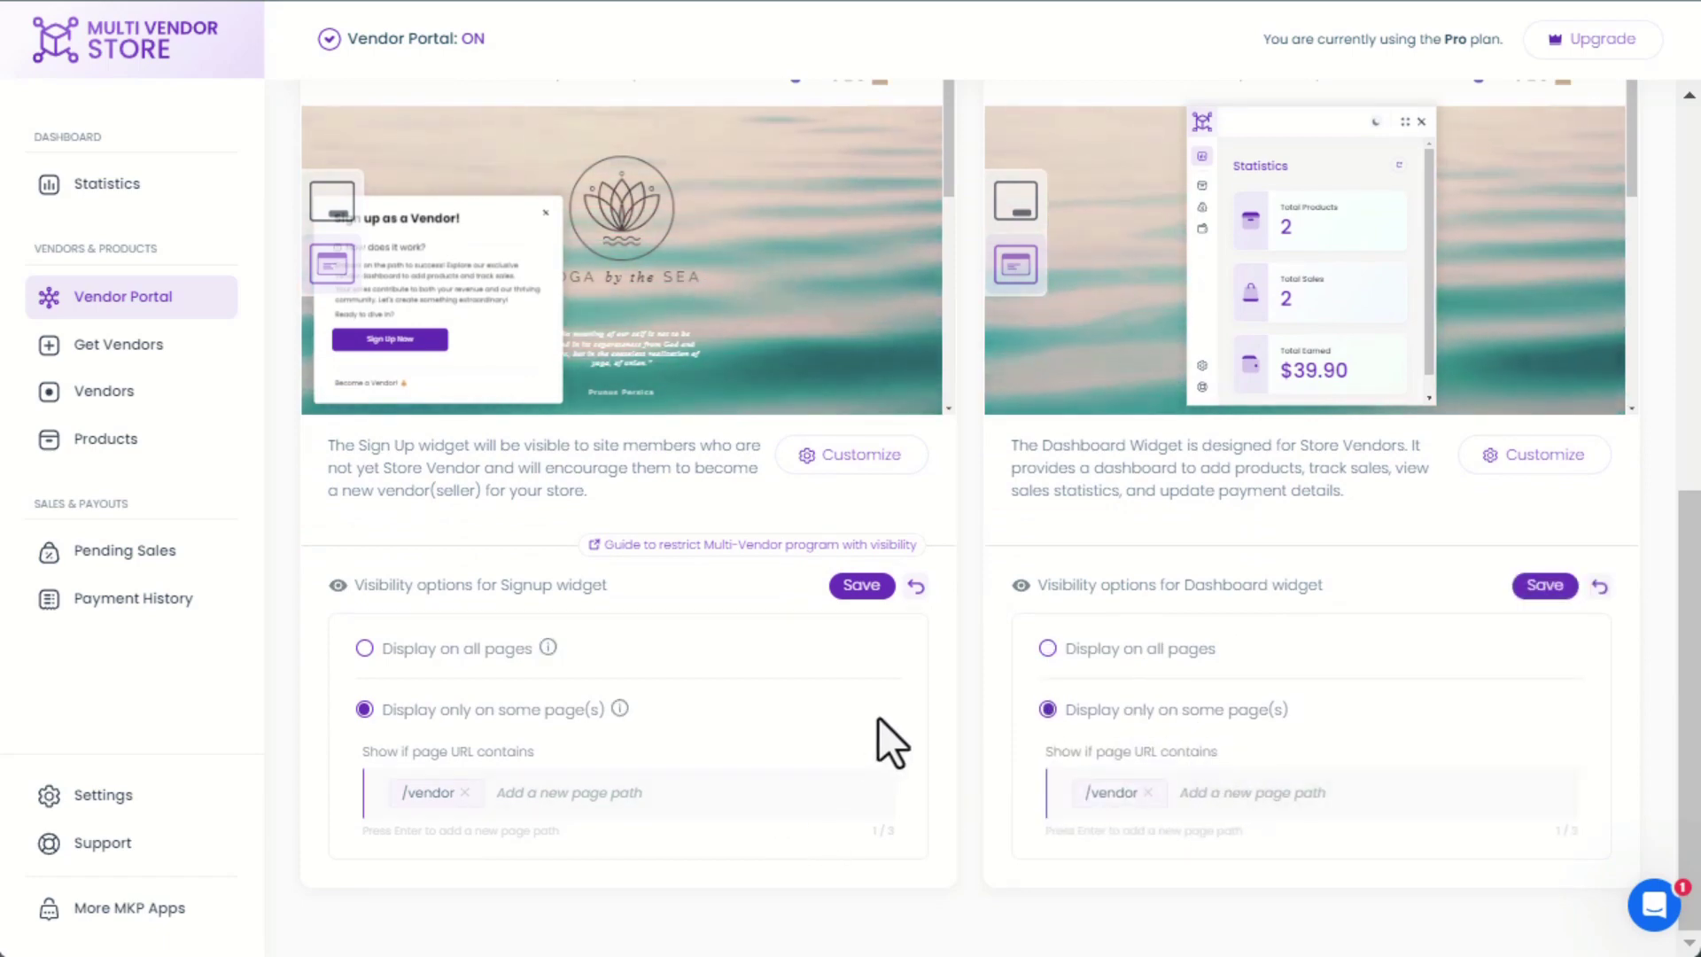
scroll(879, 719, up, 2)
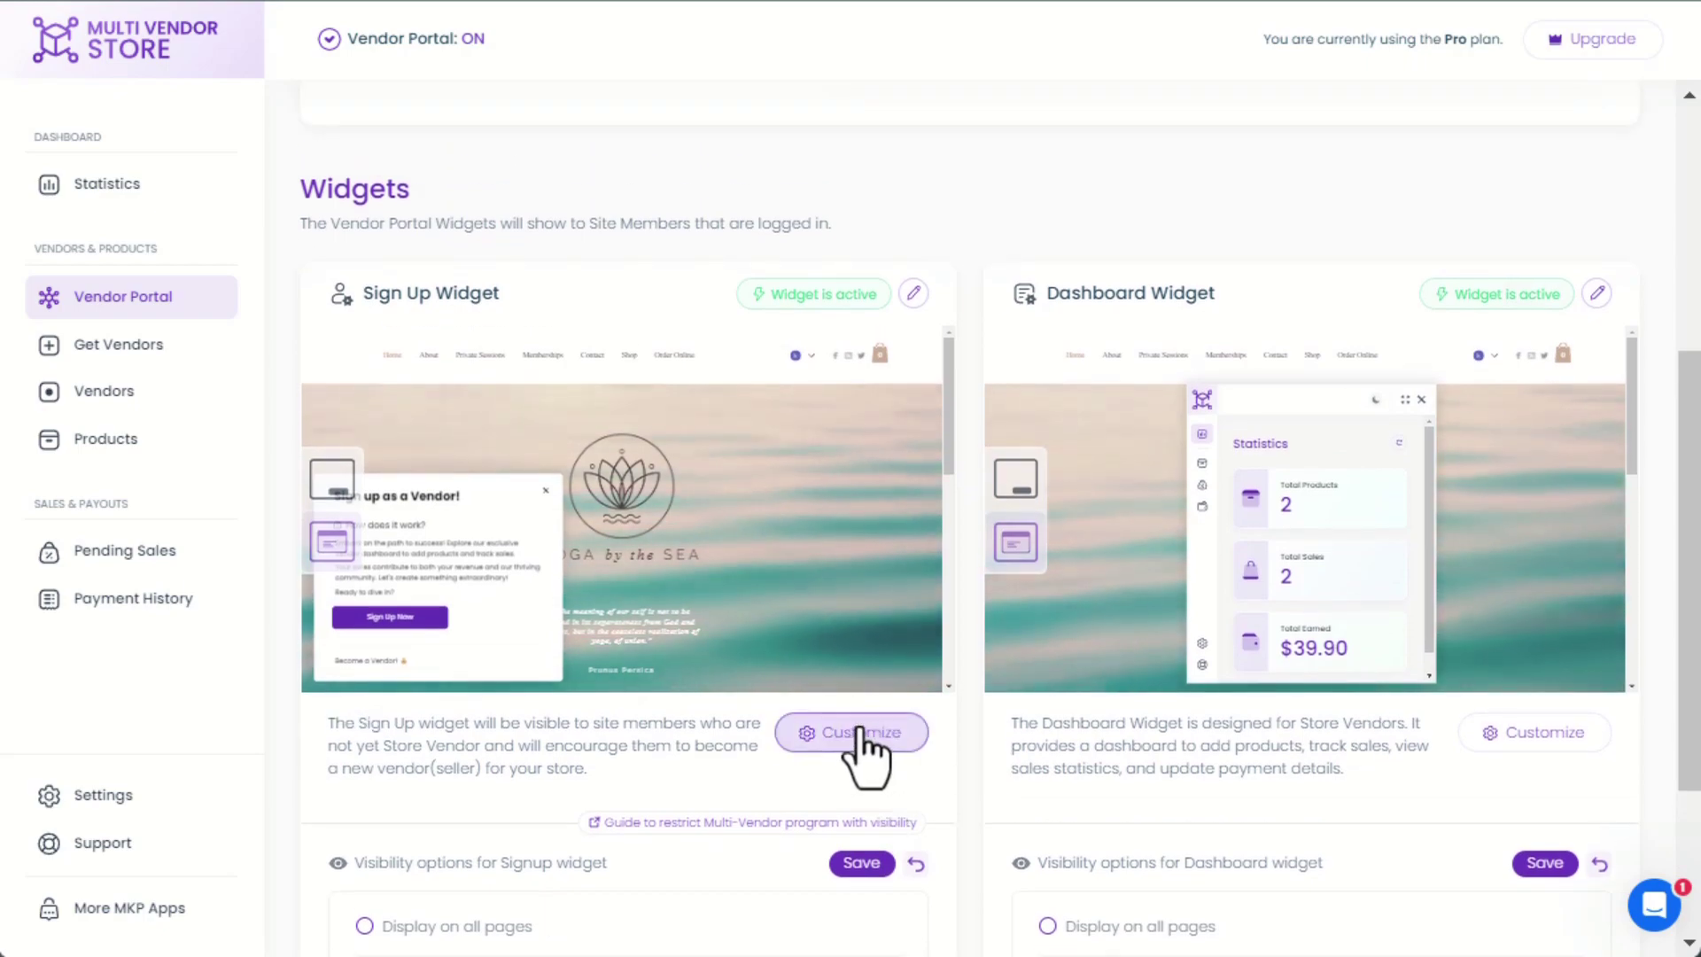
click(861, 739)
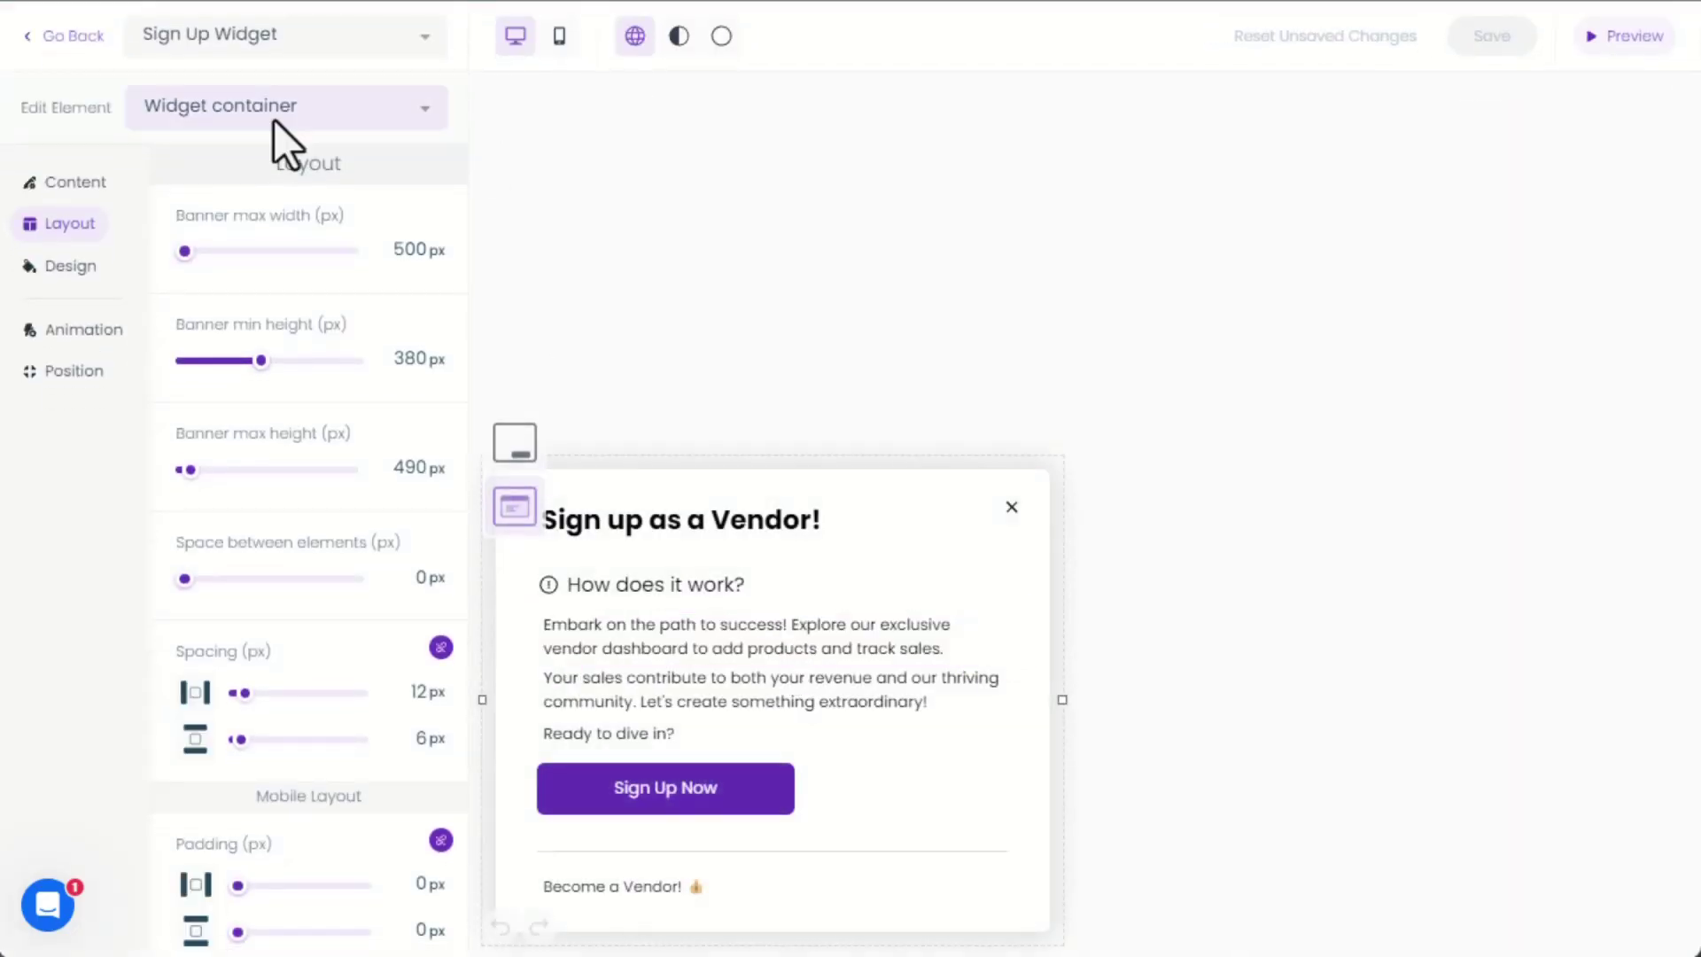
click(94, 189)
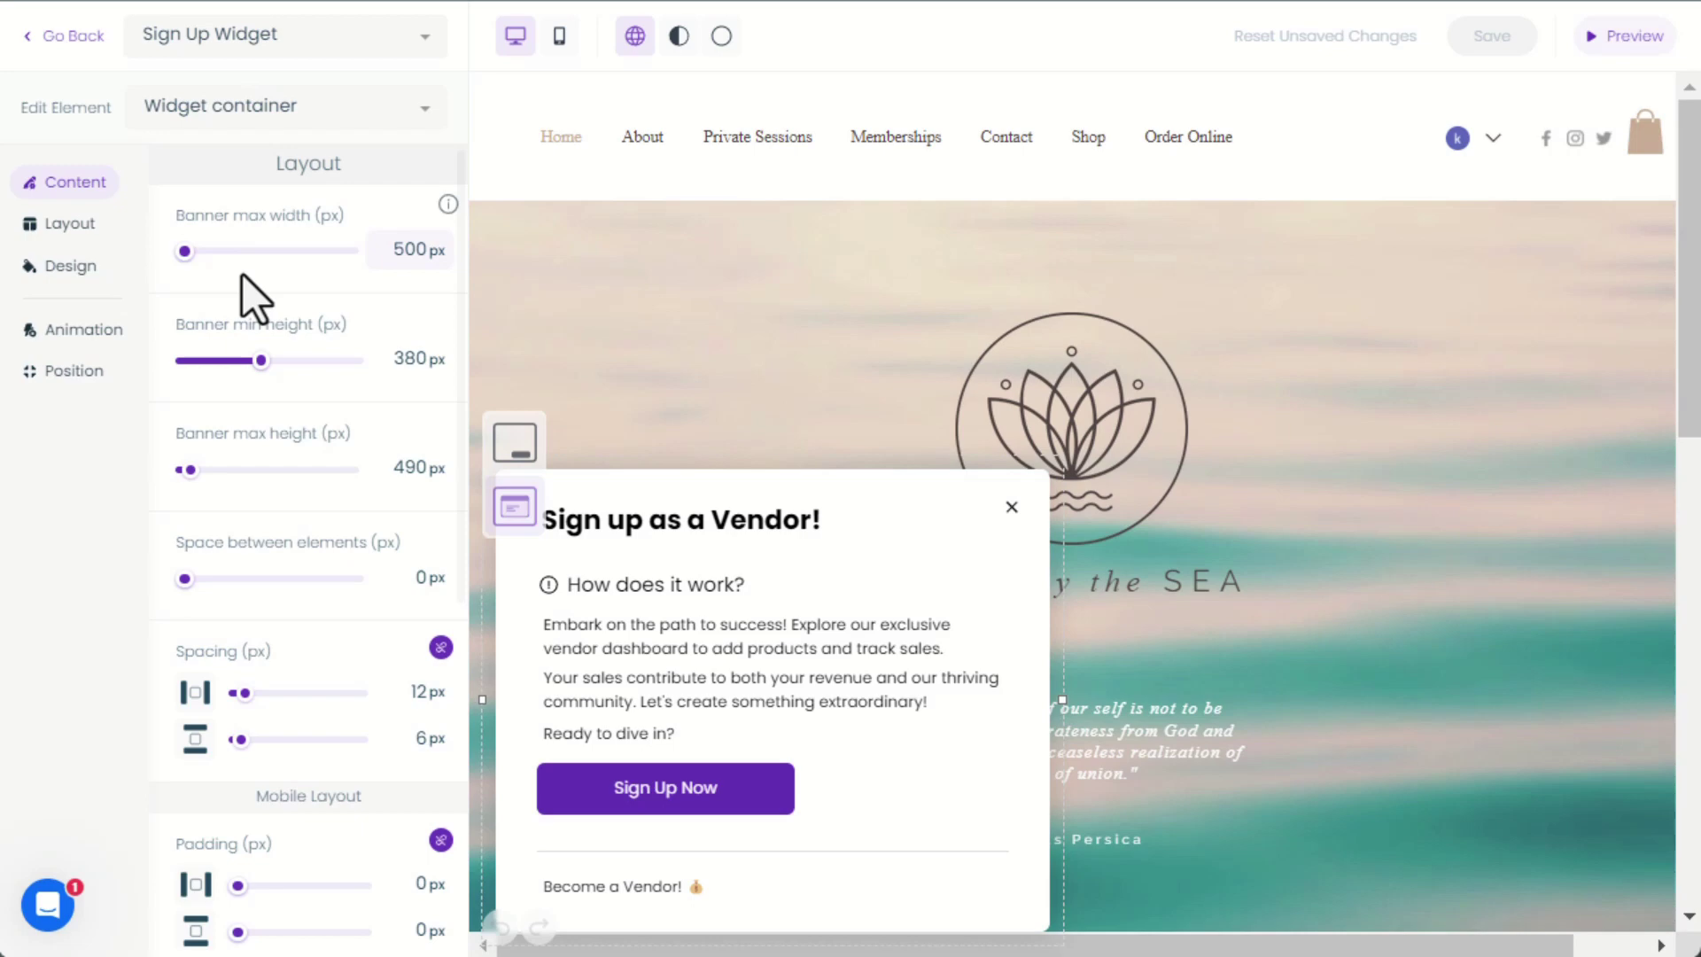
scroll(242, 274, down, 1)
scroll(243, 274, down, 1)
scroll(241, 274, down, 2)
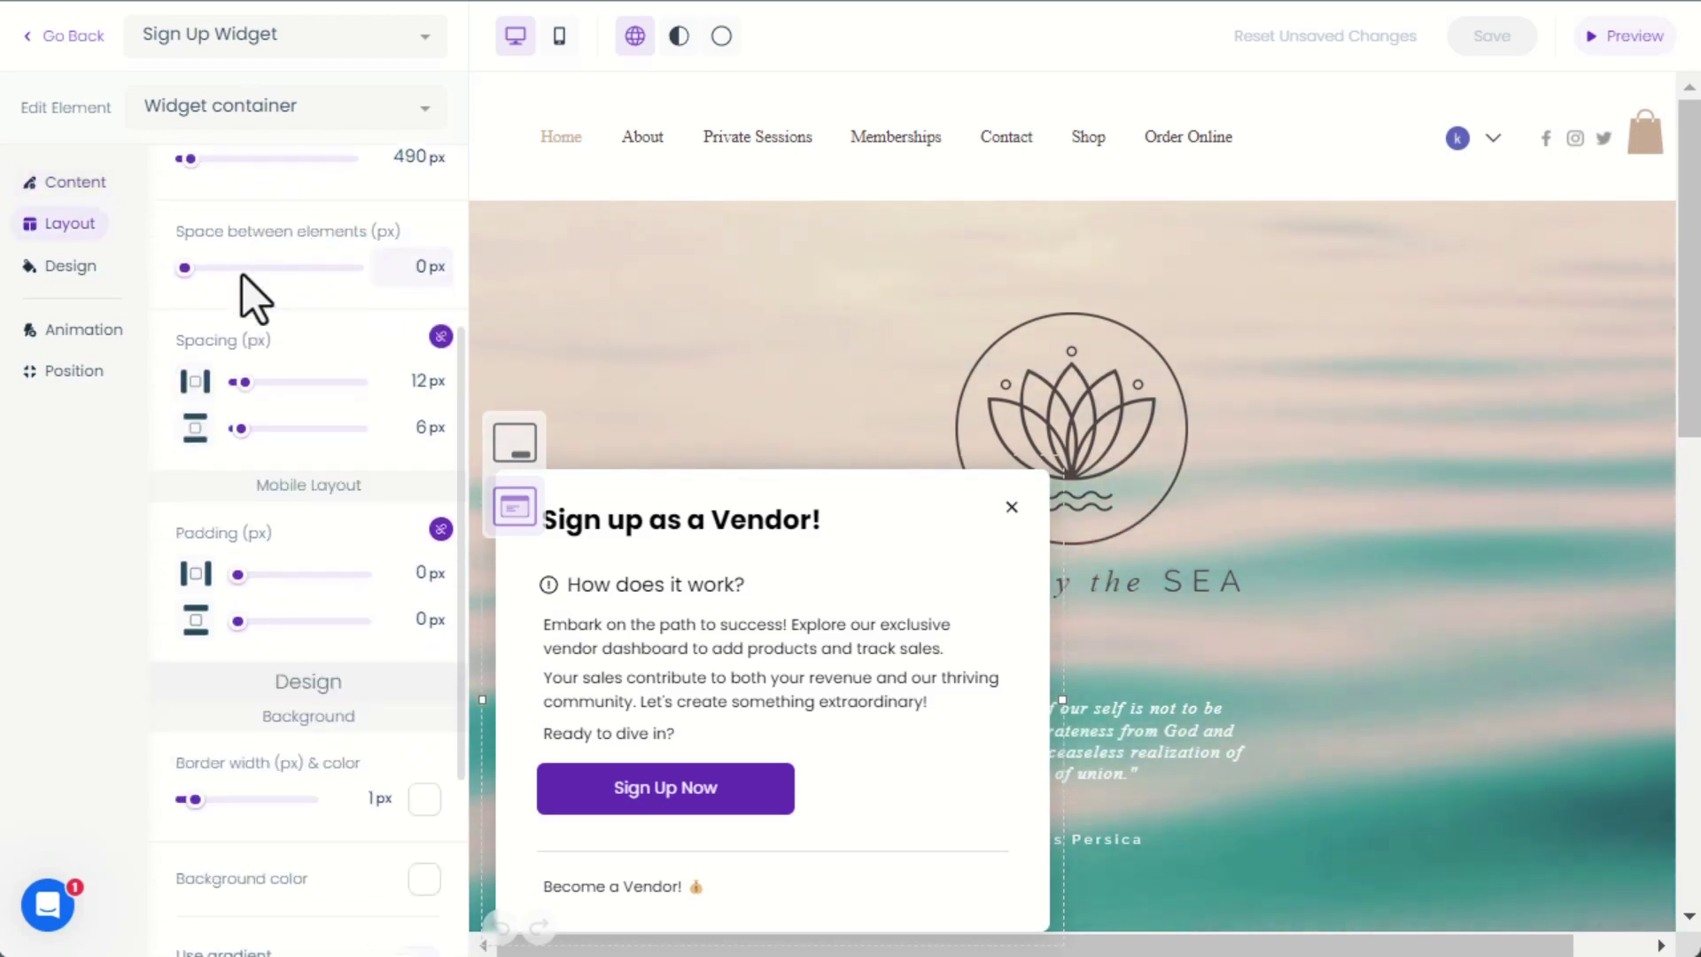
scroll(242, 273, down, 1)
scroll(242, 274, down, 1)
scroll(242, 274, down, 2)
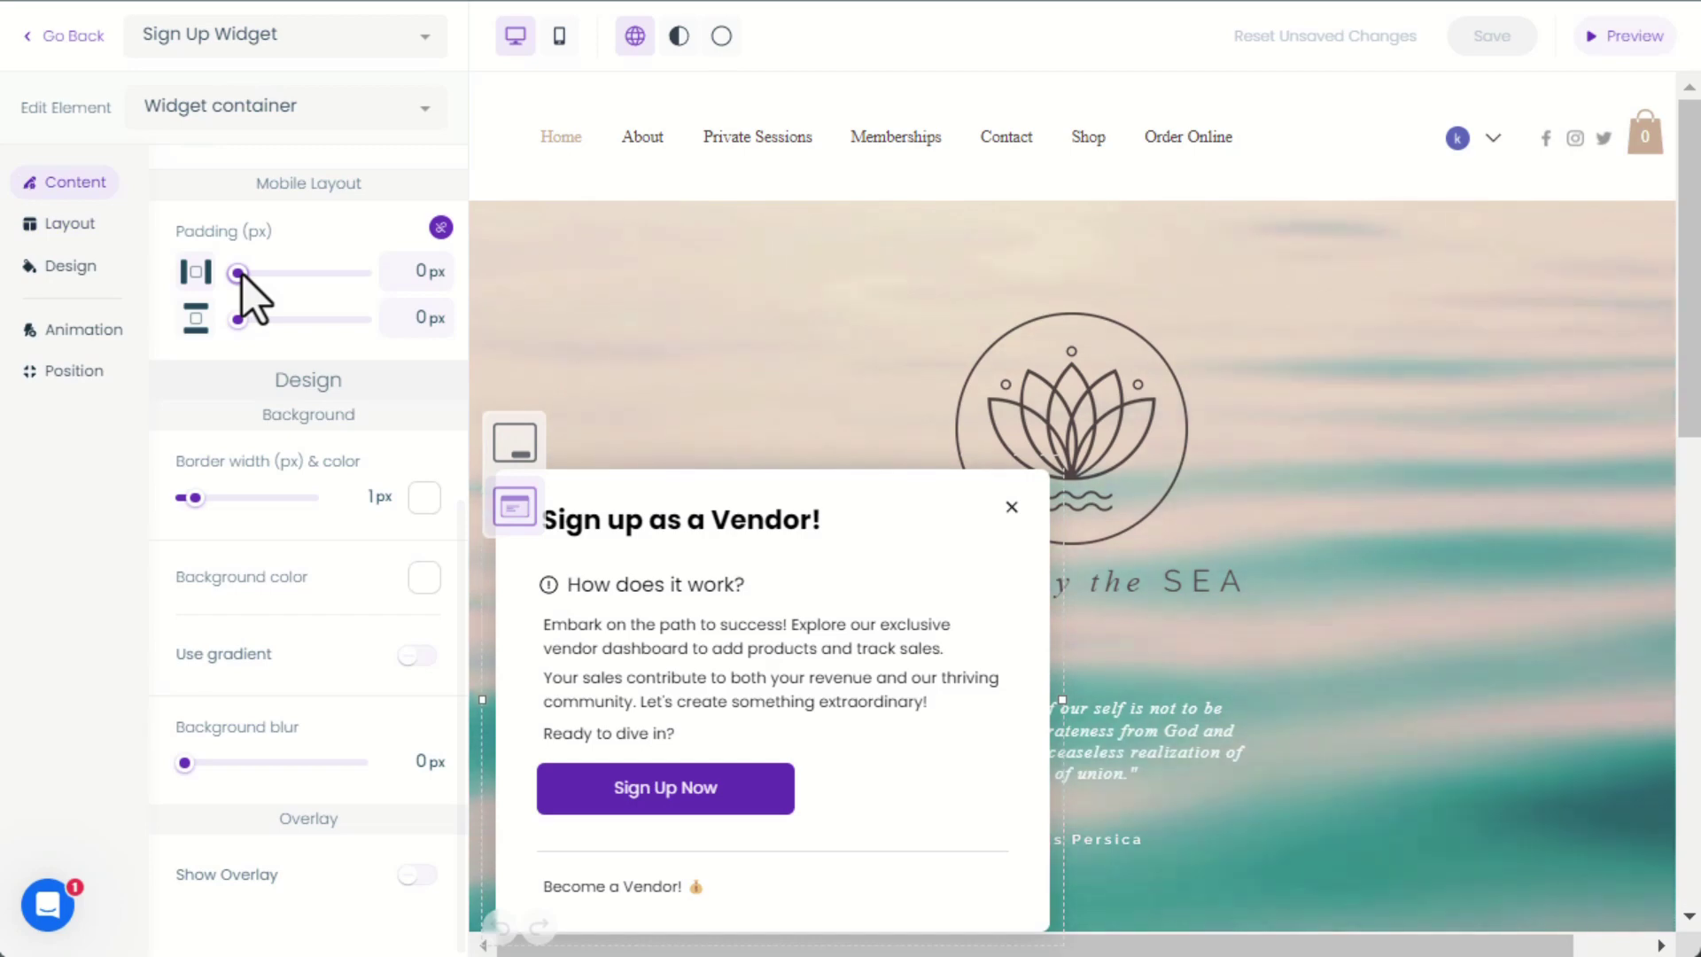
click(279, 37)
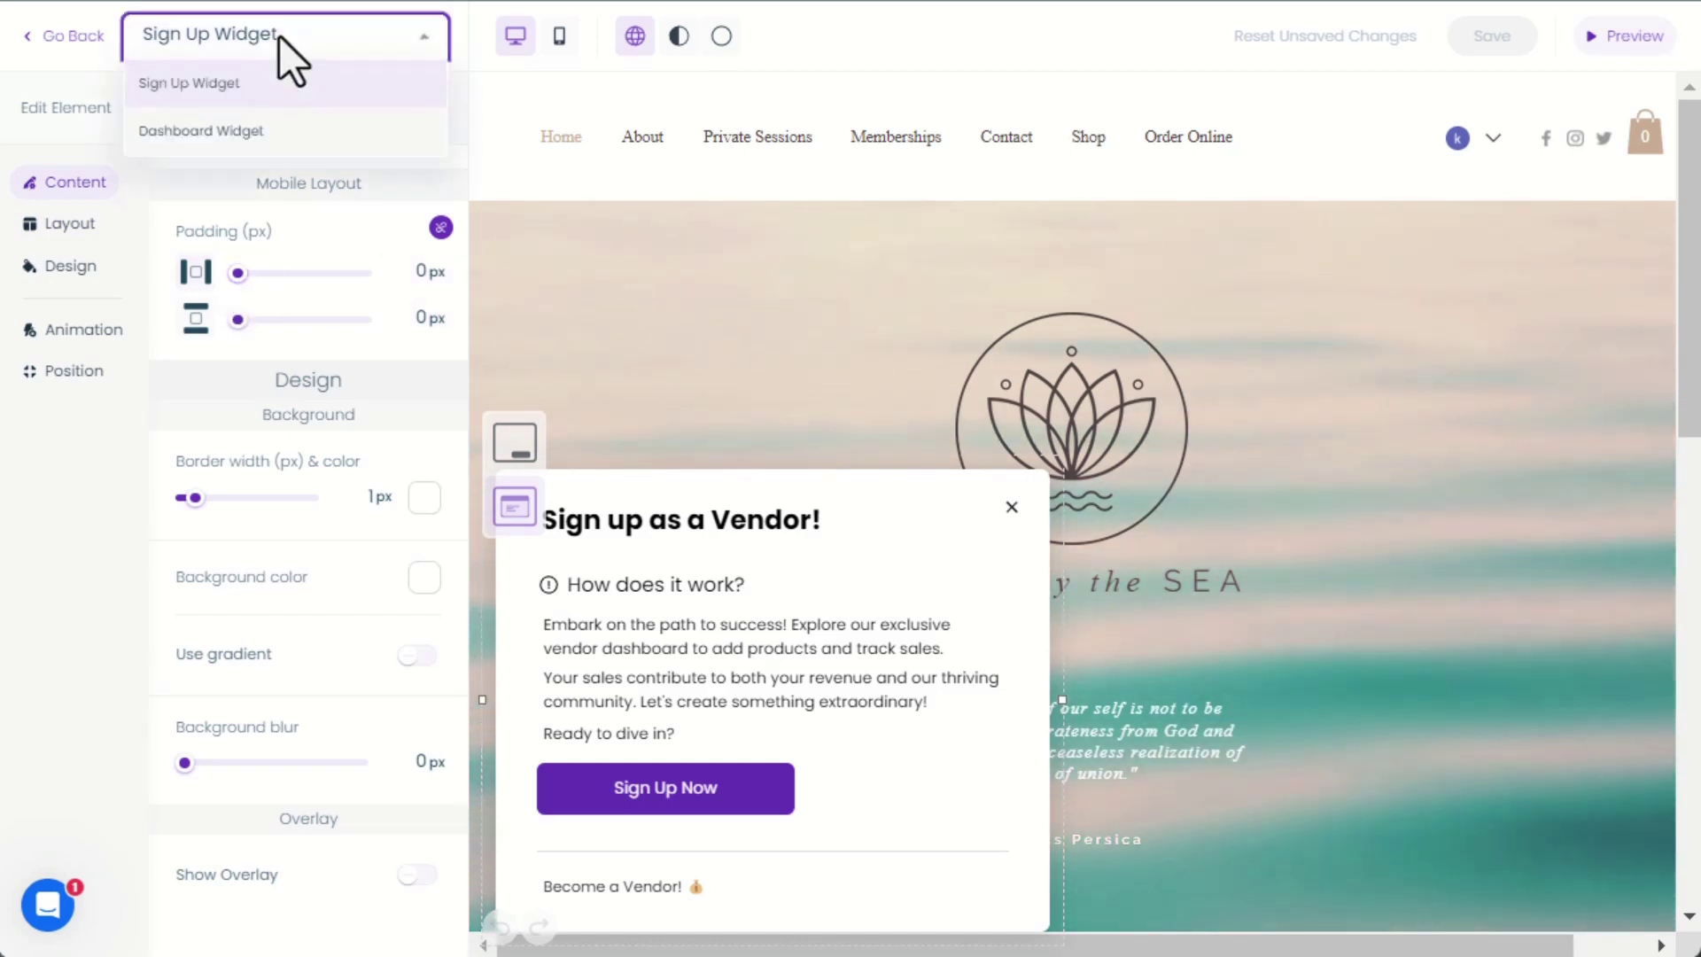
click(246, 131)
scroll(379, 326, down, 1)
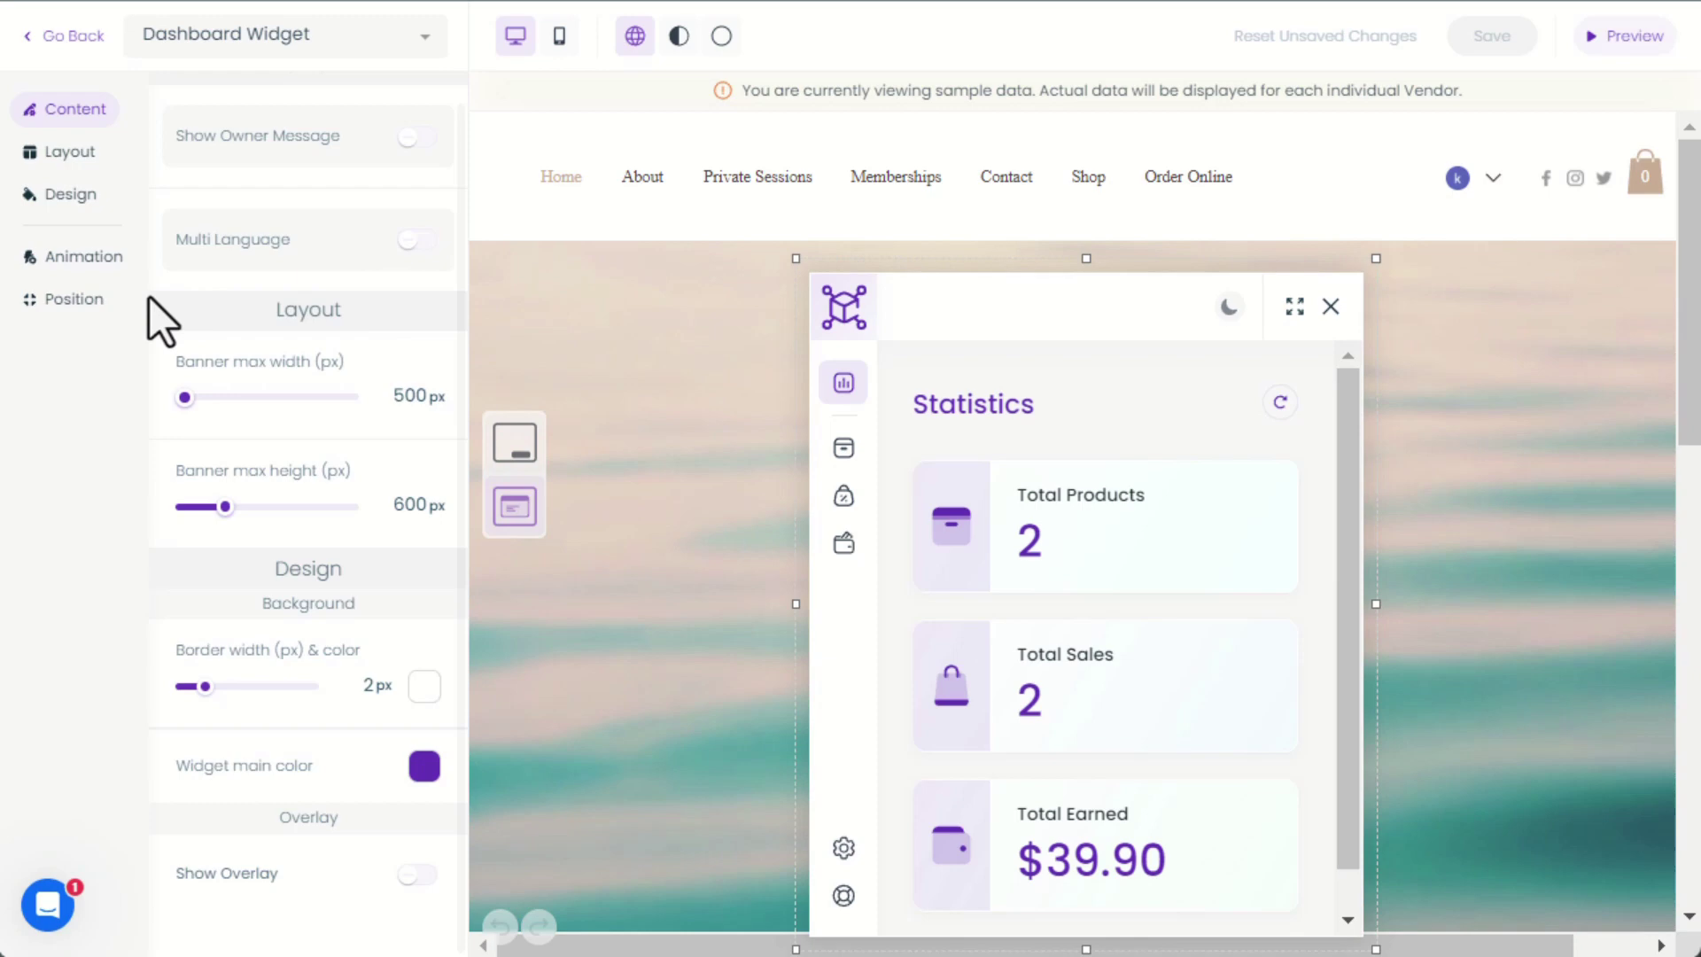
click(80, 304)
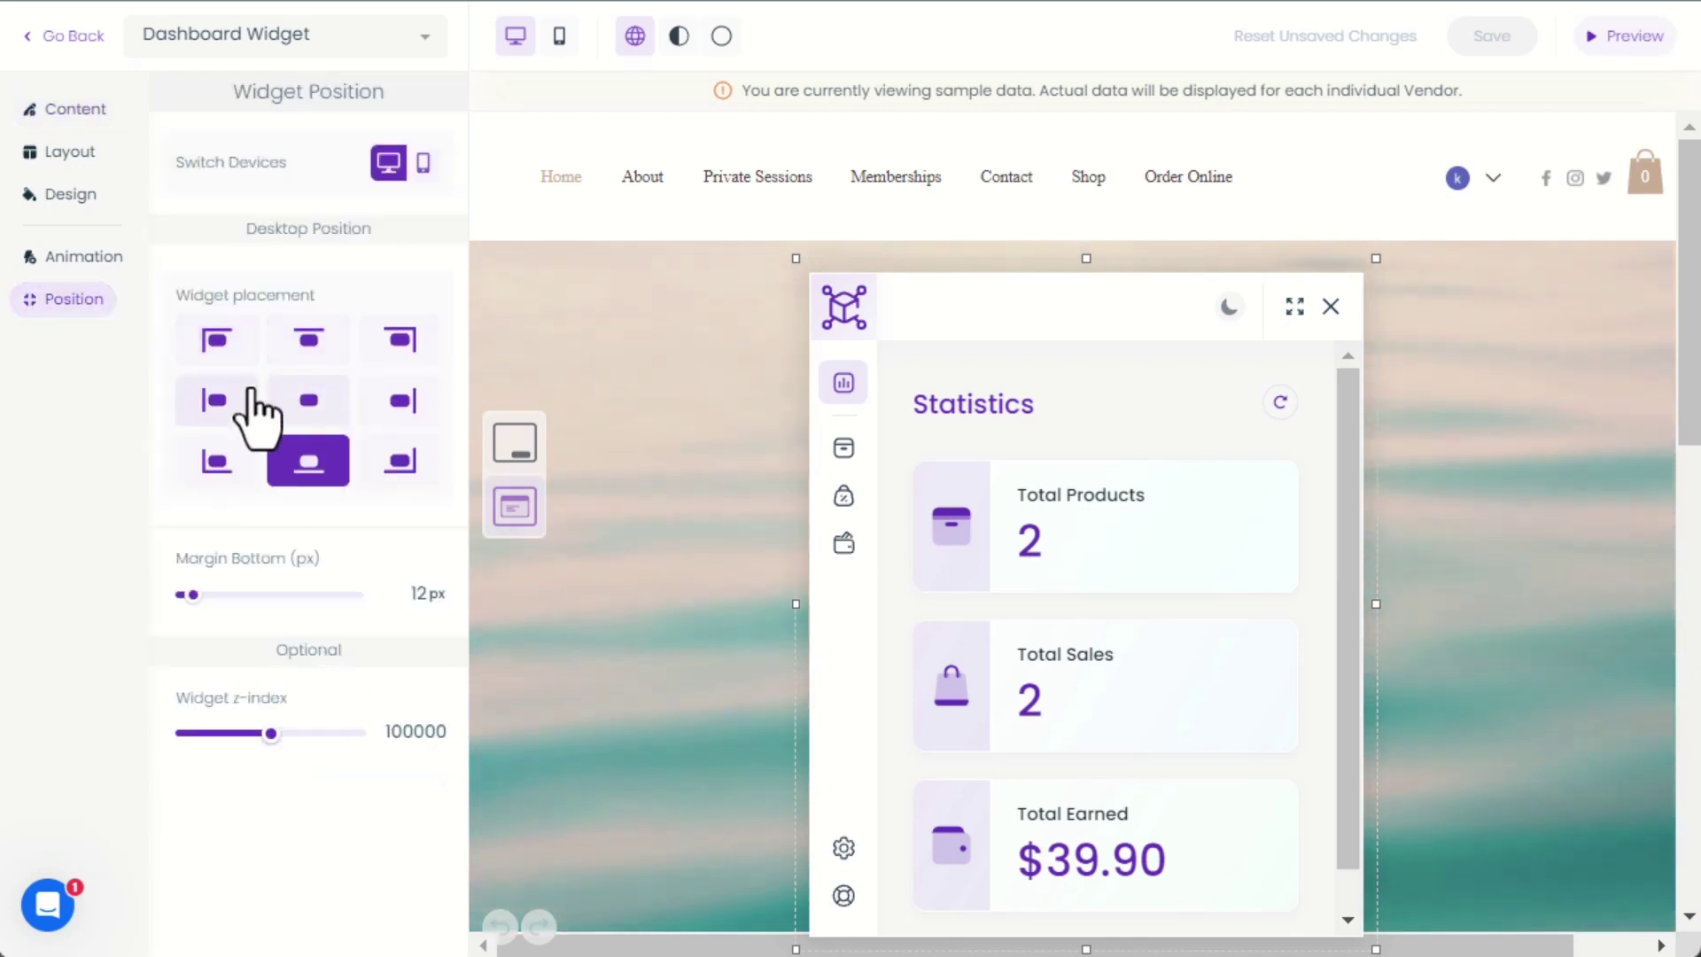
click(216, 461)
click(389, 468)
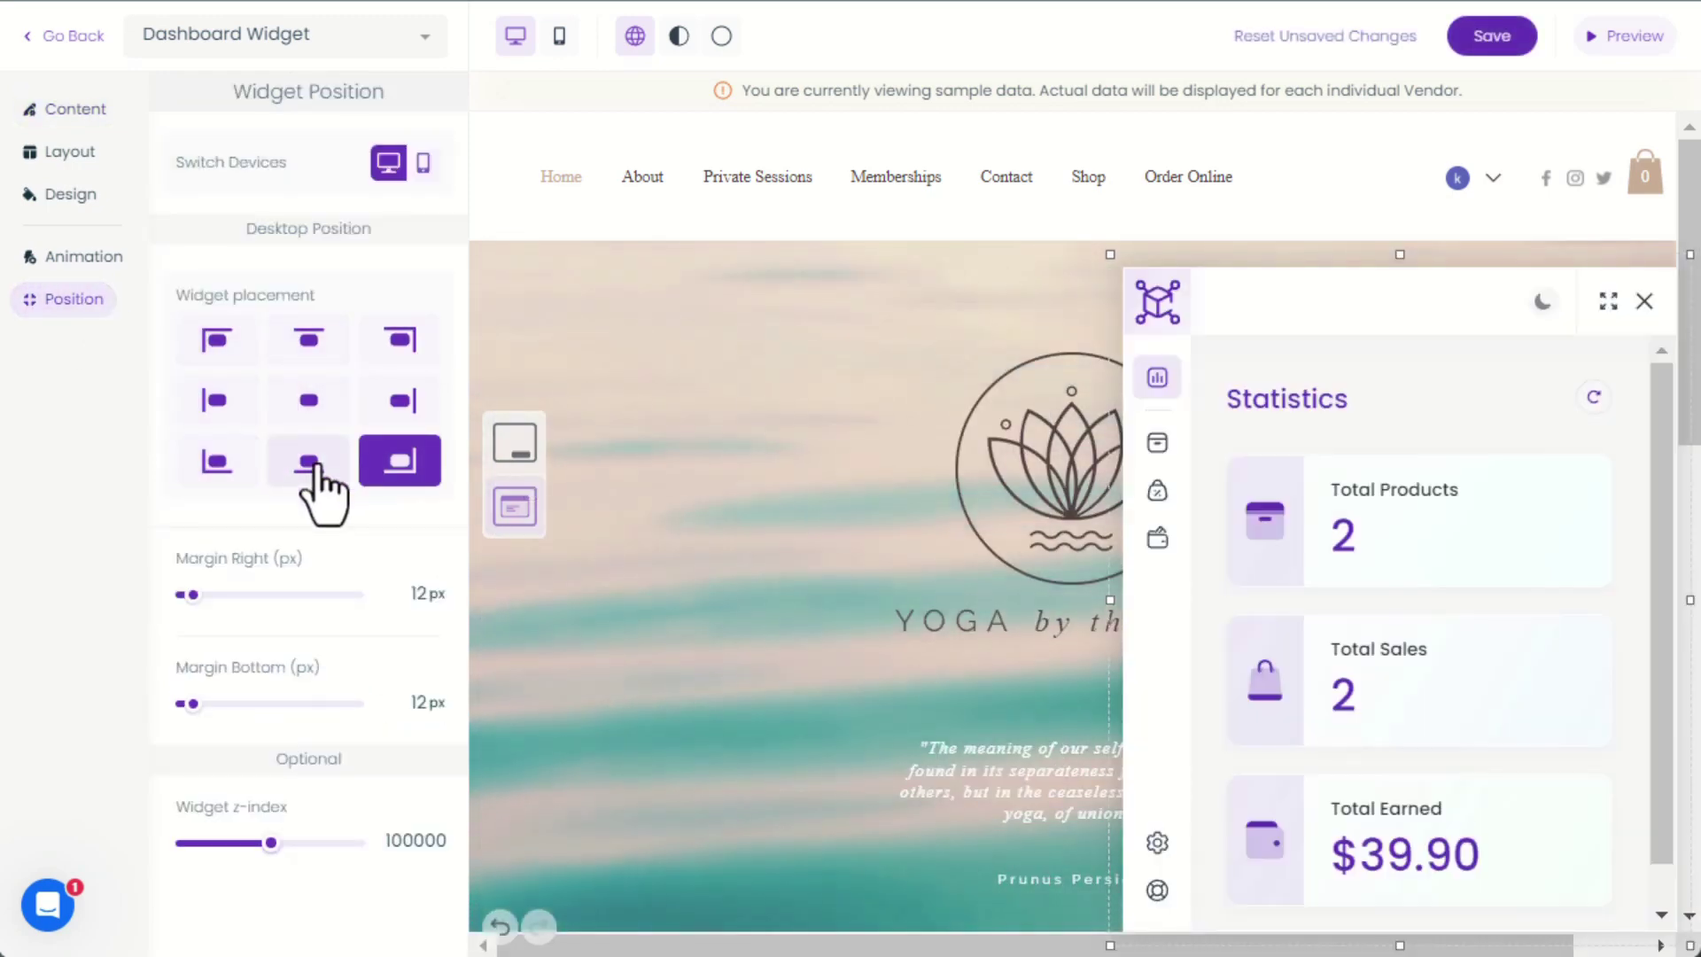
click(309, 466)
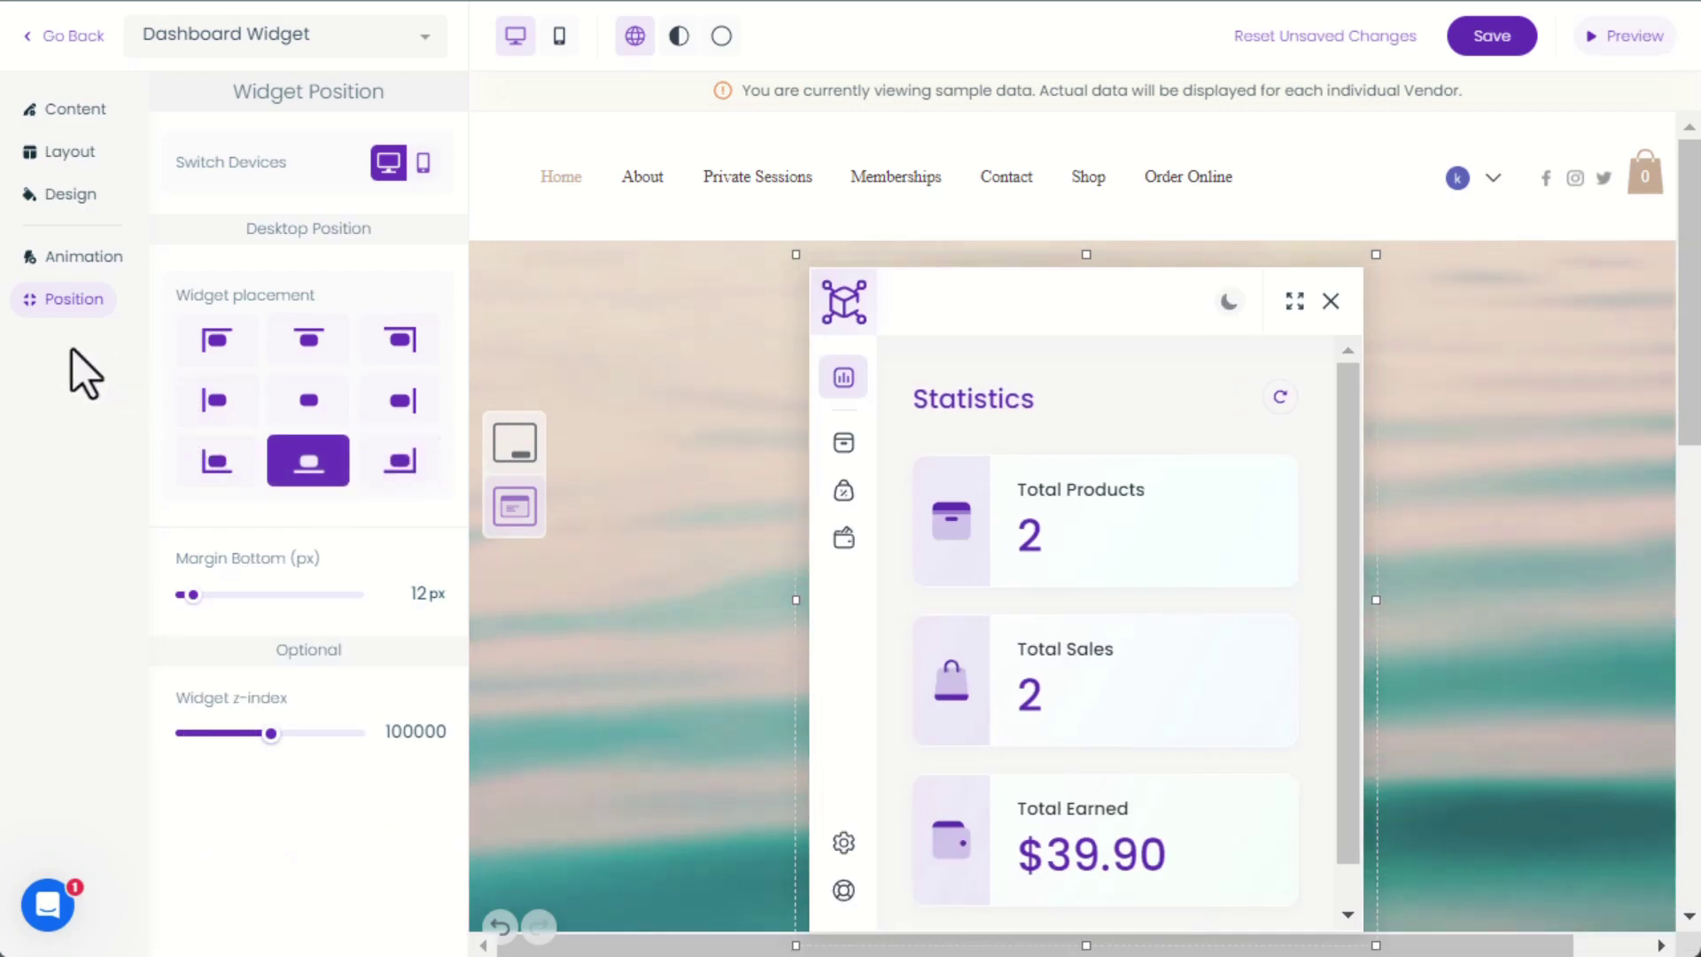
click(60, 33)
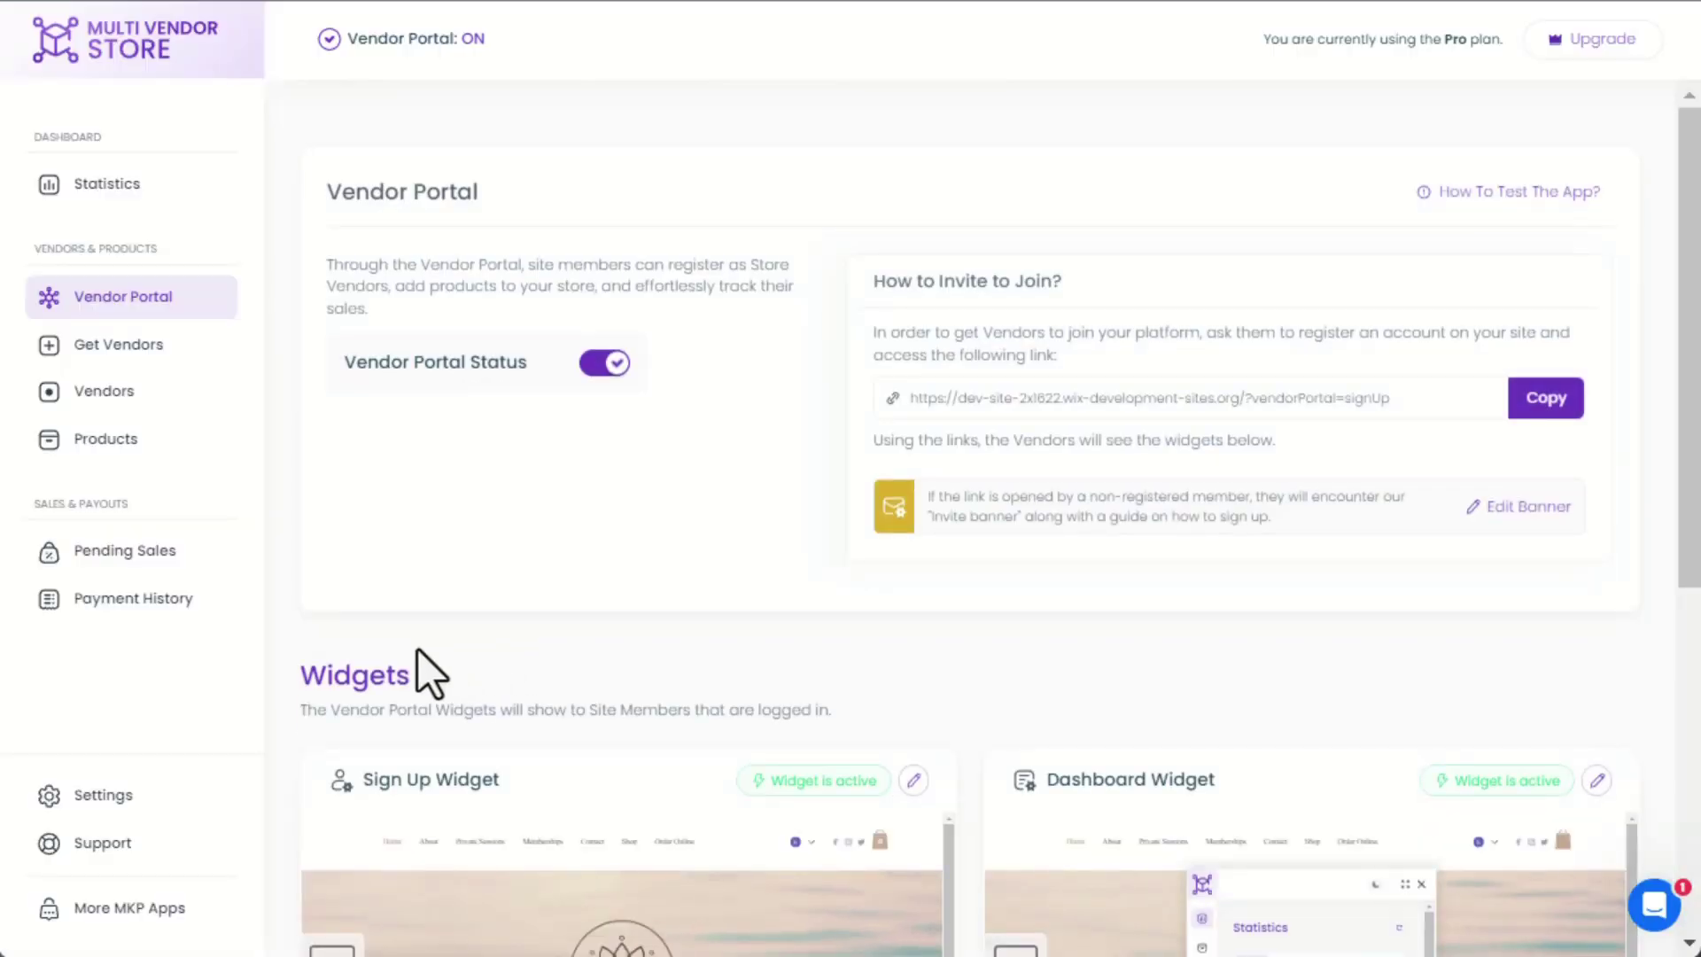
Keep the default revenue share at 85% in Settings and save
click(84, 801)
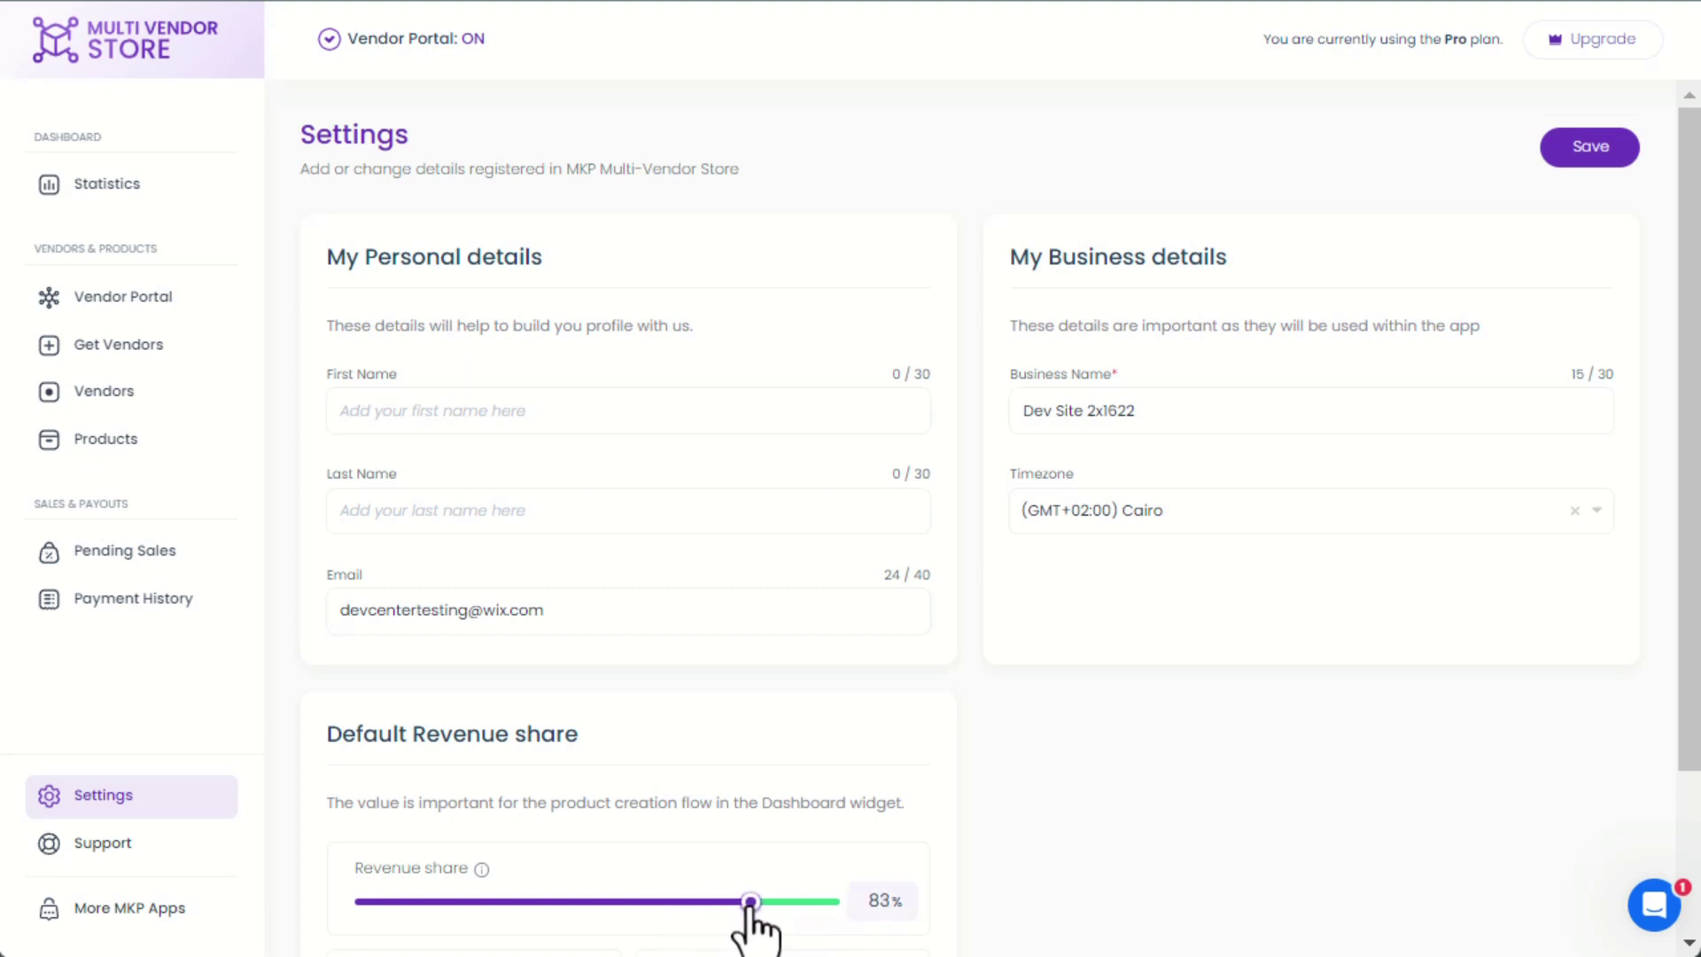
click(1600, 154)
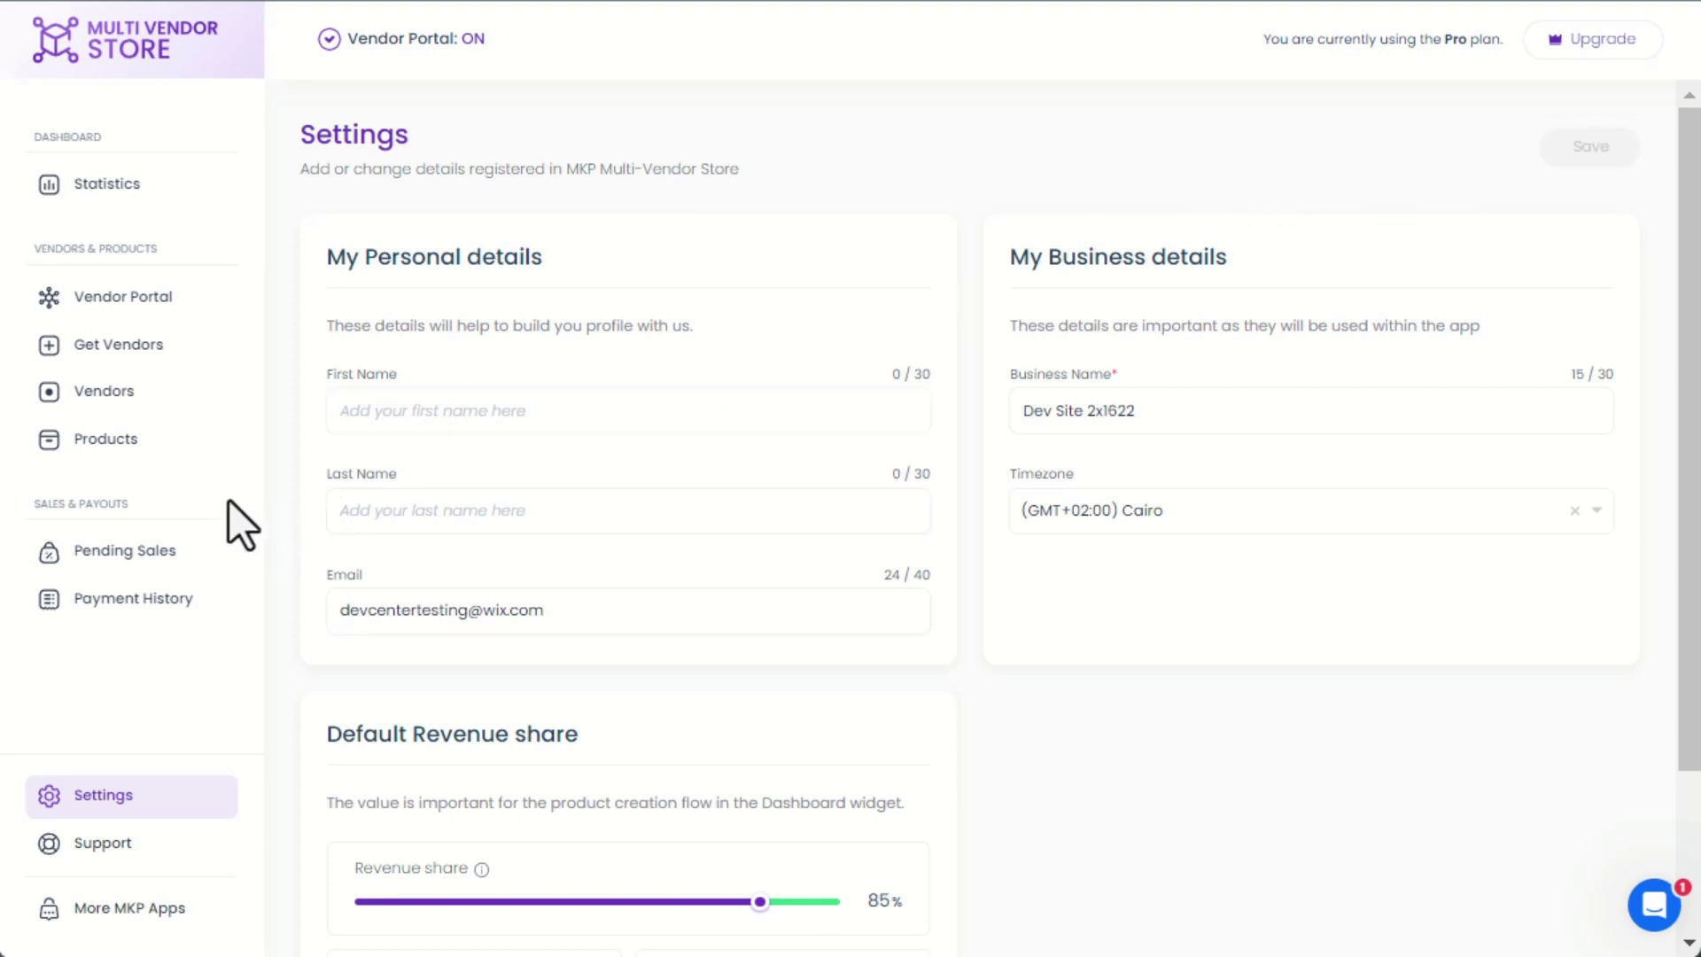
Lower the Test product's revenue share from 97% to 60% and save it
click(103, 448)
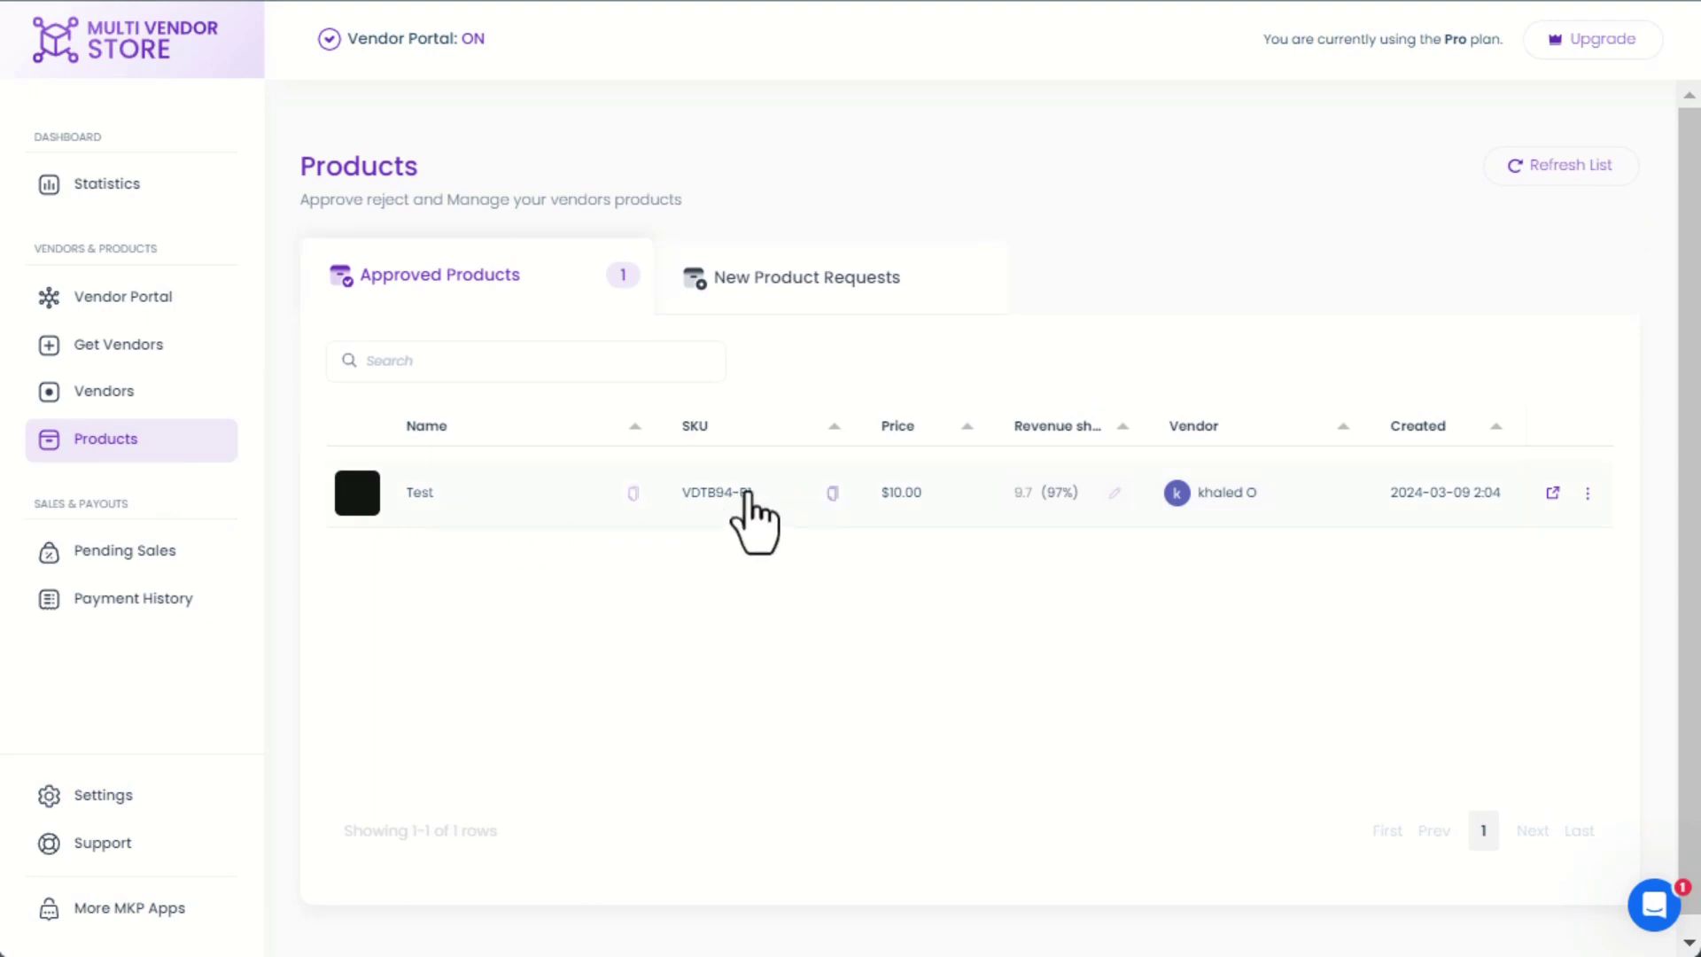
mouse_move(970, 494)
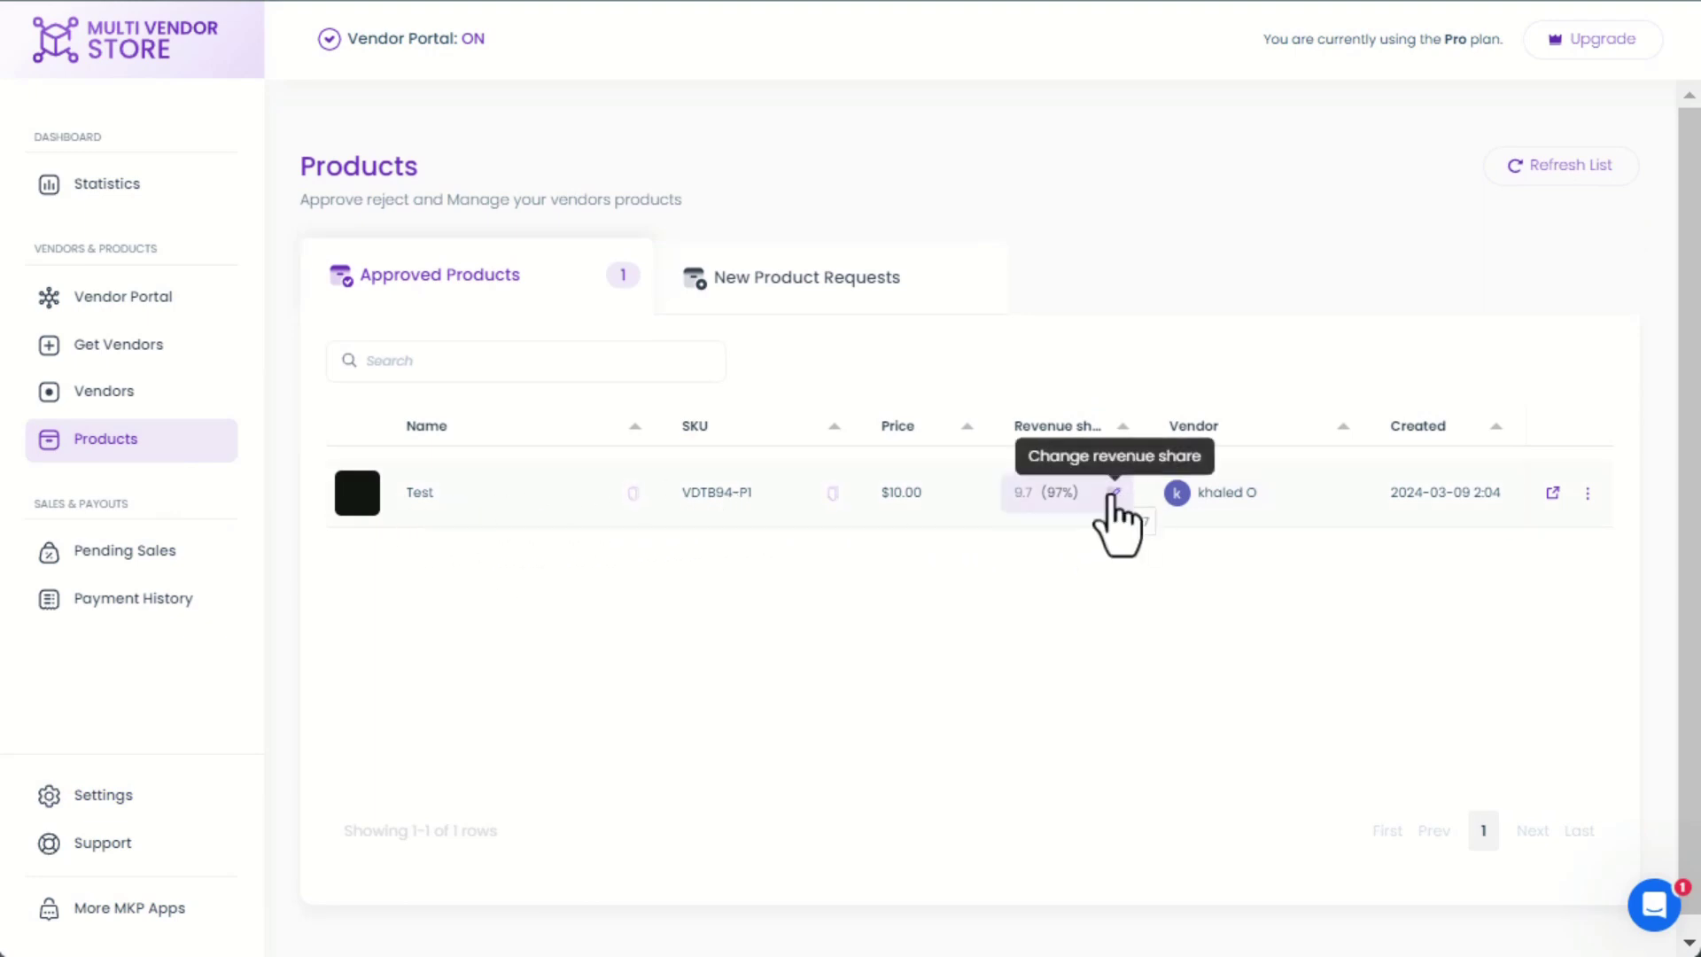
click(1114, 493)
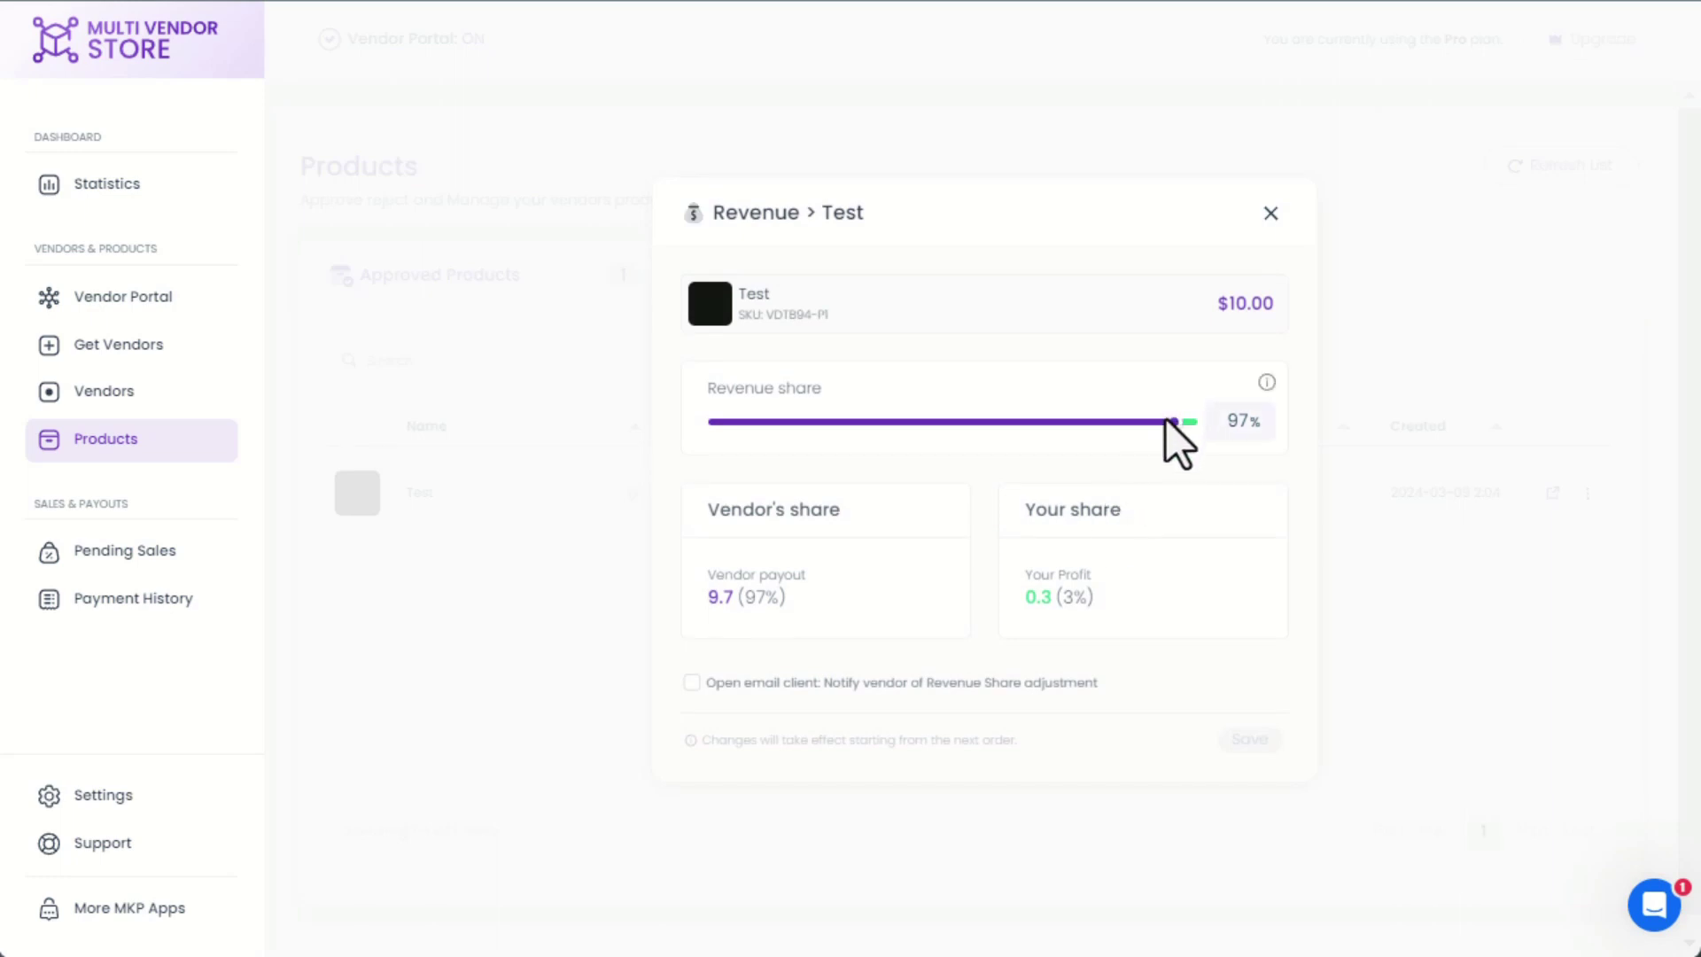
drag(1170, 422, 999, 420)
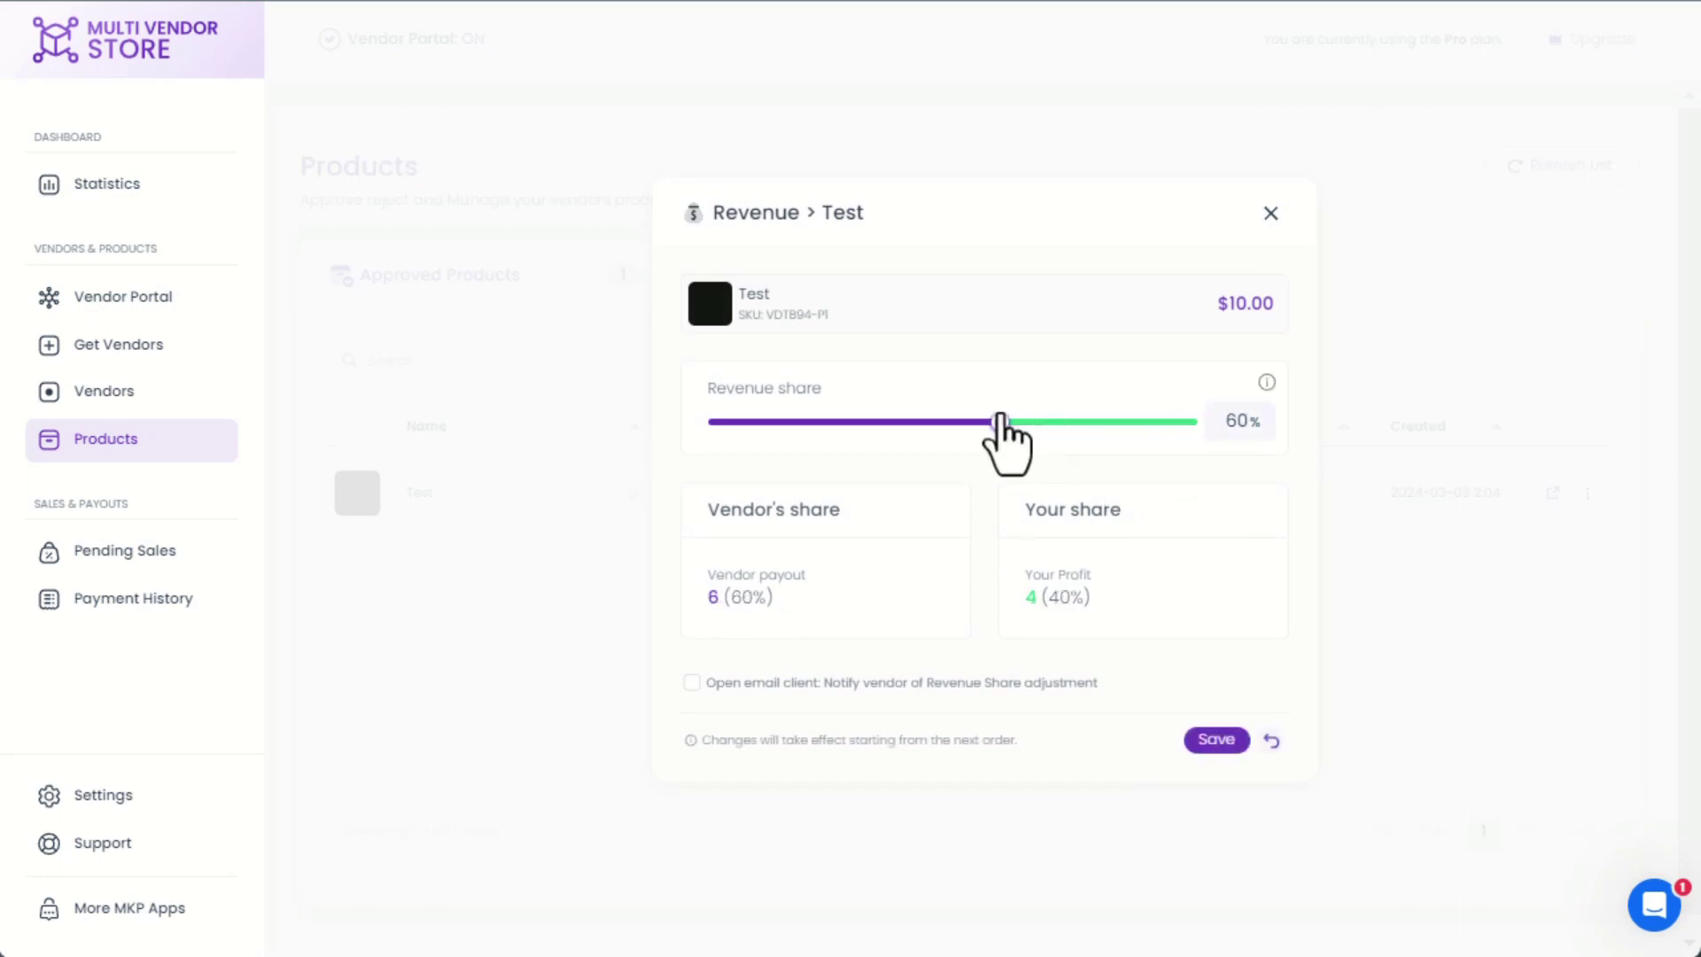
click(1215, 741)
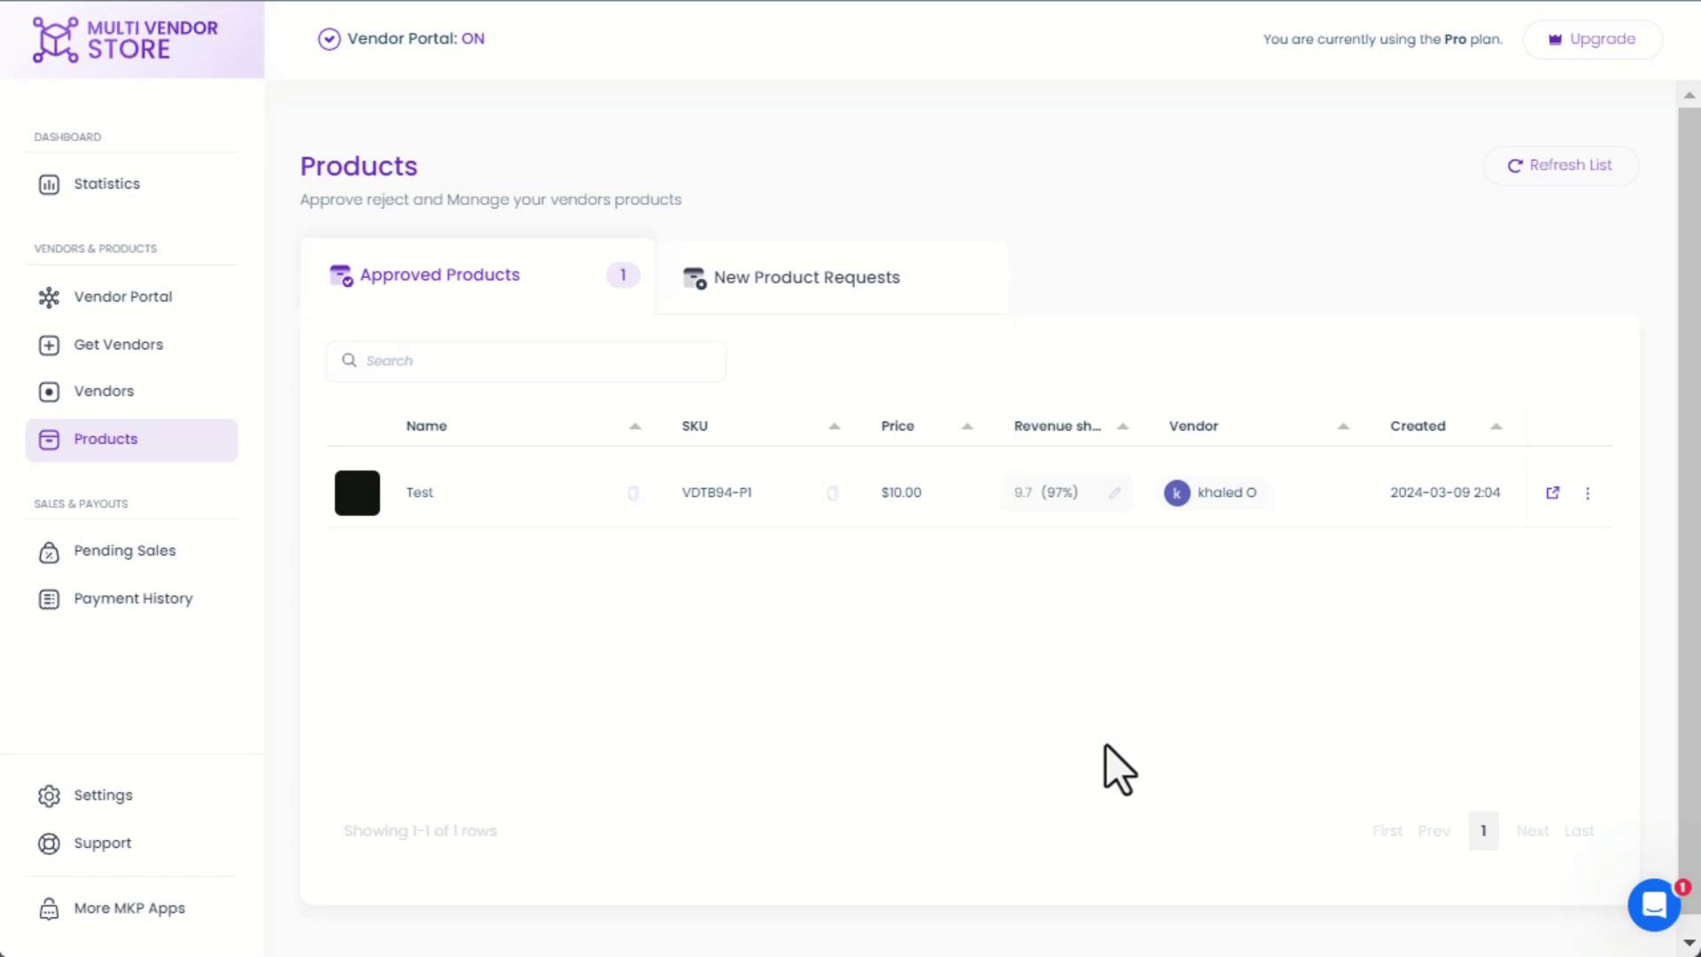
Select pending order #10007's $8.44 vendor sale for payout and review its two items
click(144, 553)
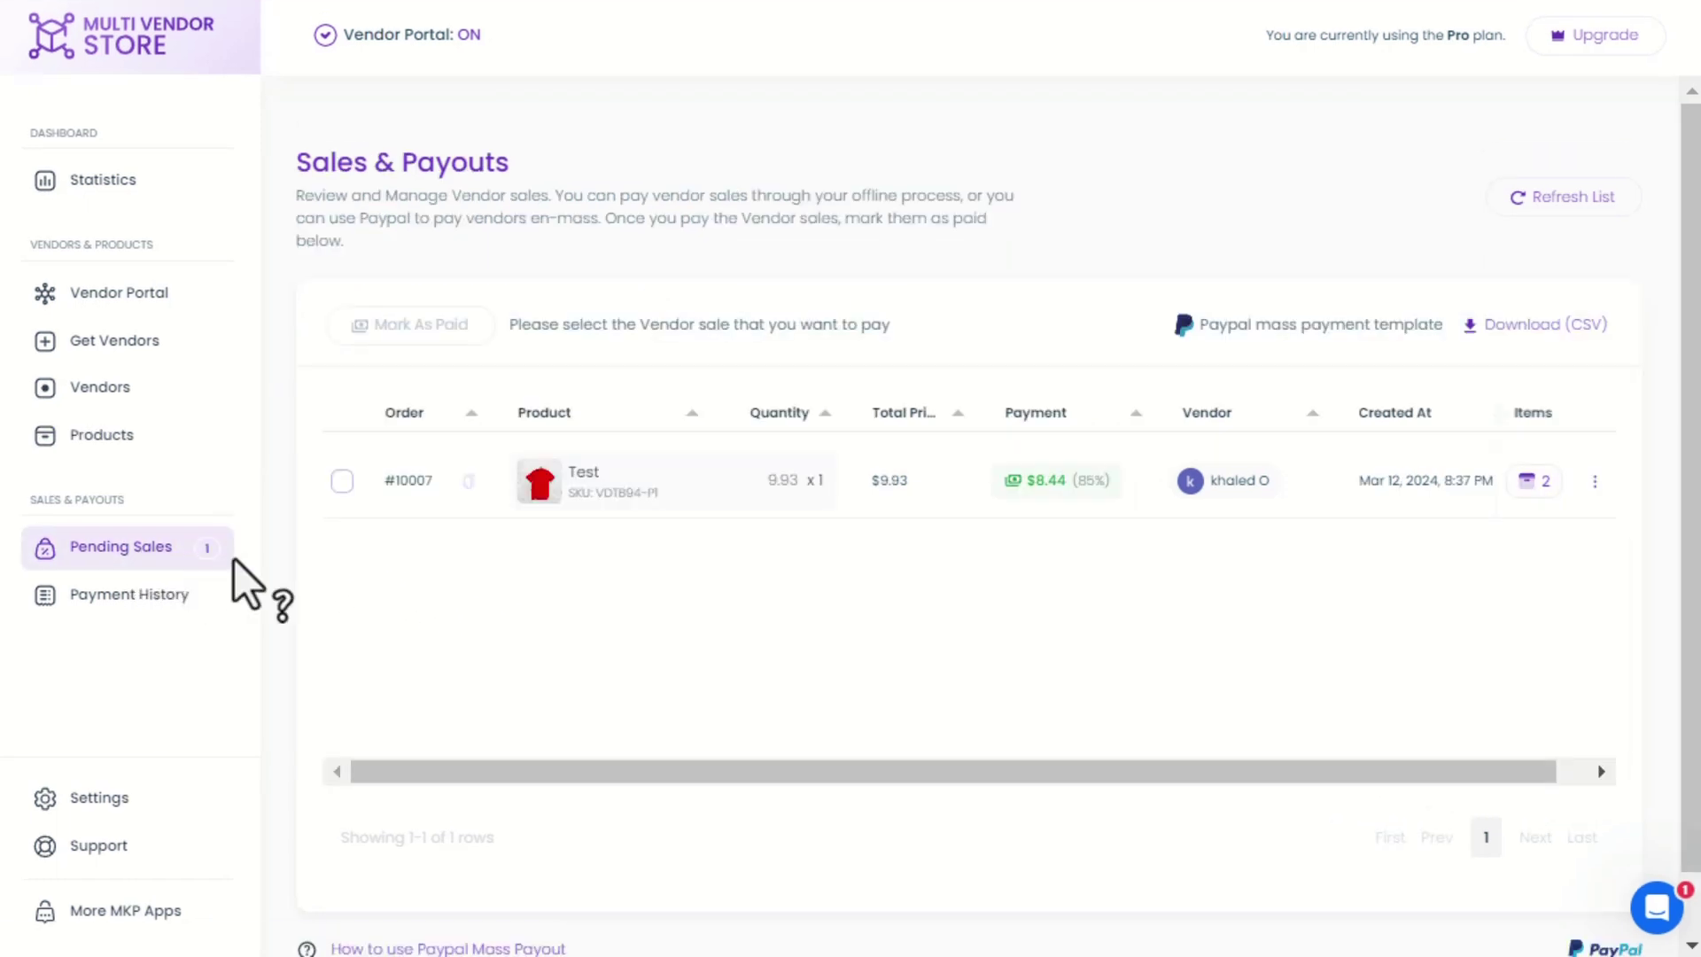
click(342, 480)
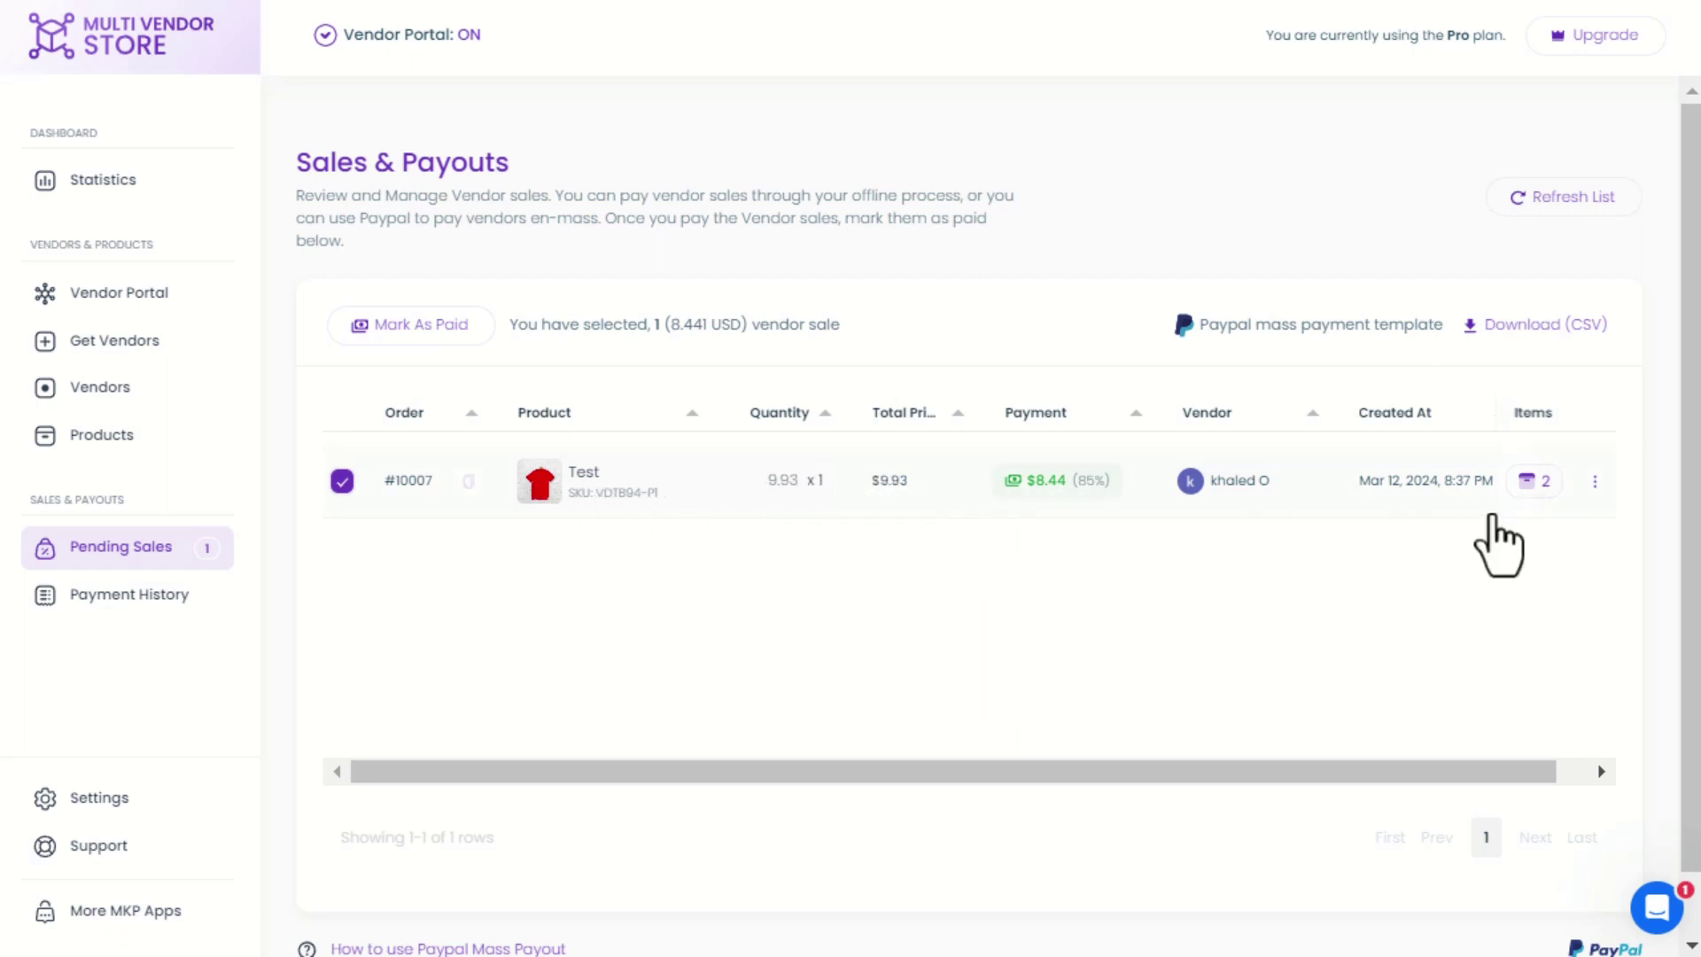
click(1533, 484)
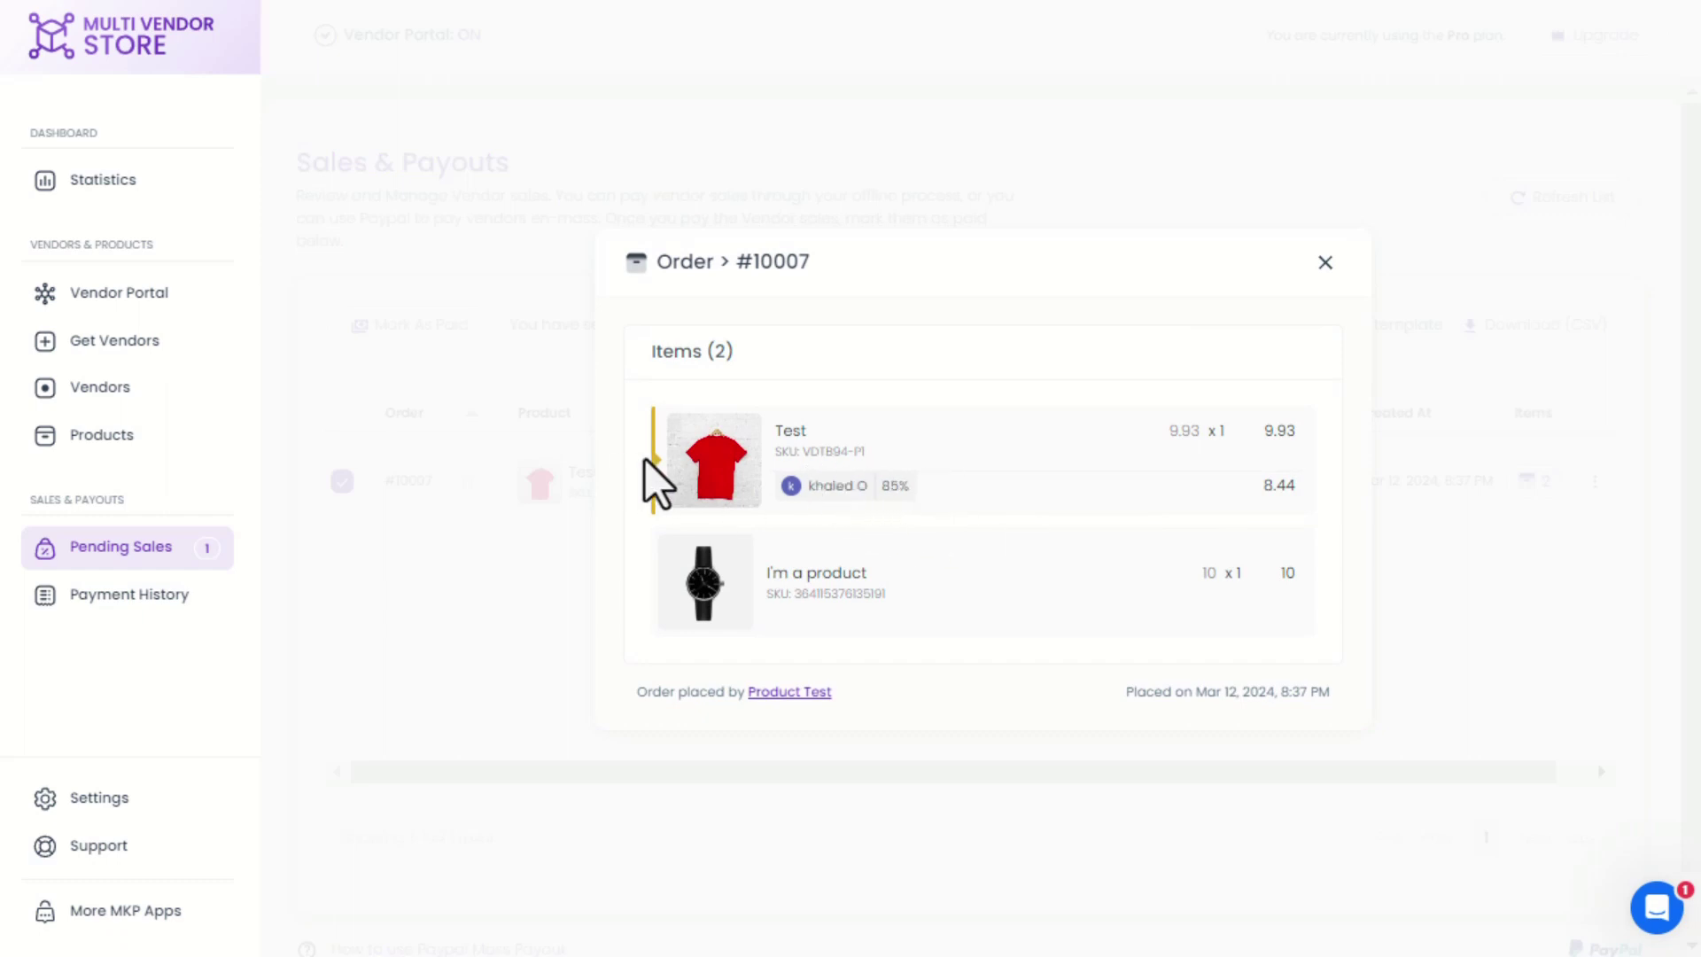
click(1324, 263)
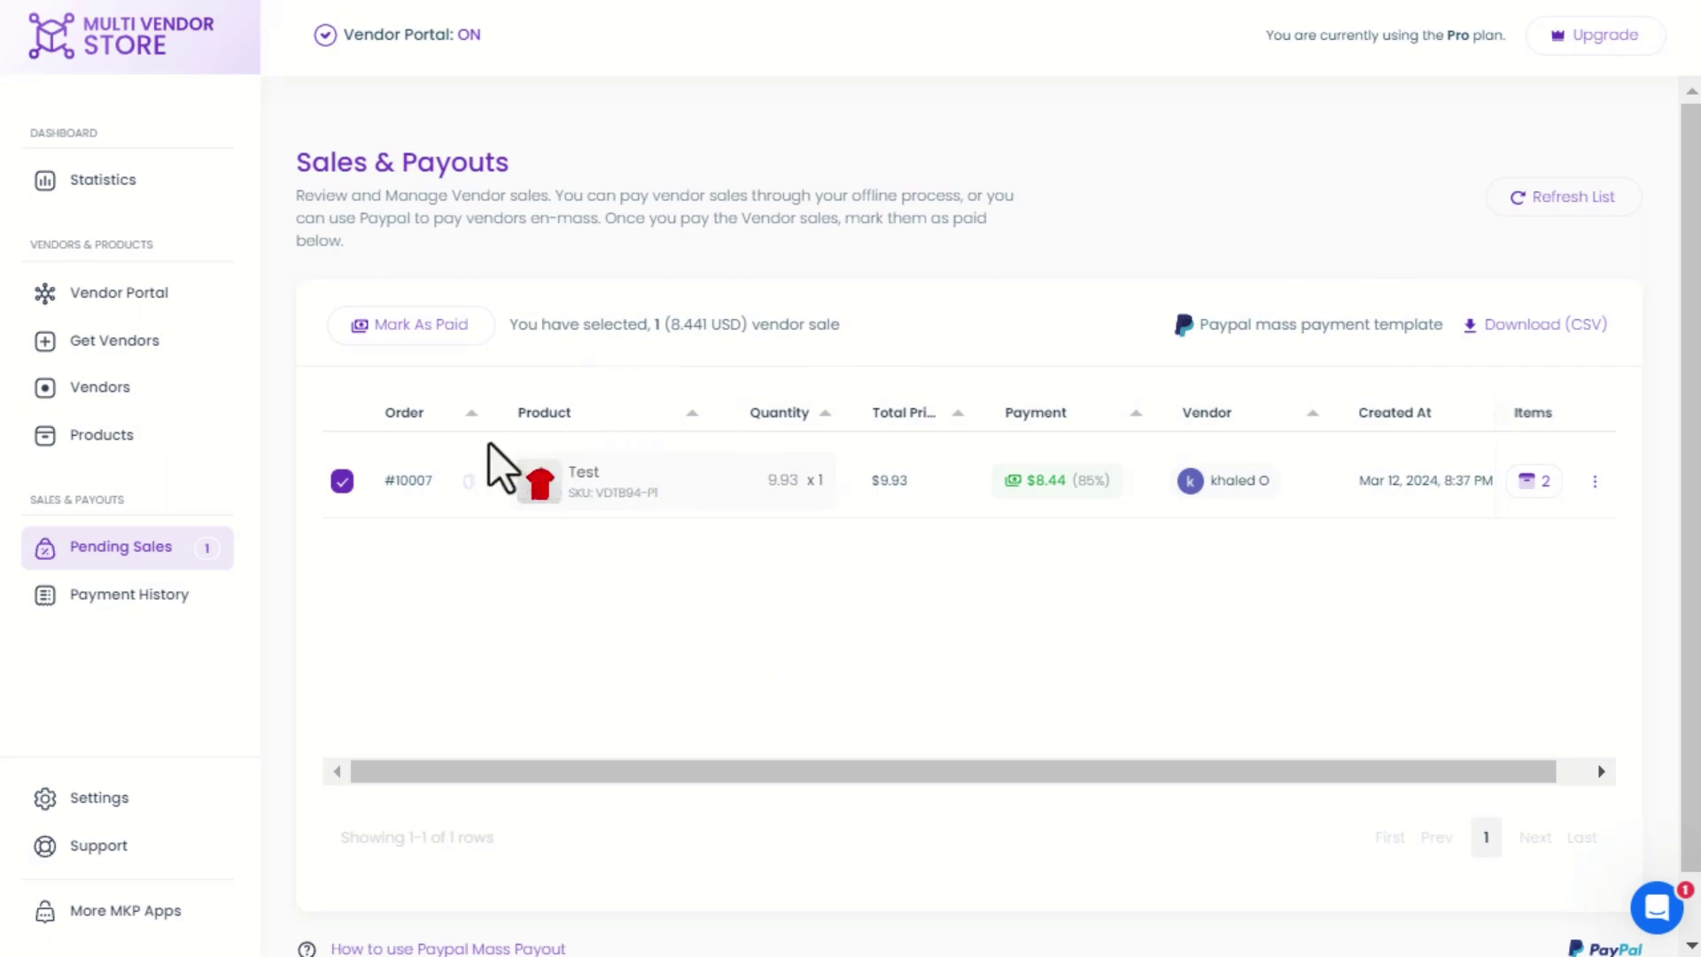
Mark the 8.441 USD vendor sale for order #10007 as paid and confirm it
click(436, 332)
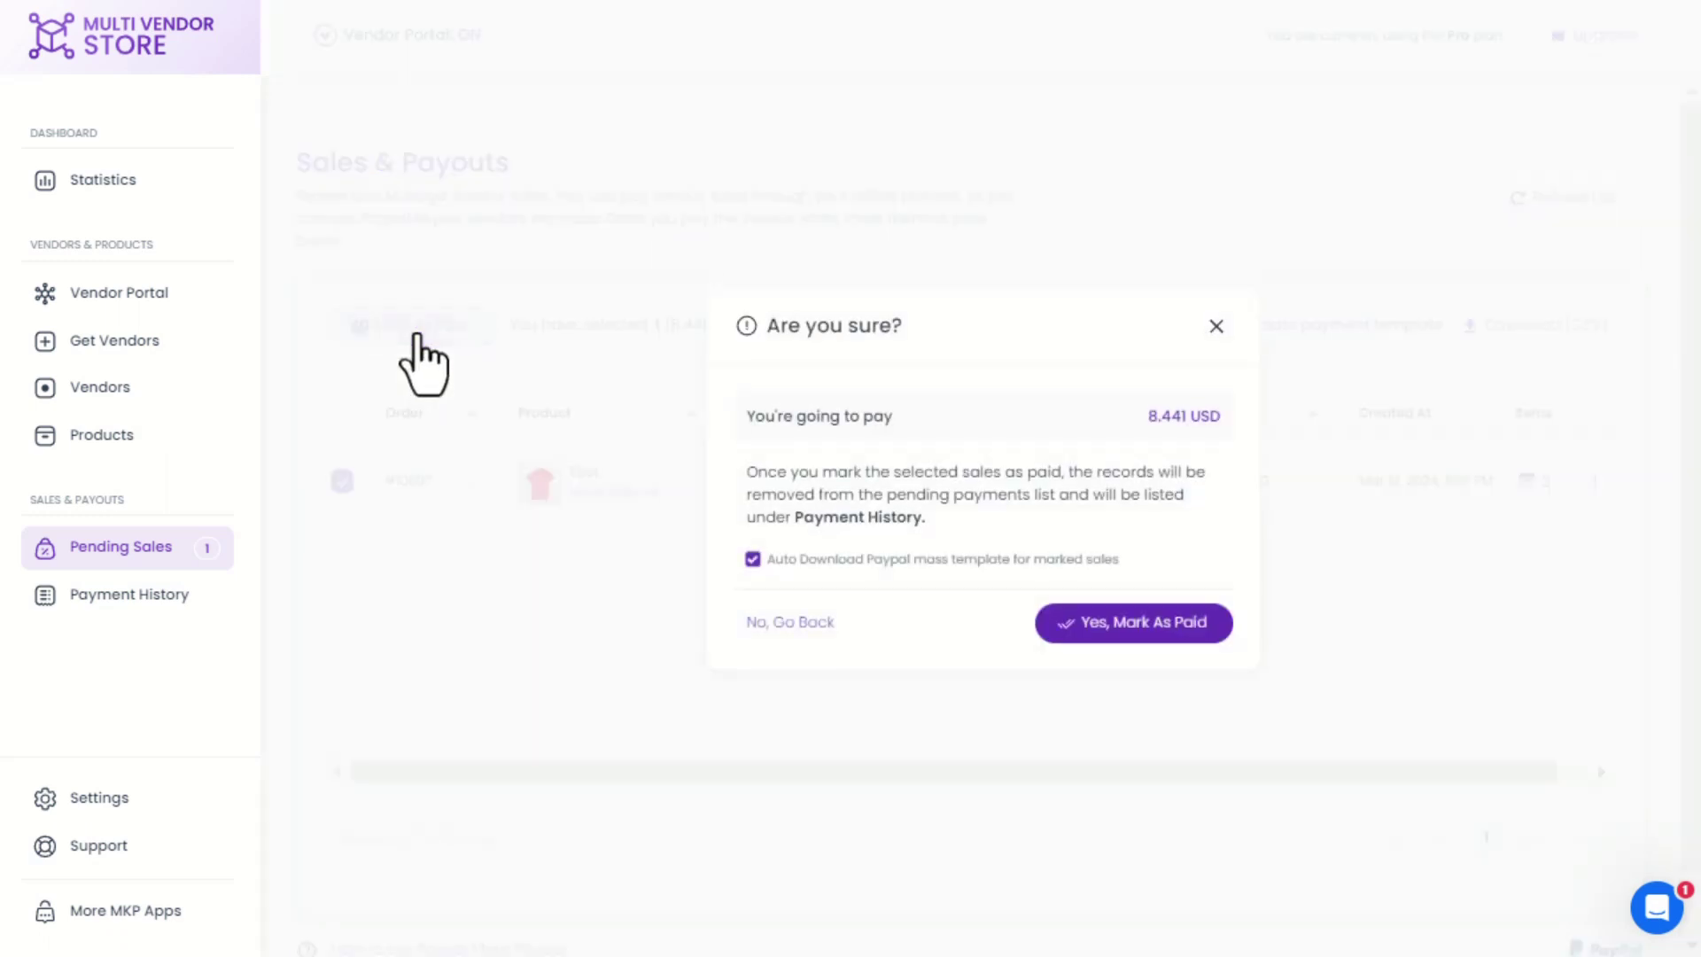
click(1100, 627)
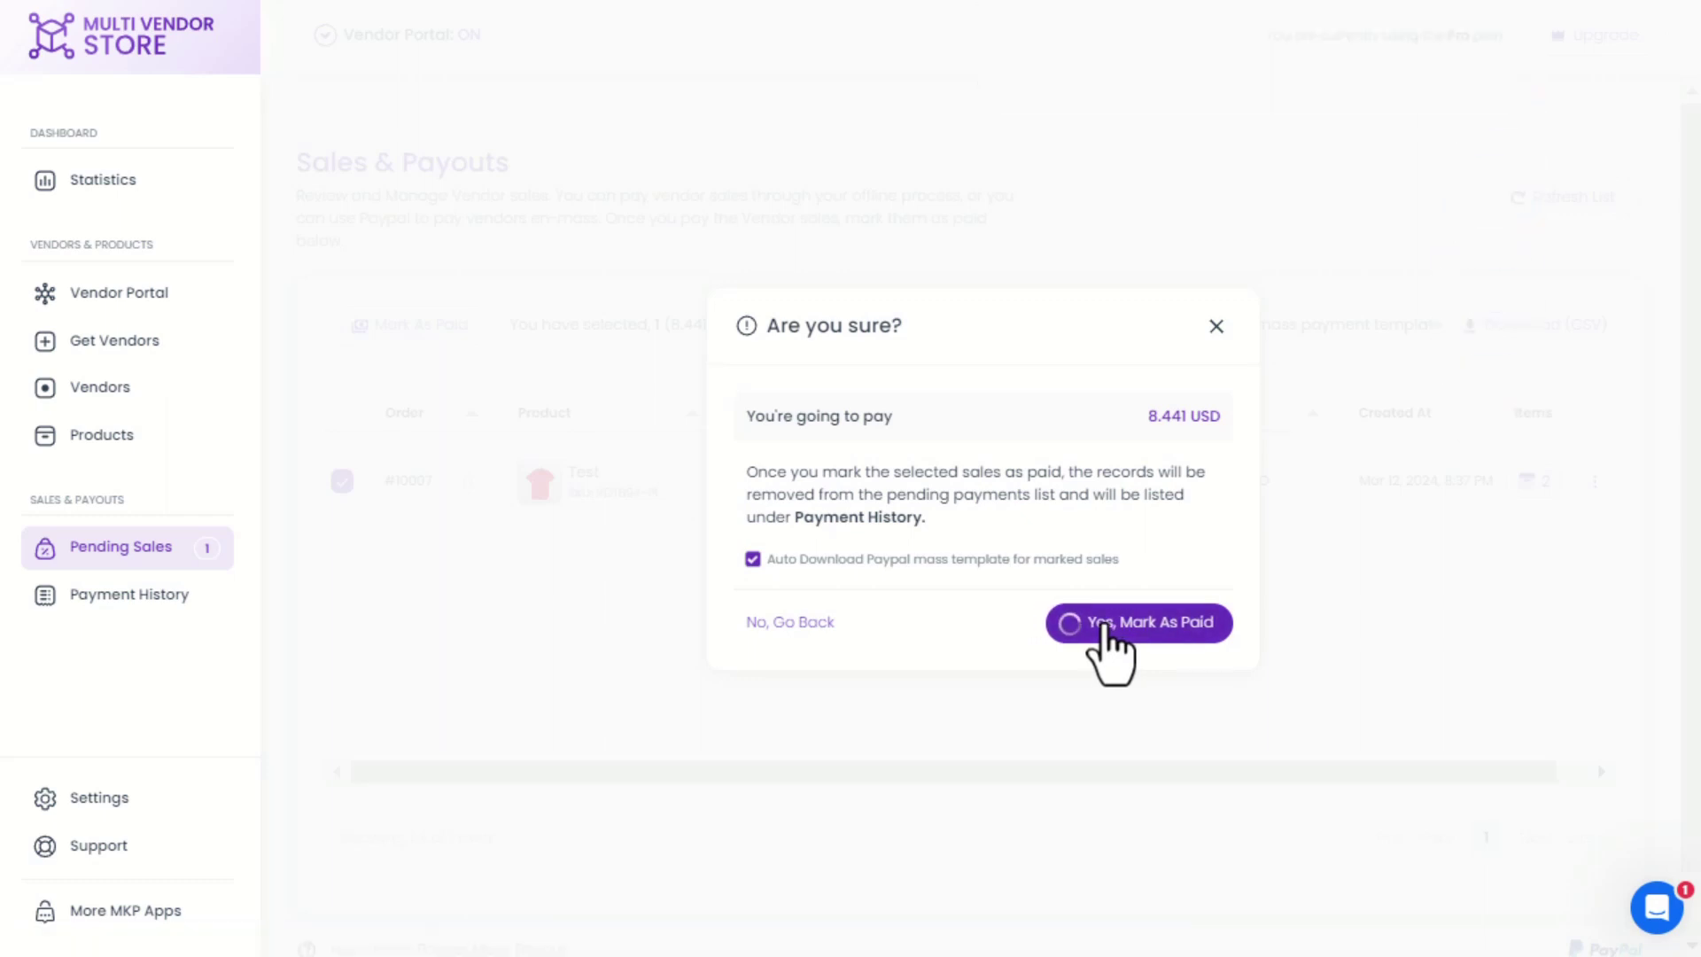